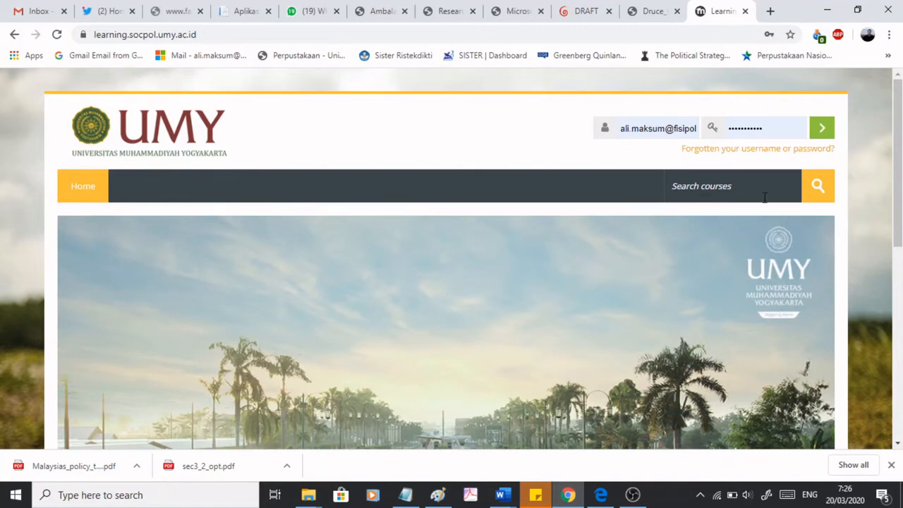
# - Log in to the learning site with the prefilled credentials and turn on editing for the front page
pyautogui.click(829, 133)
pyautogui.click(827, 134)
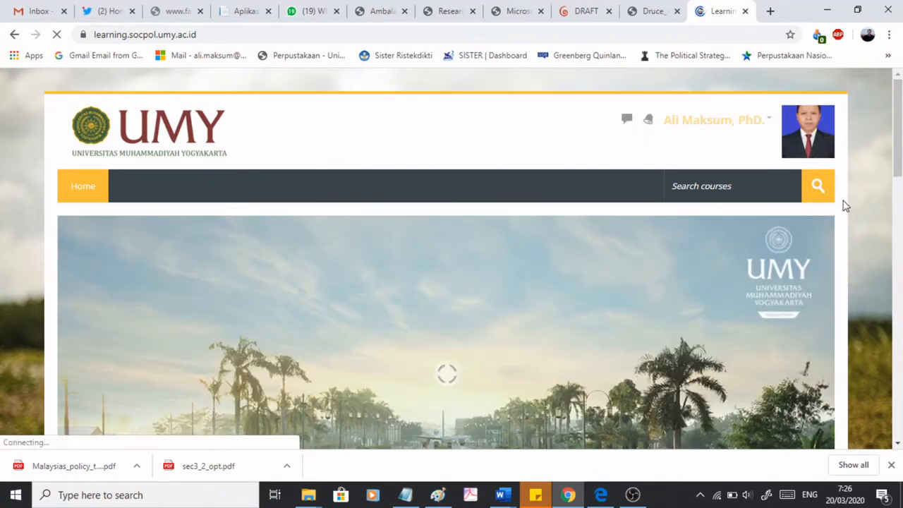
pyautogui.scroll(-3, 846, 205)
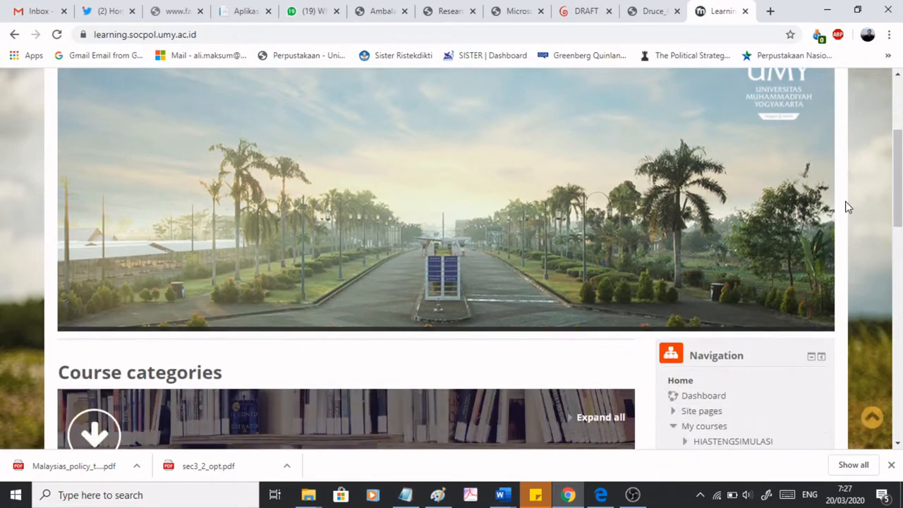
pyautogui.scroll(-1, 847, 202)
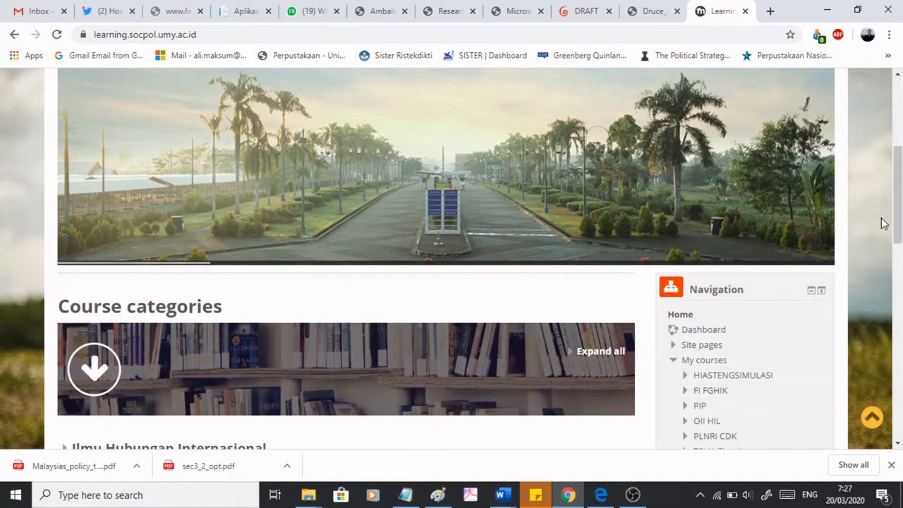
pyautogui.scroll(-4, 884, 223)
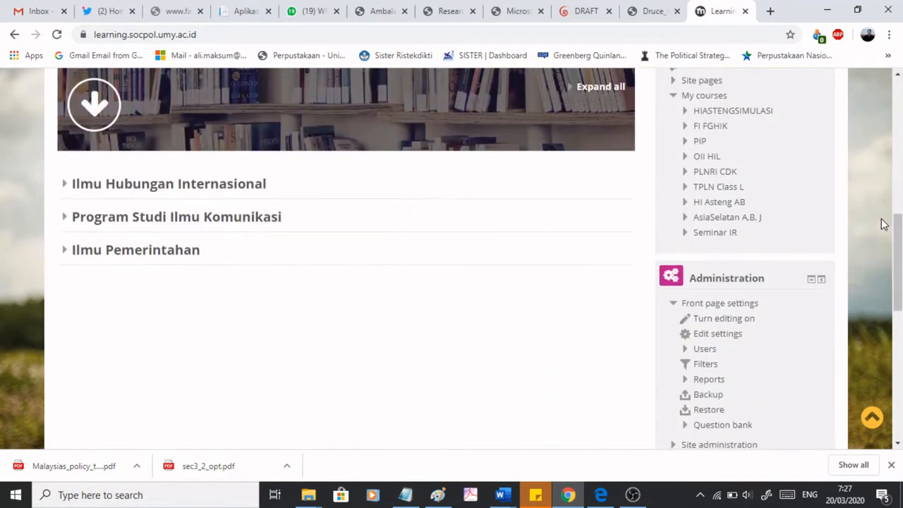
pyautogui.click(741, 324)
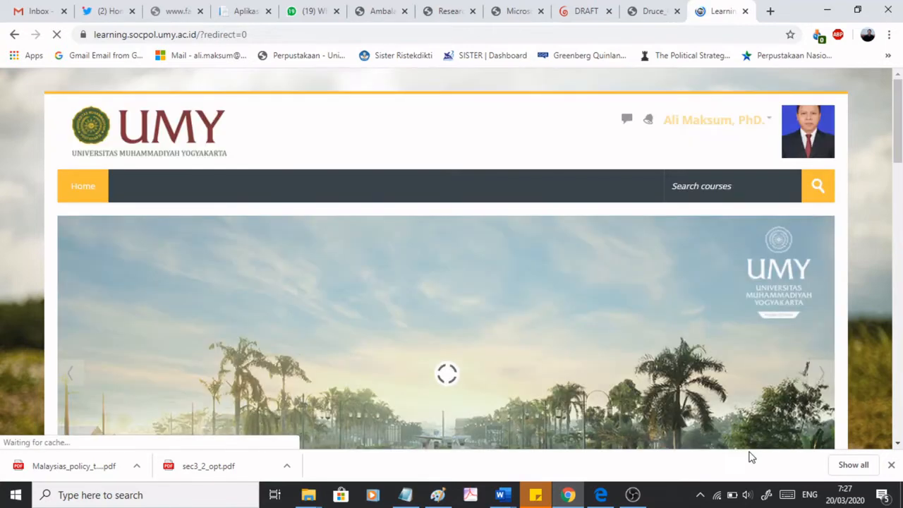
# - Open the HI Asia Tenggara SIMULASI course in the semester 1 category of Ilmu Hubungan Internasional
pyautogui.scroll(-2, 857, 186)
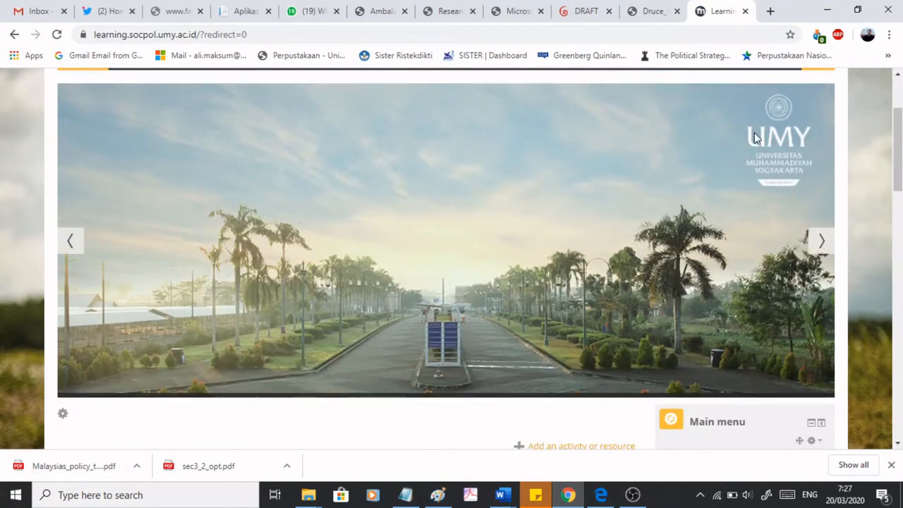
pyautogui.scroll(-1, 455, 241)
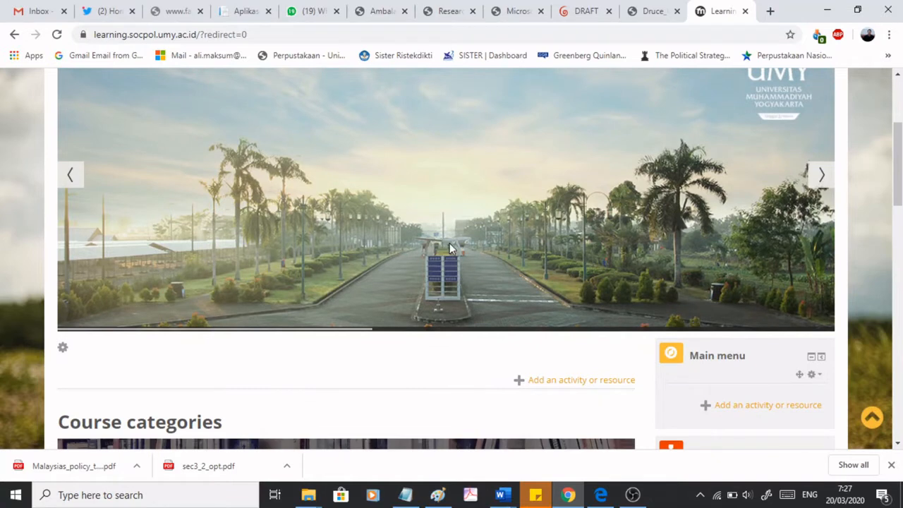
pyautogui.scroll(-4, 450, 243)
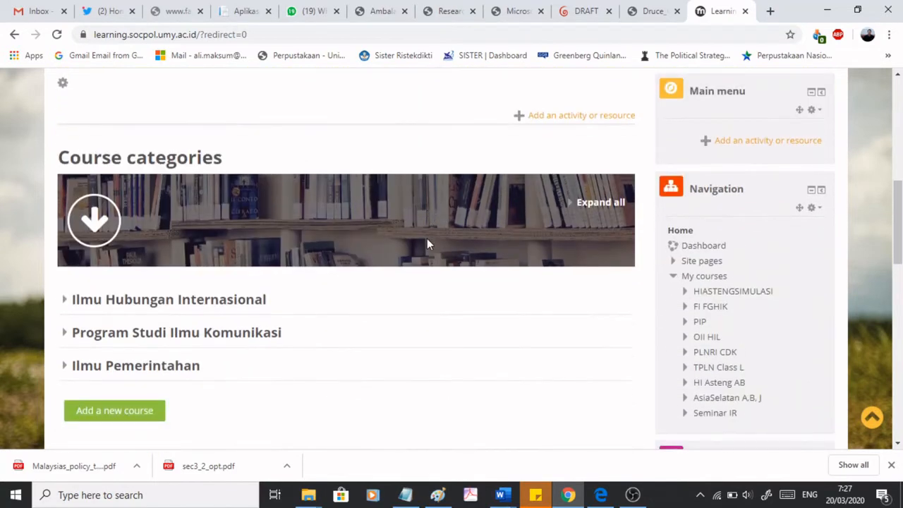
pyautogui.click(169, 304)
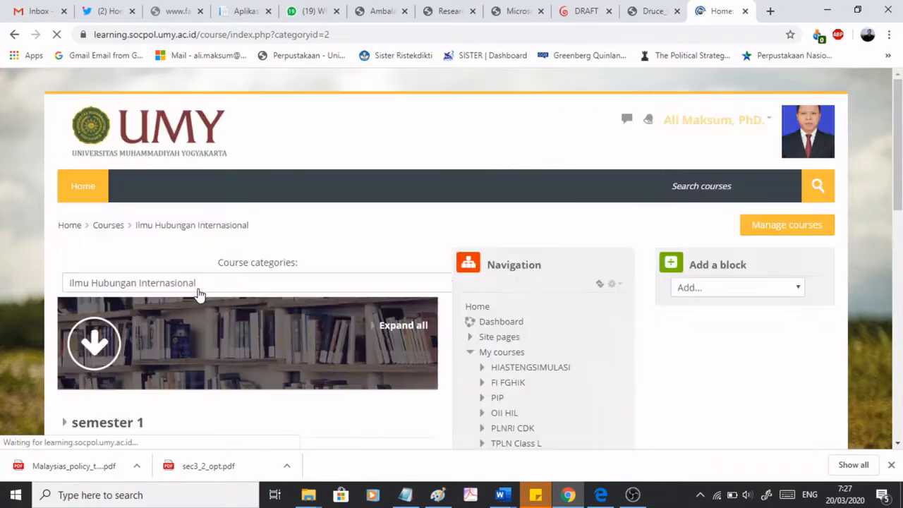
pyautogui.scroll(-2, 198, 294)
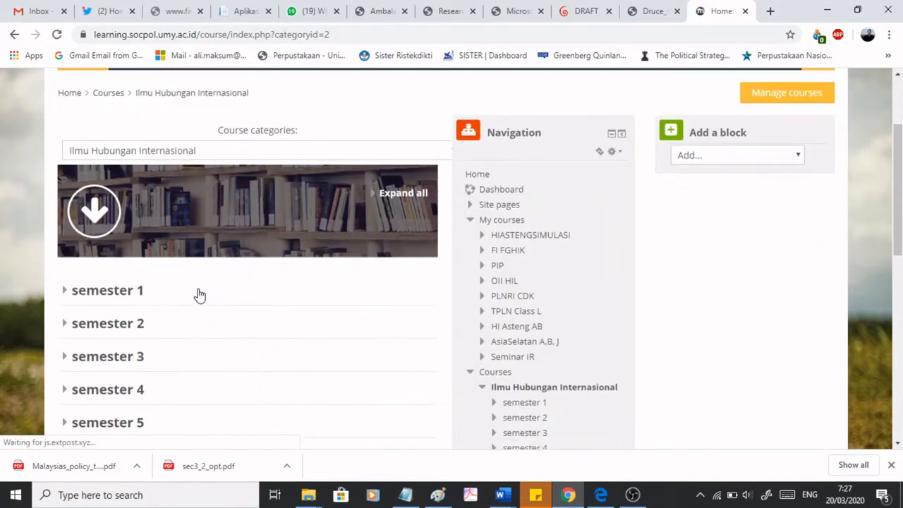
pyautogui.click(137, 294)
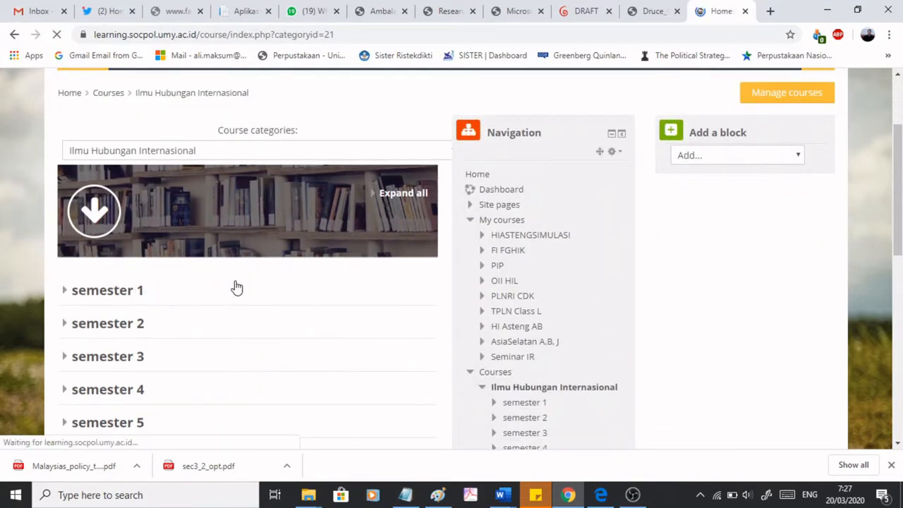
pyautogui.scroll(-1, 237, 287)
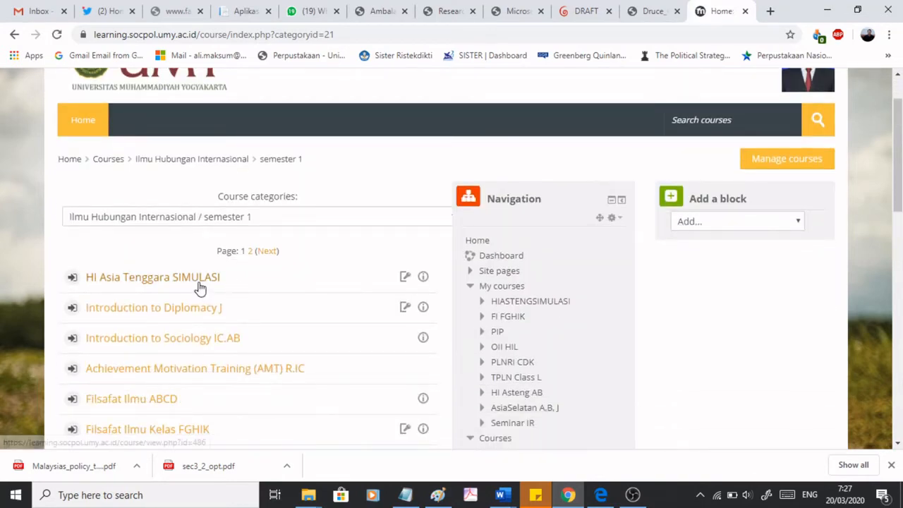
pyautogui.click(199, 282)
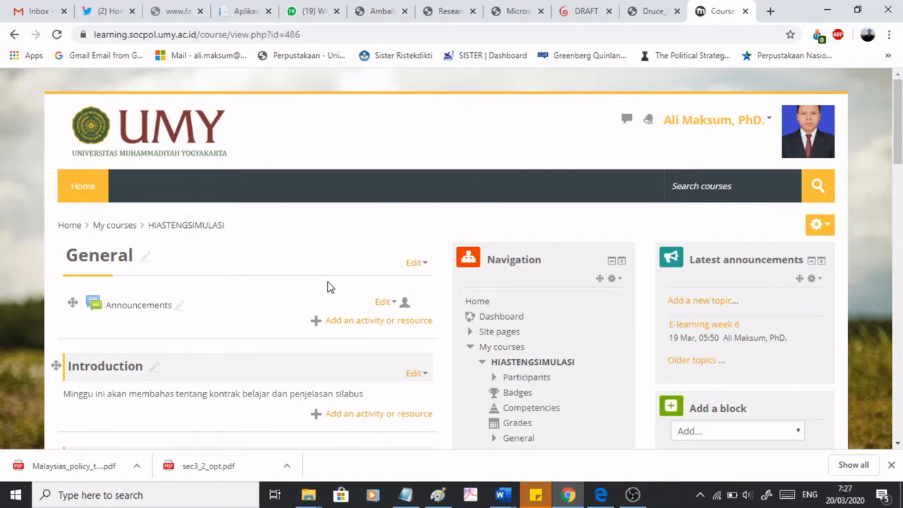
# - Add 4 new topic sections after Topic 16 at the end of the course
pyautogui.scroll(-1, 328, 287)
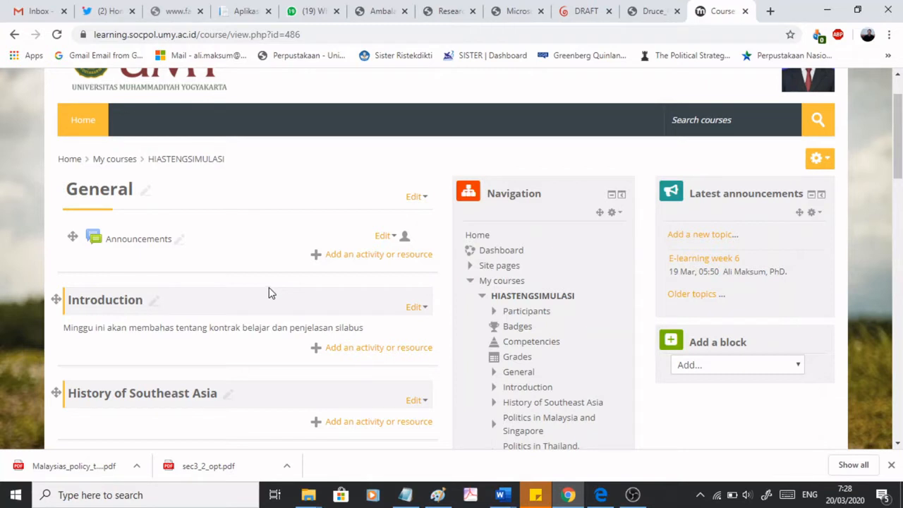
pyautogui.scroll(-1, 247, 287)
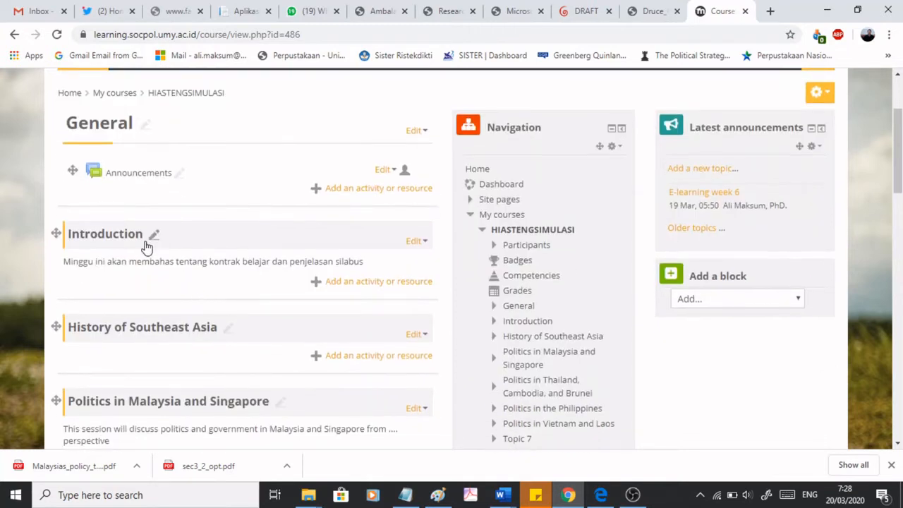
pyautogui.scroll(-10, 111, 260)
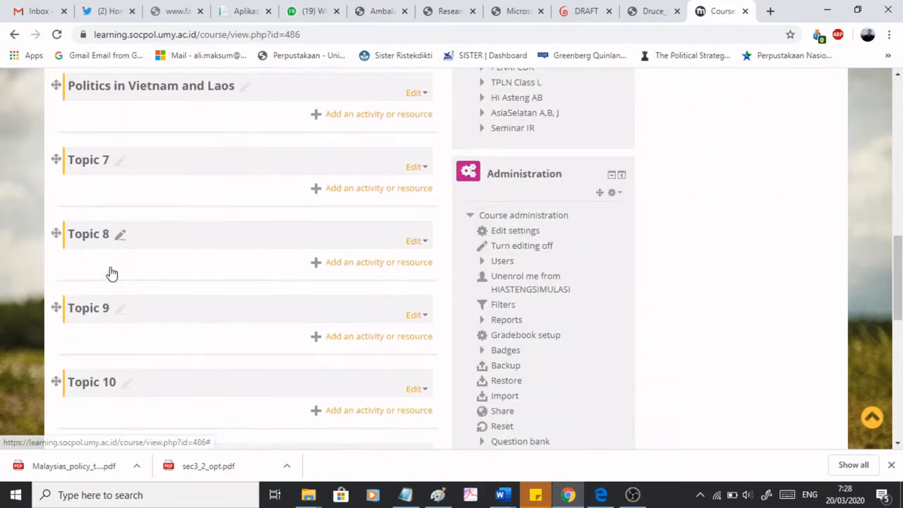
pyautogui.scroll(-6, 111, 291)
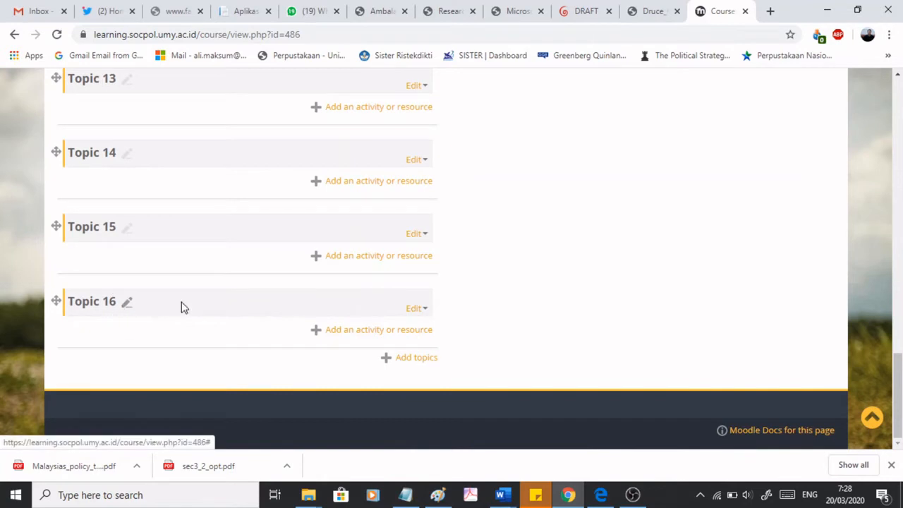
pyautogui.scroll(4, 232, 301)
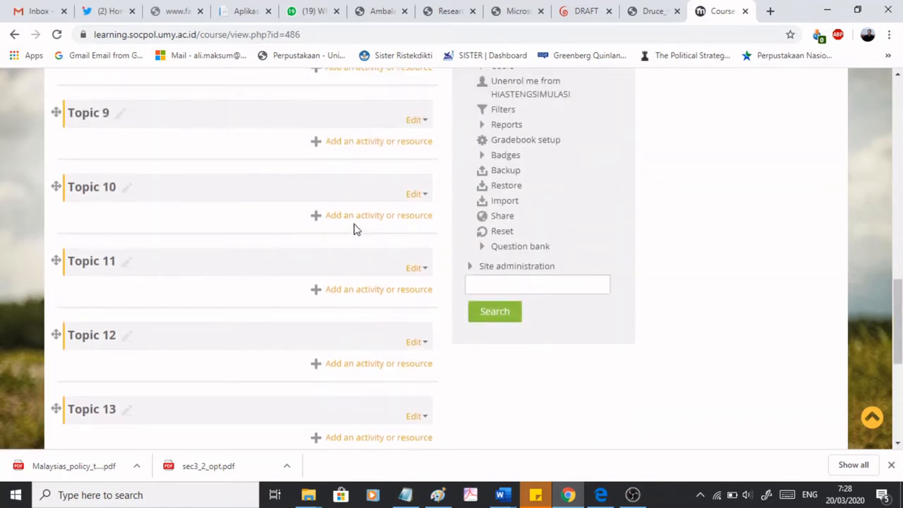
pyautogui.scroll(-2, 365, 245)
pyautogui.scroll(-2, 315, 247)
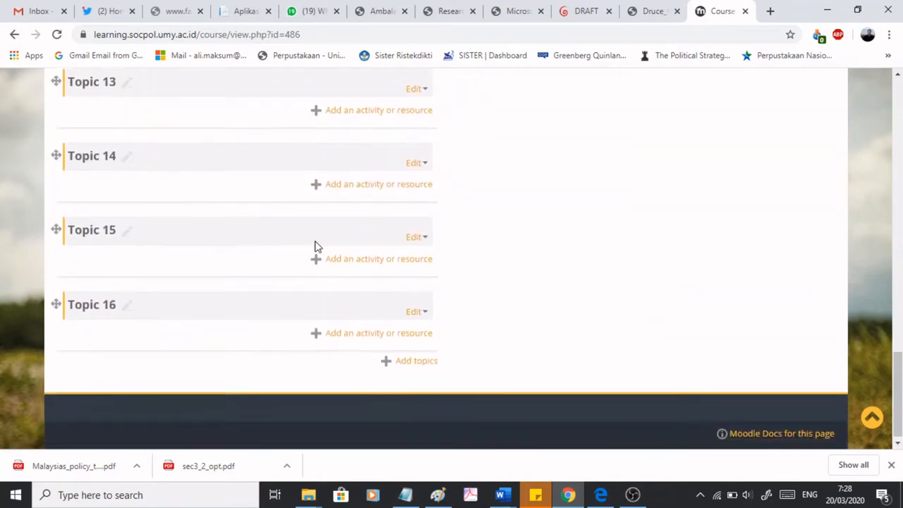
pyautogui.scroll(4, 119, 275)
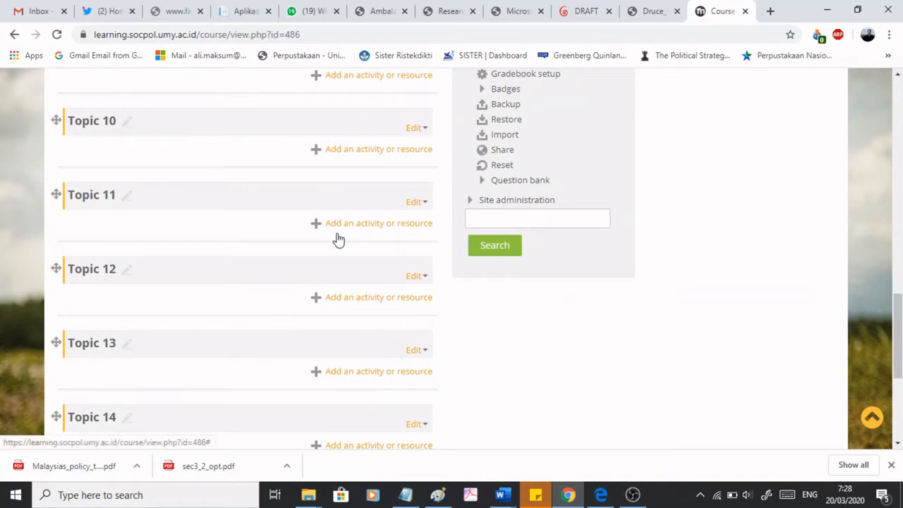
pyautogui.scroll(-4, 341, 258)
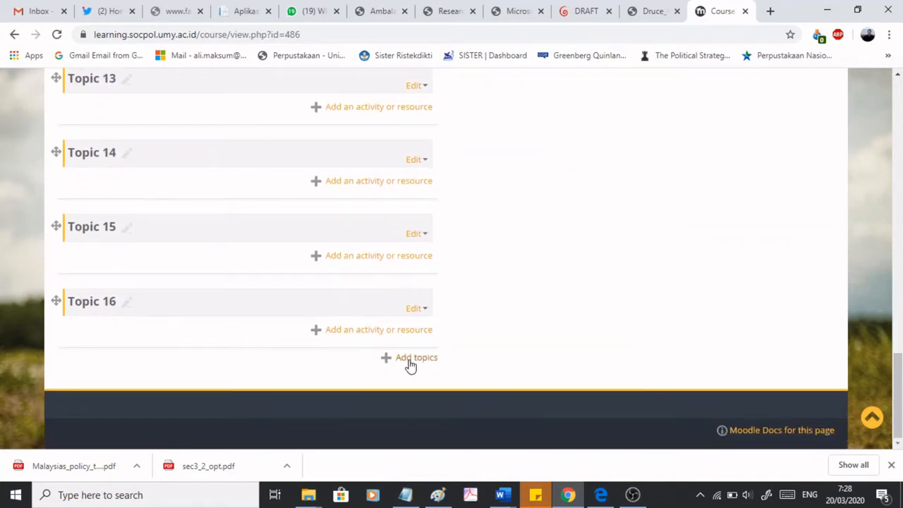
pyautogui.click(411, 361)
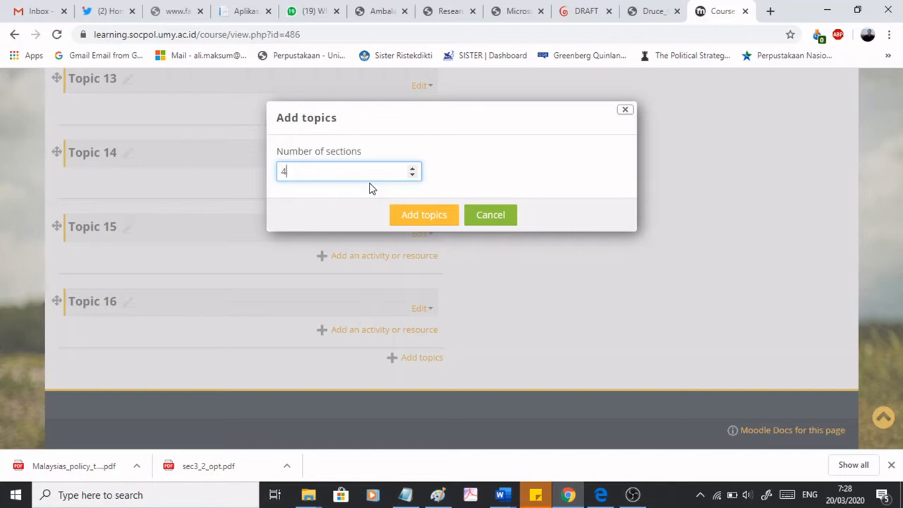
pyautogui.click(414, 222)
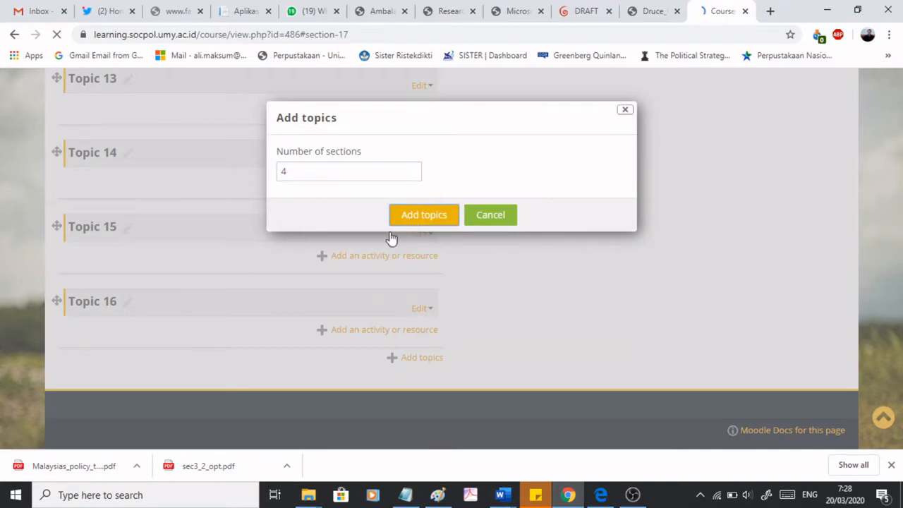
# - Rename the Topic 7 section as Ujian Tengah Semester
pyautogui.scroll(10, 238, 253)
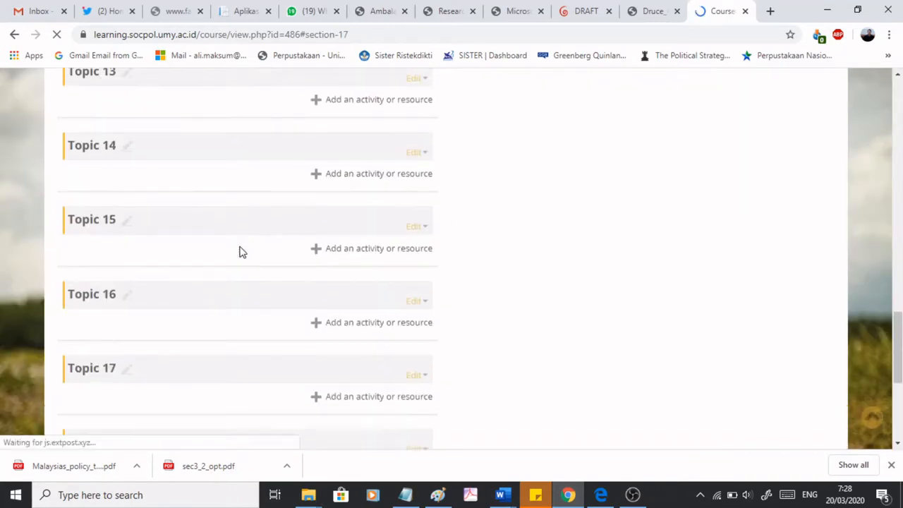
pyautogui.scroll(9, 238, 252)
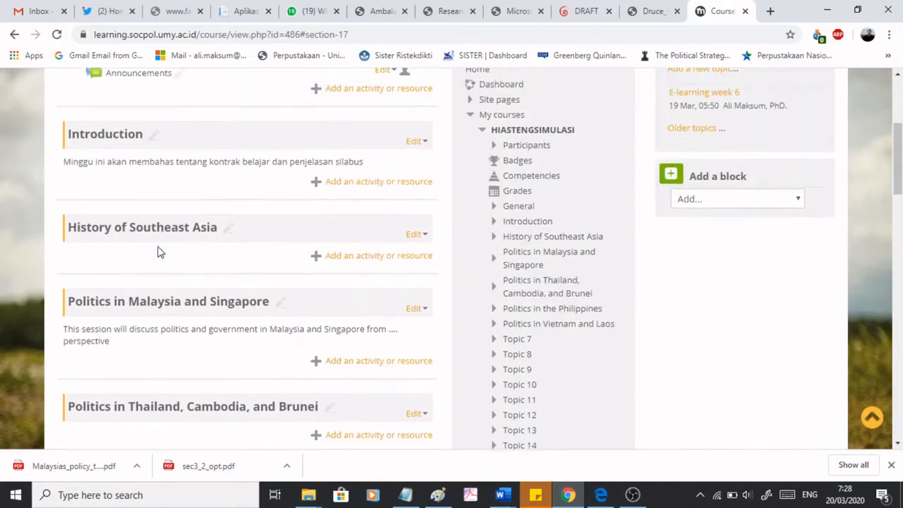
pyautogui.scroll(-20, 158, 249)
pyautogui.scroll(9, 161, 247)
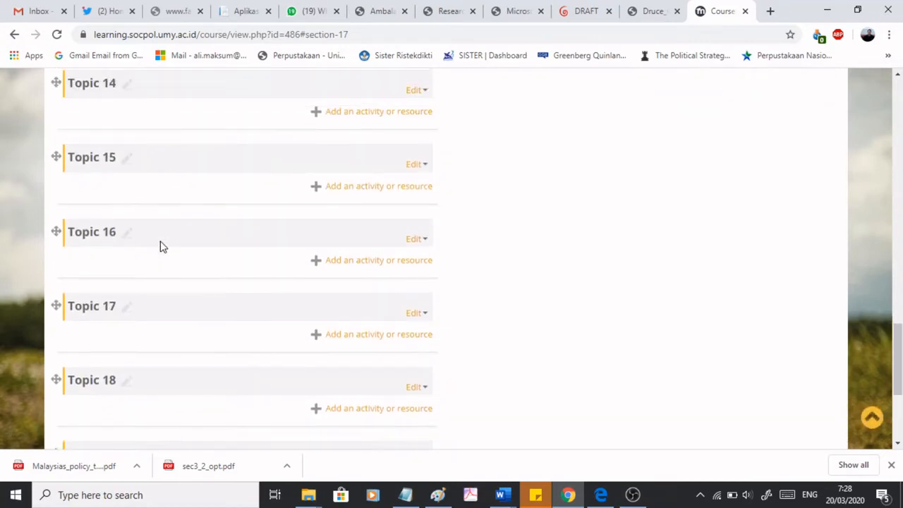
pyautogui.scroll(3, 170, 240)
pyautogui.scroll(10, 169, 240)
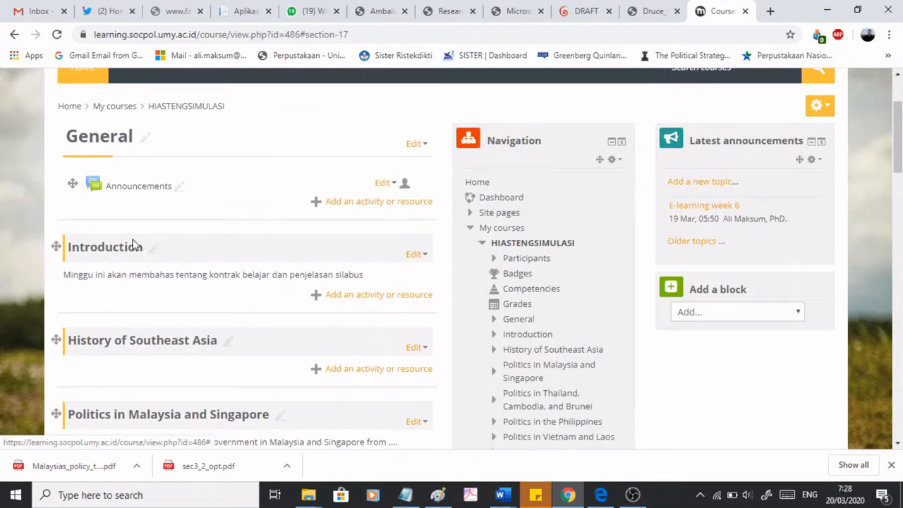
pyautogui.scroll(-1, 202, 233)
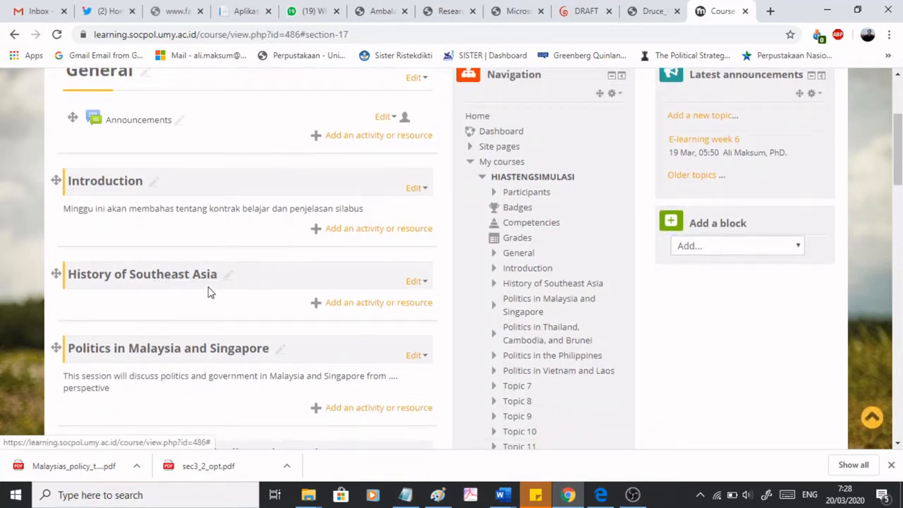
pyautogui.scroll(-4, 223, 280)
pyautogui.scroll(-2, 223, 280)
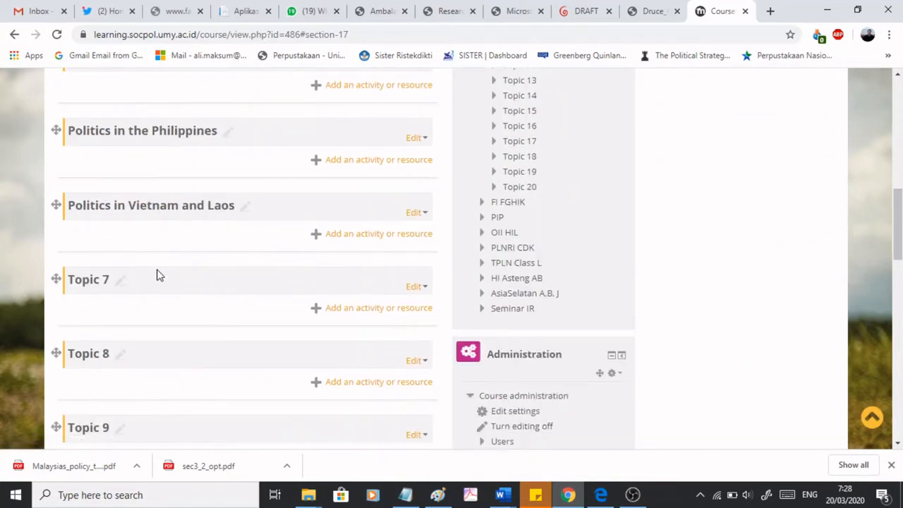
pyautogui.click(121, 282)
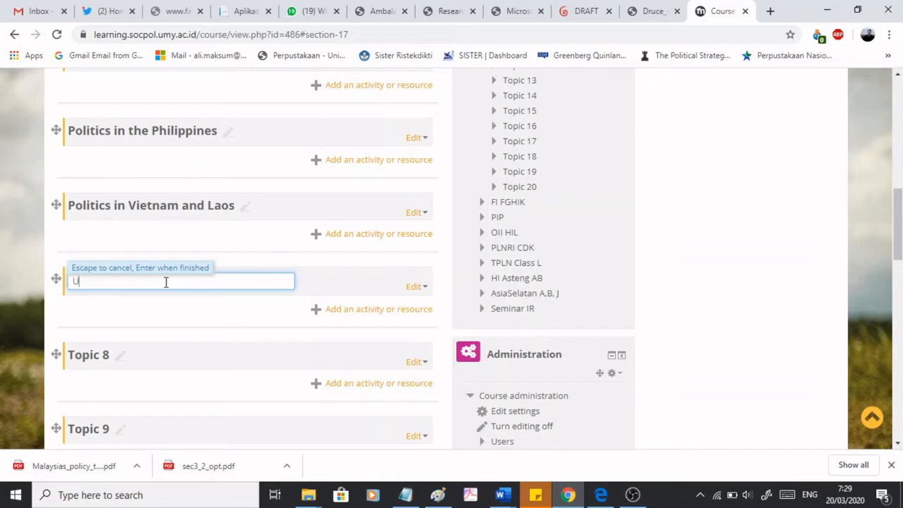
pyautogui.write('Ujian Tengah Semester')
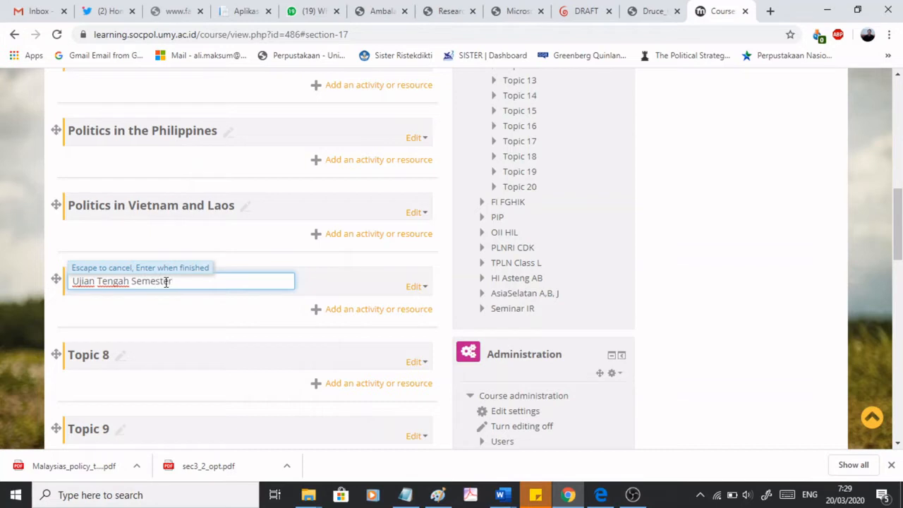
pyautogui.press('Return')
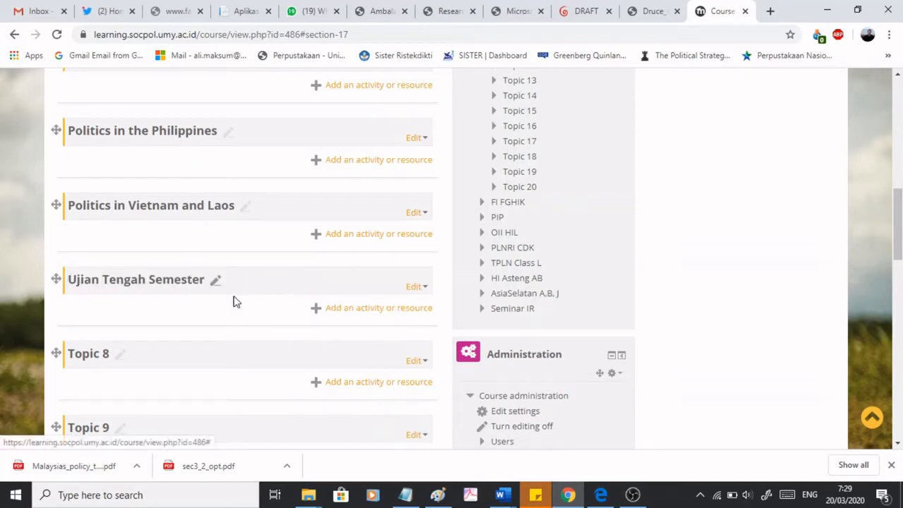
# - Rename the Topic 8 section as Politik di Thailand
pyautogui.click(121, 355)
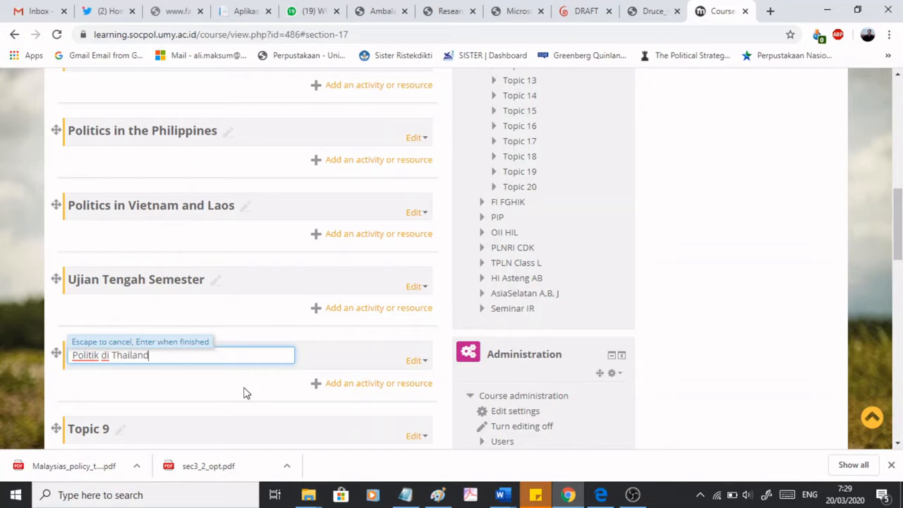
pyautogui.press('Return')
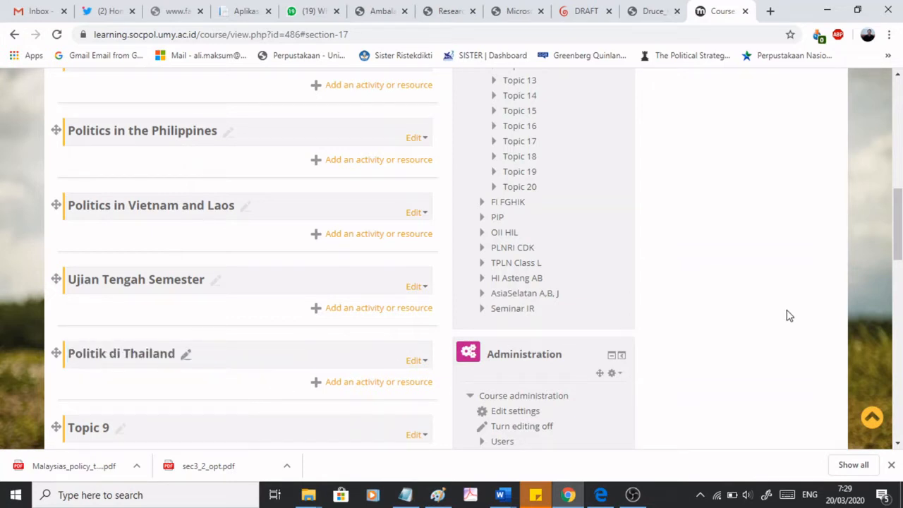
pyautogui.scroll(4, 223, 337)
pyautogui.scroll(5, 234, 310)
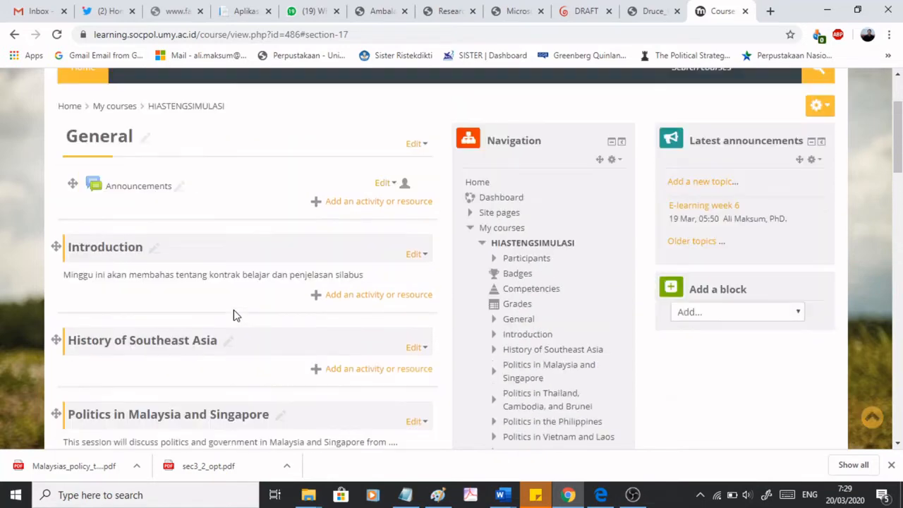
# - Rename the course's General section as HI Asia Tenggara
pyautogui.scroll(-1, 234, 310)
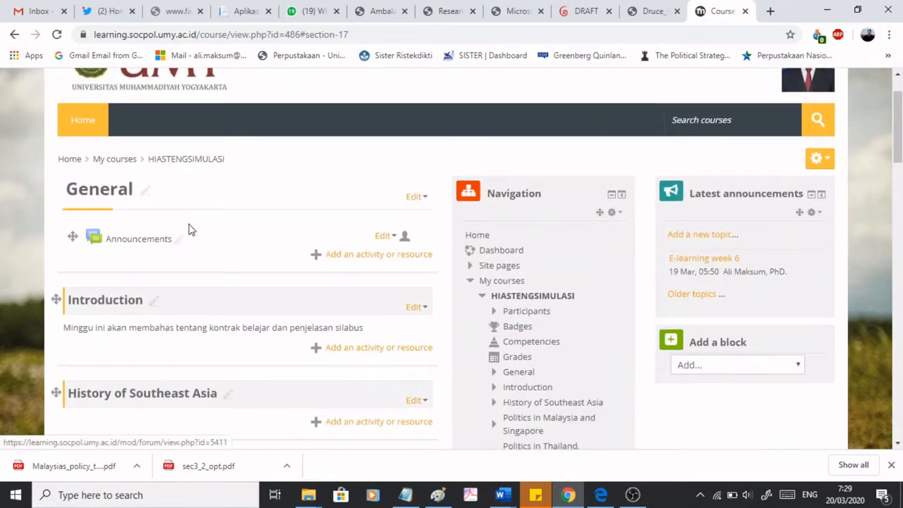
pyautogui.click(145, 190)
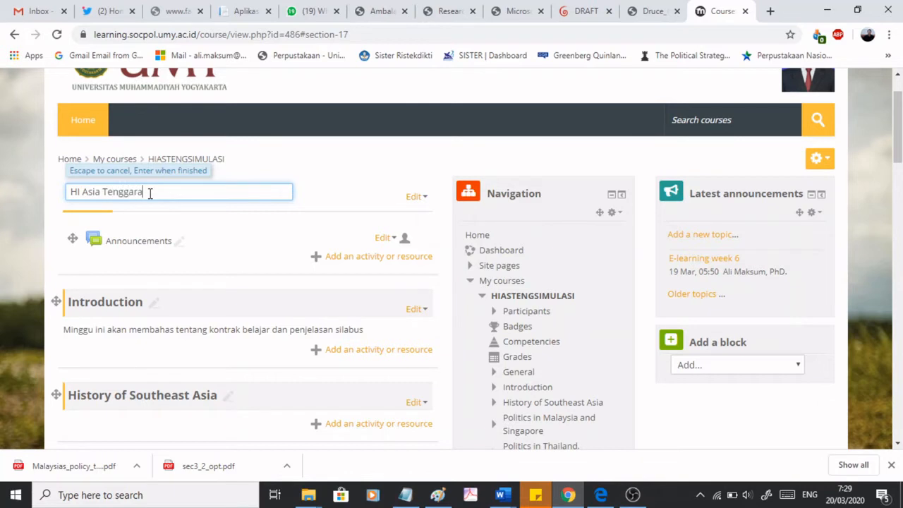
pyautogui.press('Return')
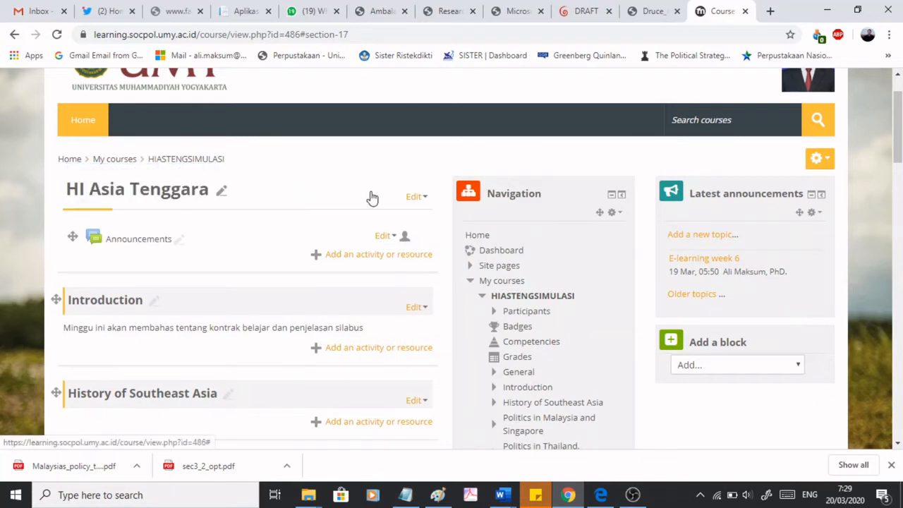
# - Edit the HI Asia Tenggara section's summary to read "Assalaamu'alaikum..." and "Selamat datang di....", with an empty line above the greeting
pyautogui.click(415, 197)
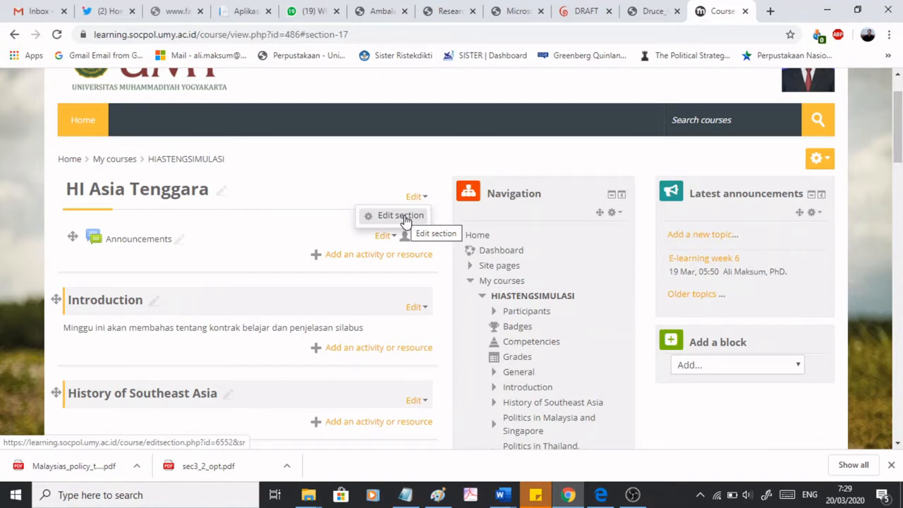
pyautogui.click(400, 216)
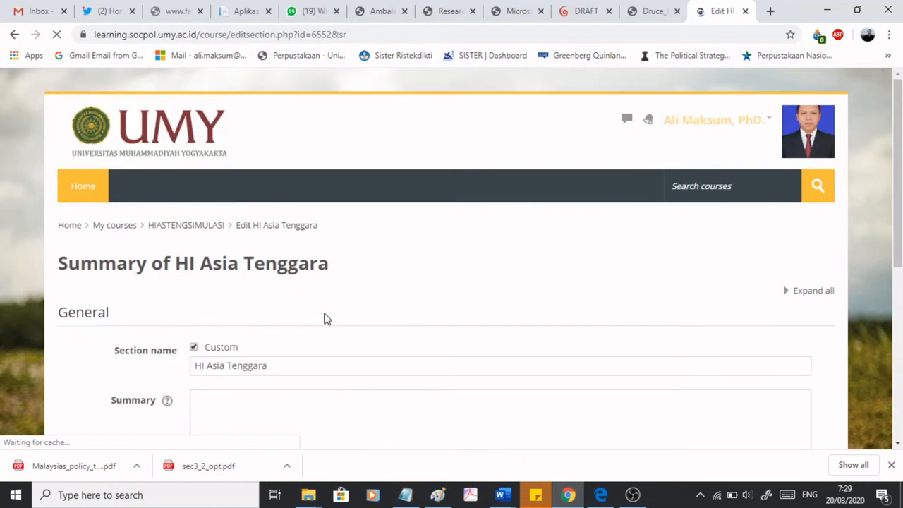
pyautogui.scroll(-2, 349, 339)
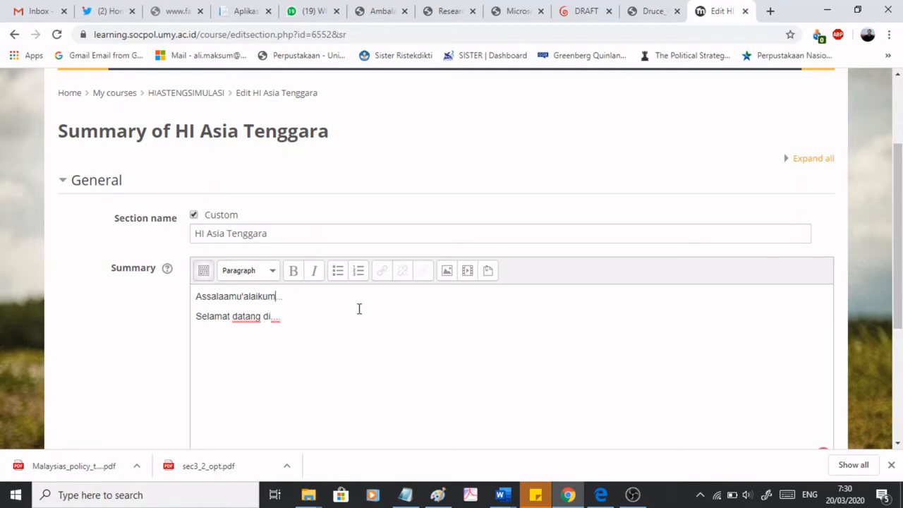
pyautogui.press('Return')
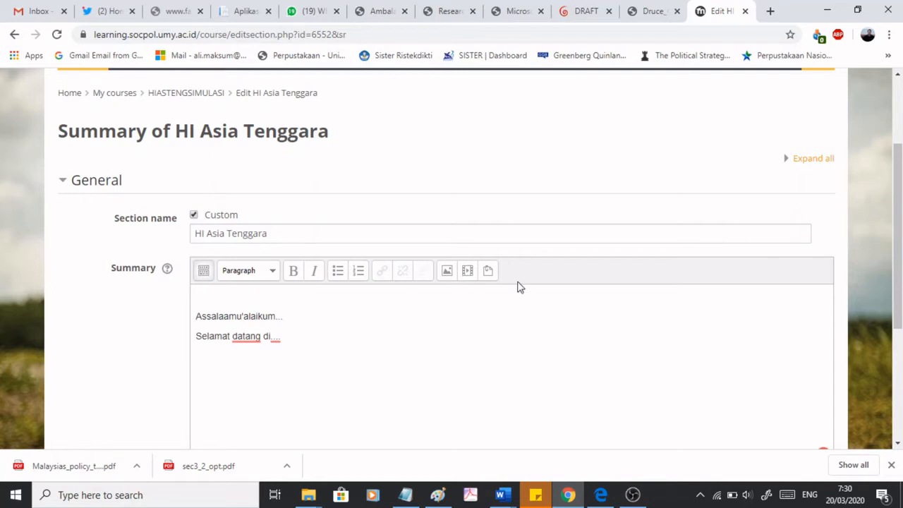
# - Start inserting an image above the greeting and browse for an upload file in the CV > Pass Photo folder on DATA (D:)
pyautogui.click(449, 272)
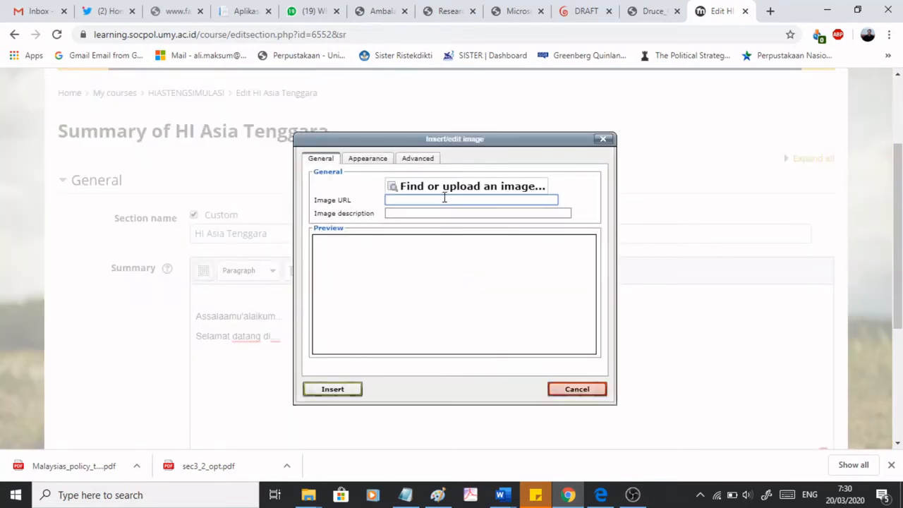
pyautogui.click(444, 187)
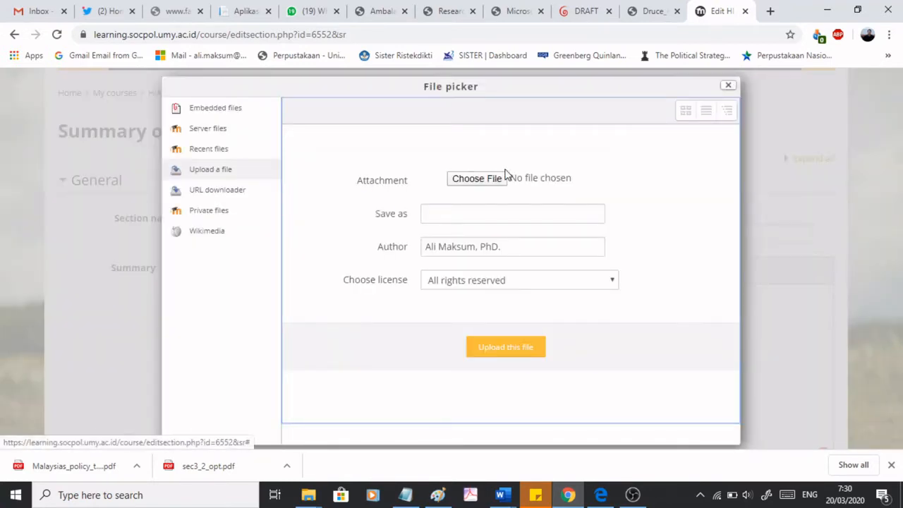
pyautogui.click(501, 178)
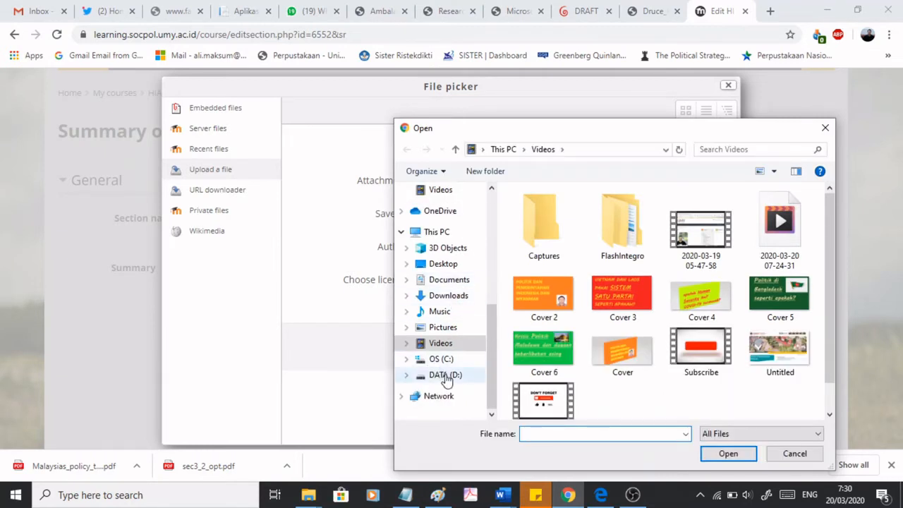
pyautogui.click(423, 375)
pyautogui.doubleClick(530, 252)
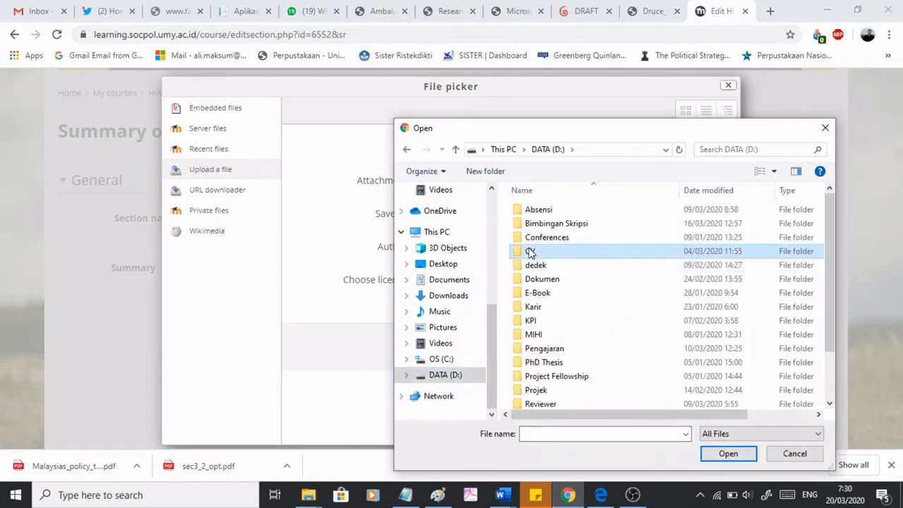
pyautogui.doubleClick(558, 240)
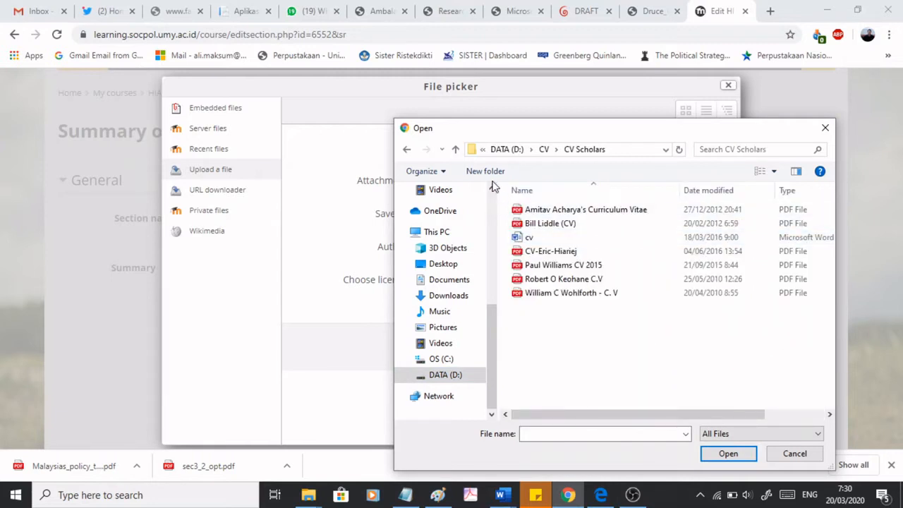
pyautogui.click(545, 150)
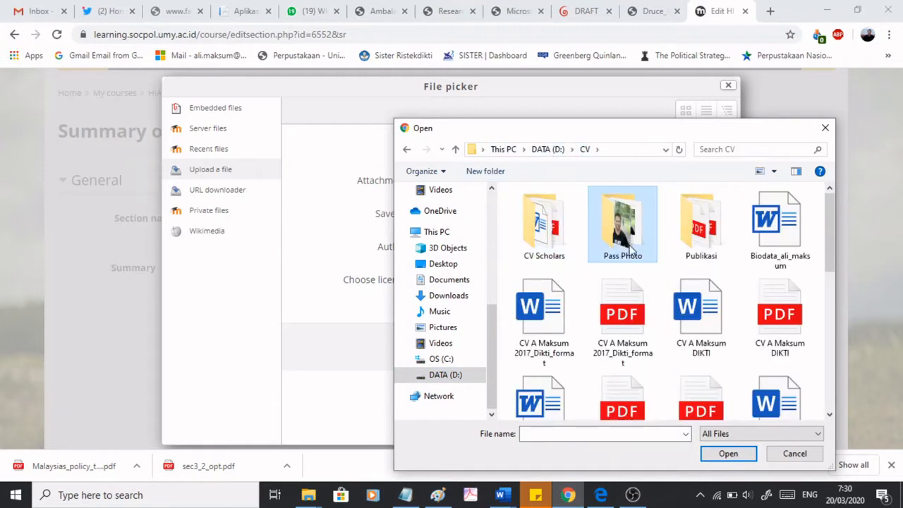
pyautogui.doubleClick(608, 228)
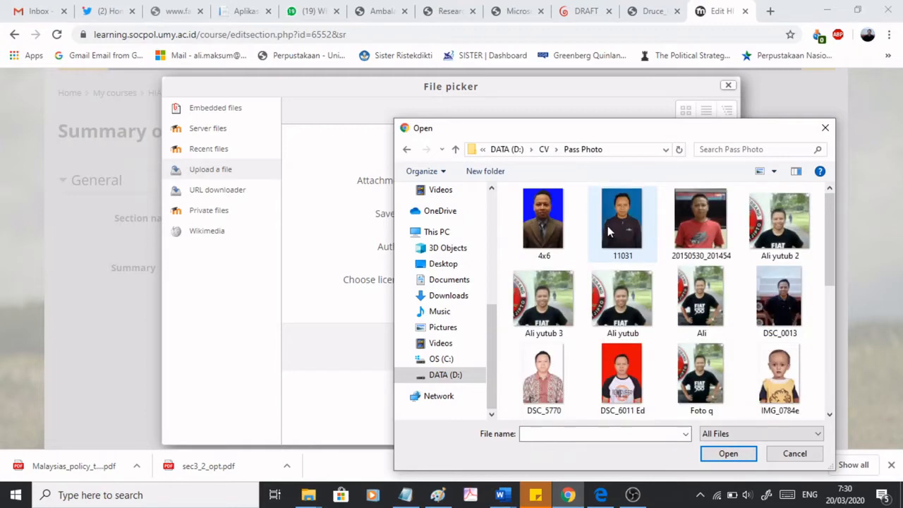
# - Upload the yutub 2 portrait from the Pass Photo folder, overwriting the existing file of that name
pyautogui.scroll(-1, 608, 226)
pyautogui.scroll(1, 698, 233)
pyautogui.doubleClick(778, 220)
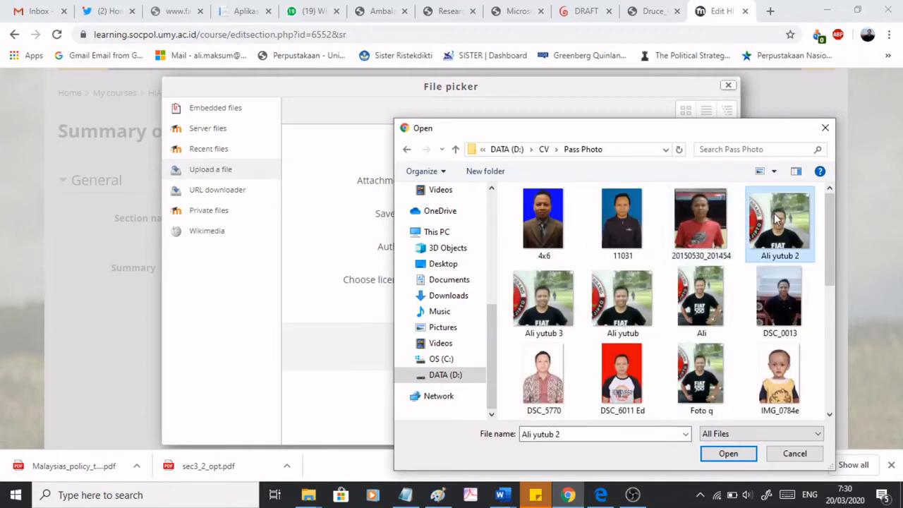
pyautogui.click(502, 347)
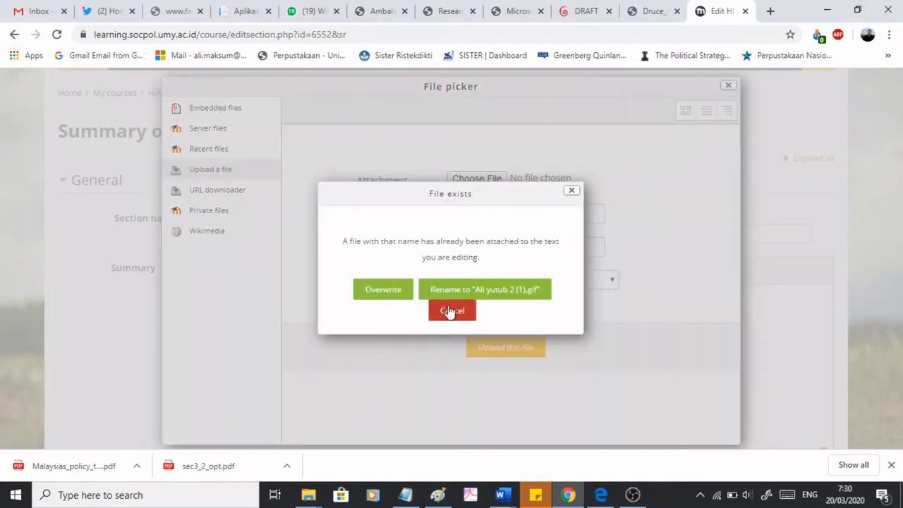
pyautogui.click(395, 297)
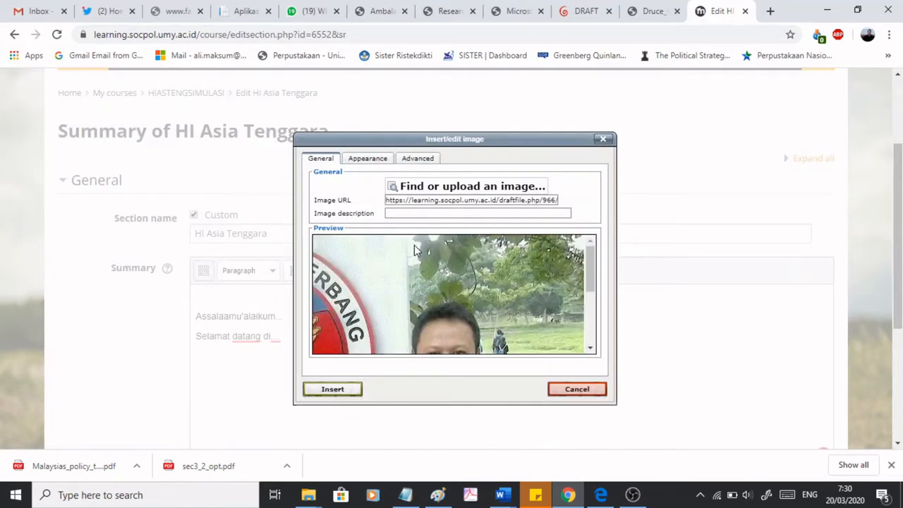
# - Set the image width to 300 px with constrained proportions and insert it into the summary without a description
pyautogui.click(370, 161)
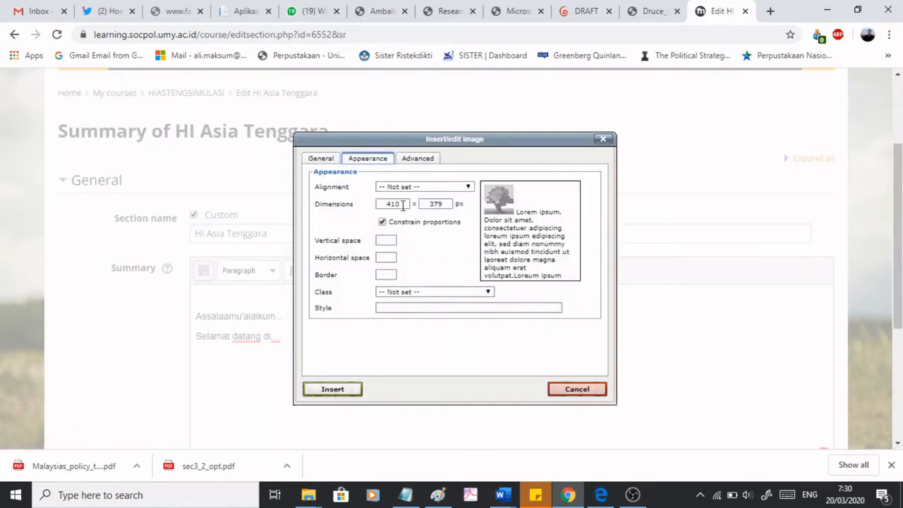
pyautogui.moveTo(403, 205); pyautogui.dragTo(351, 214)
pyautogui.write('300')
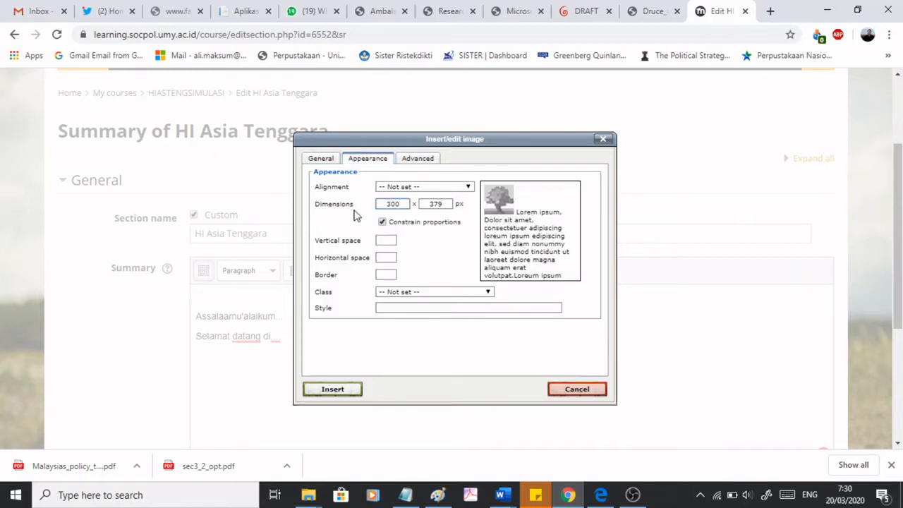
pyautogui.click(362, 212)
pyautogui.click(322, 392)
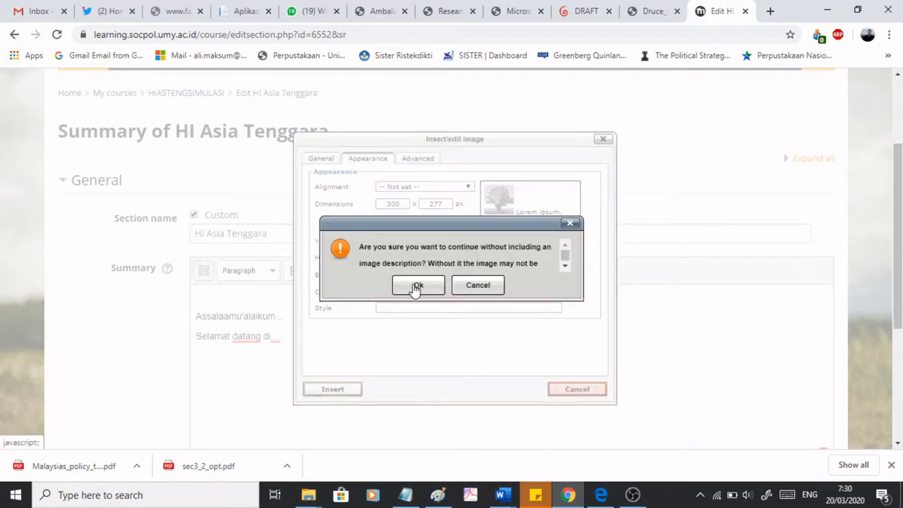
pyautogui.click(417, 286)
# - Add an empty line after "Selamat datang di...." and save the HI Asia Tenggara section
pyautogui.scroll(-4, 437, 335)
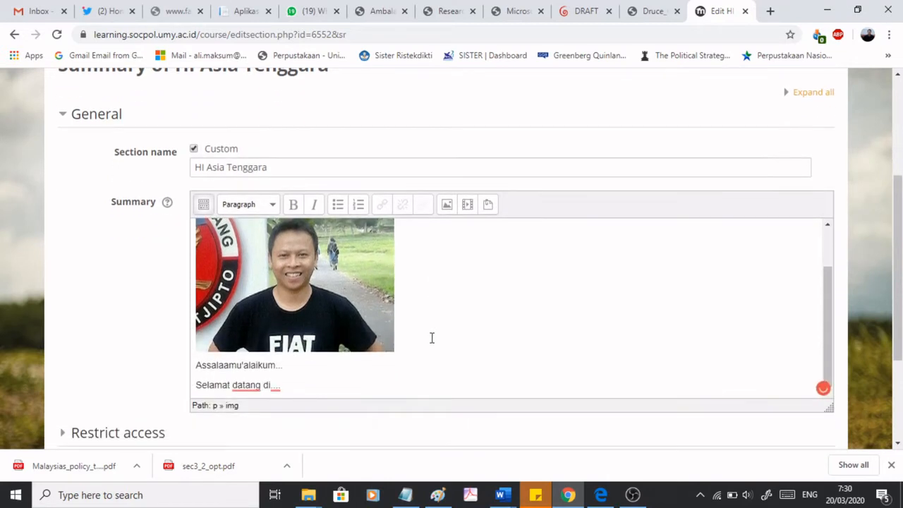
pyautogui.scroll(-1, 385, 351)
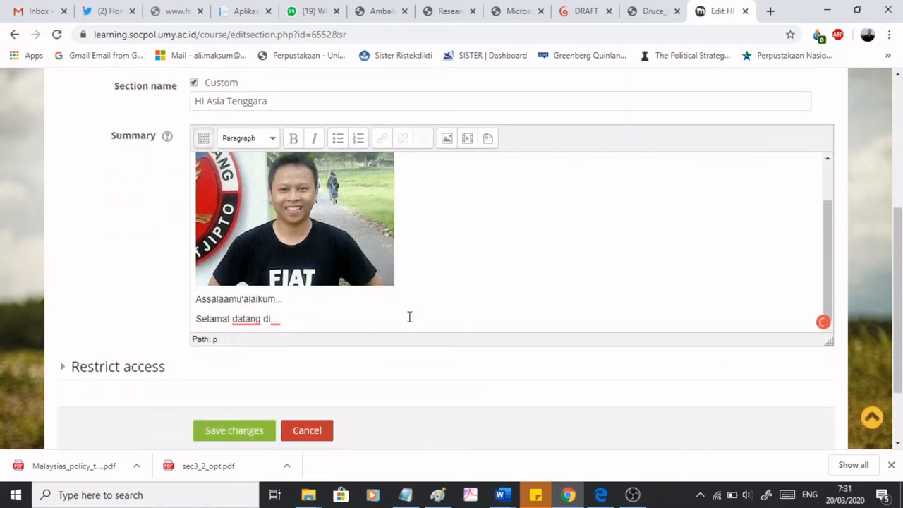
pyautogui.press('Return')
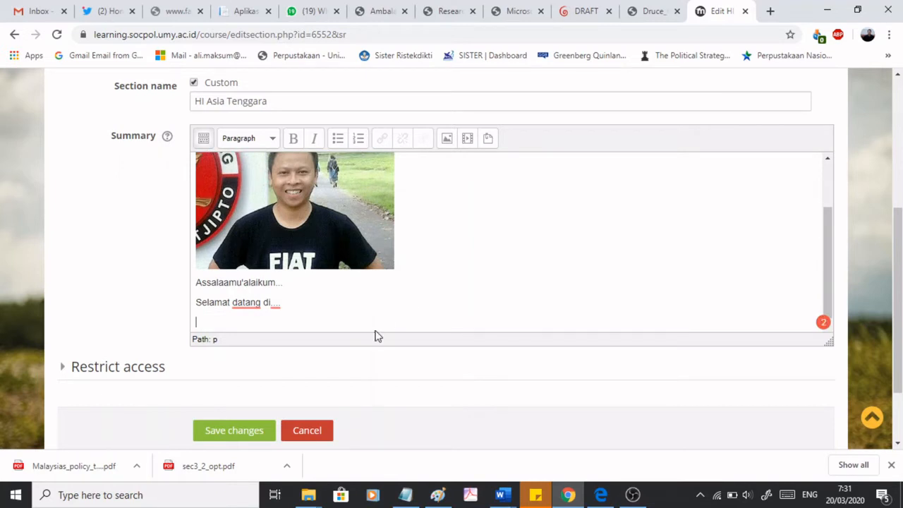
pyautogui.scroll(-1, 353, 349)
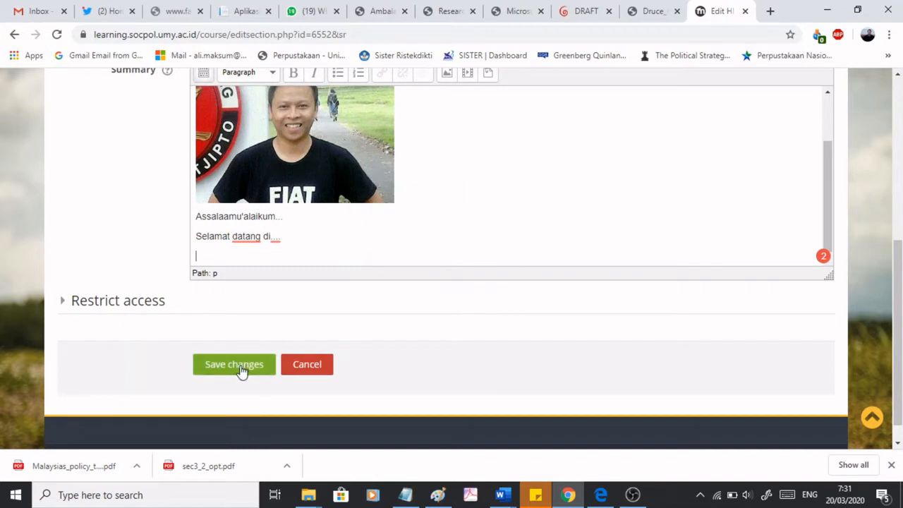
pyautogui.click(236, 365)
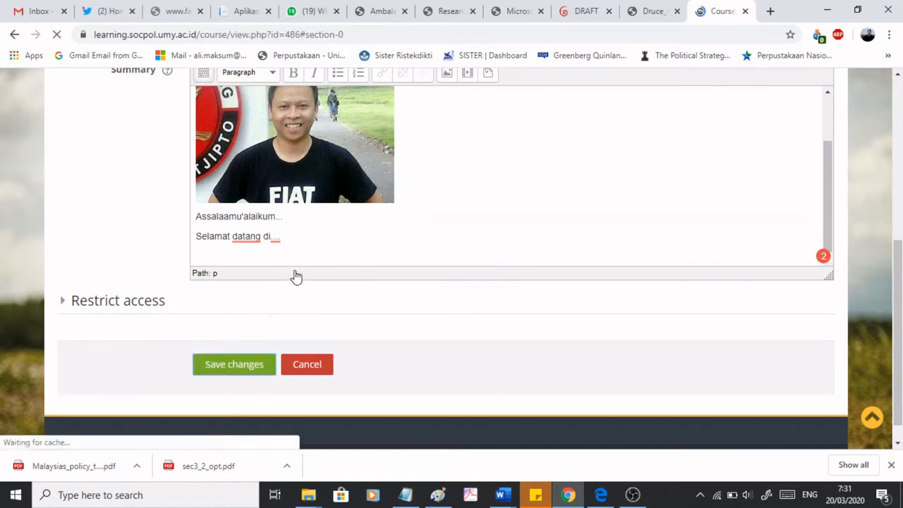
pyautogui.scroll(-5, 299, 263)
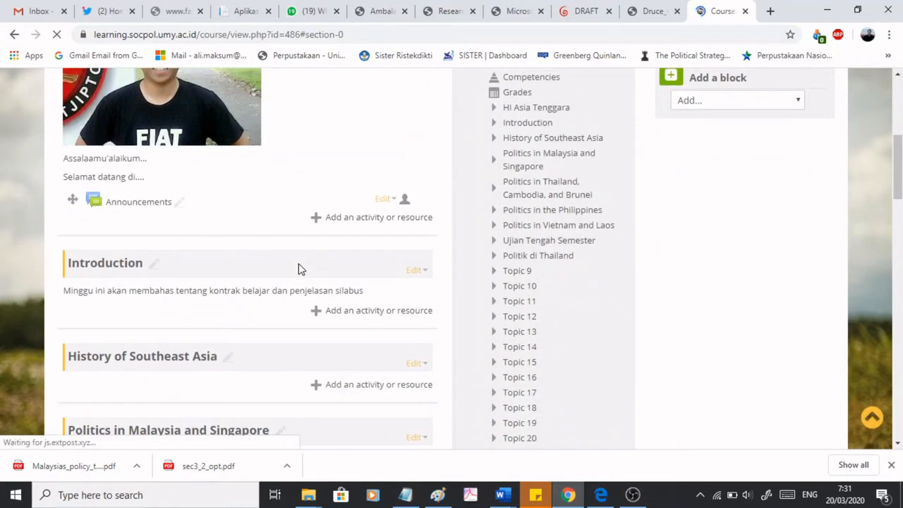
pyautogui.scroll(2, 293, 266)
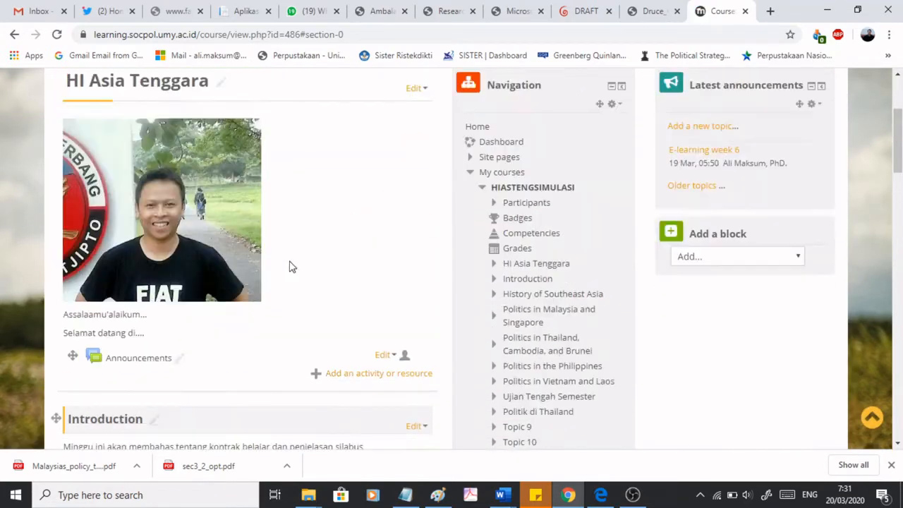
# - Open the Introduction section for editing, examine its name and summary, and save it without changes
pyautogui.scroll(-3, 292, 266)
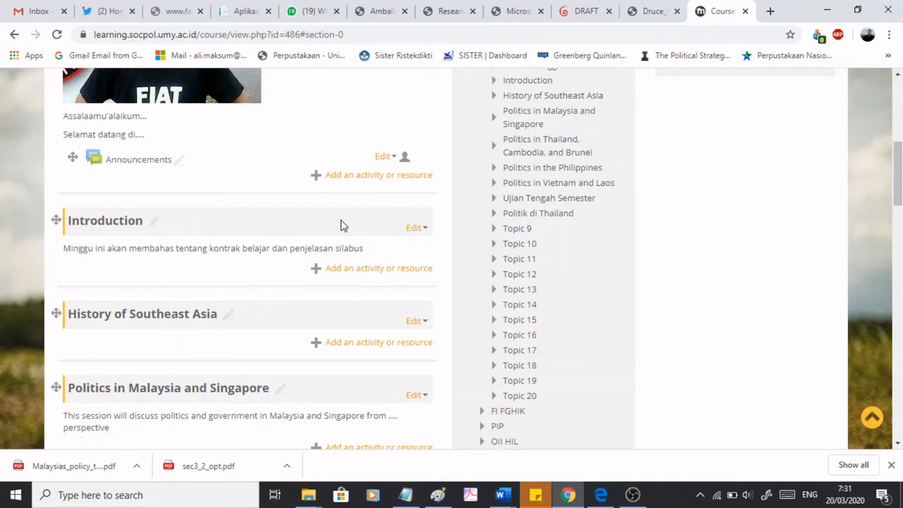
pyautogui.click(416, 229)
pyautogui.click(400, 247)
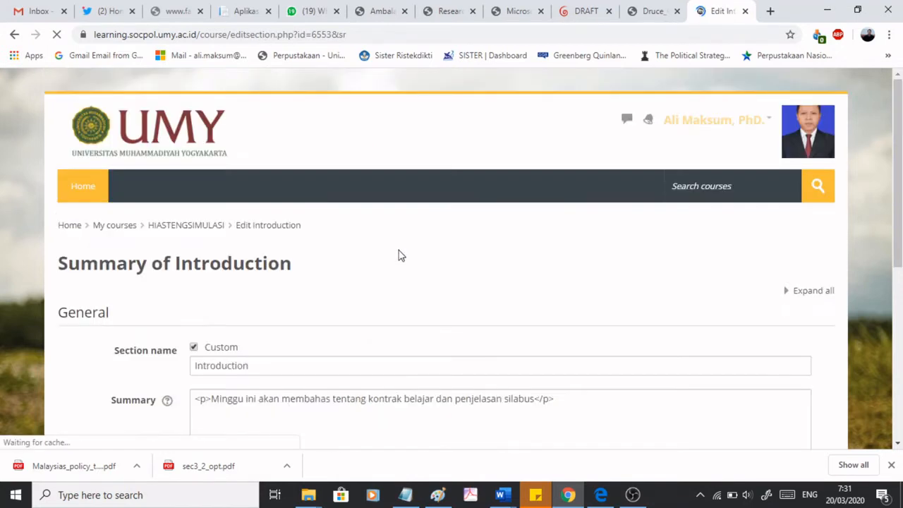
pyautogui.scroll(-2, 397, 317)
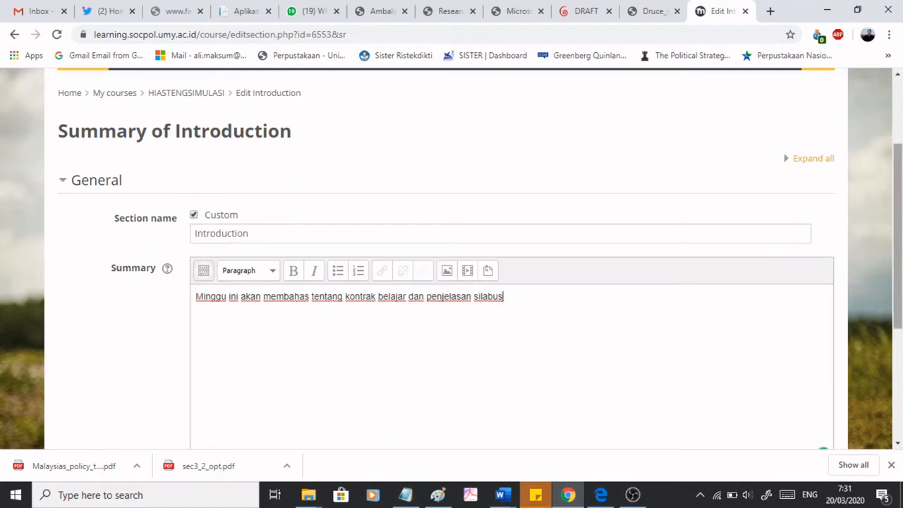
pyautogui.scroll(-3, 582, 317)
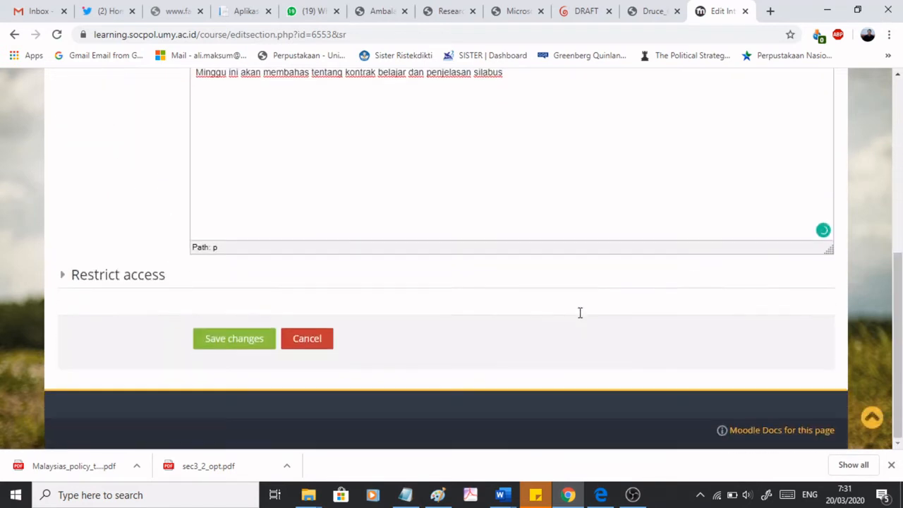
pyautogui.click(246, 346)
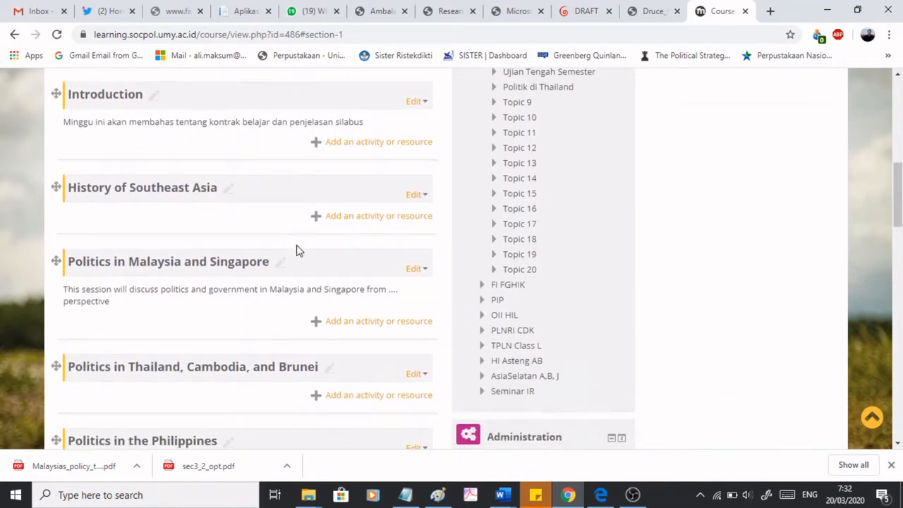
# - View the activities and resources offered for the Politics in Malaysia and Singapore section, and close the list without adding one
pyautogui.scroll(-2, 364, 276)
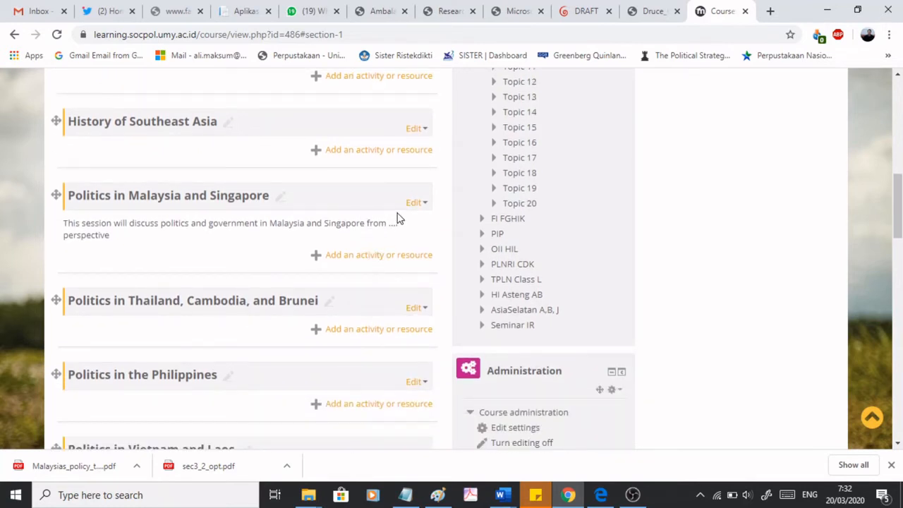
pyautogui.click(339, 258)
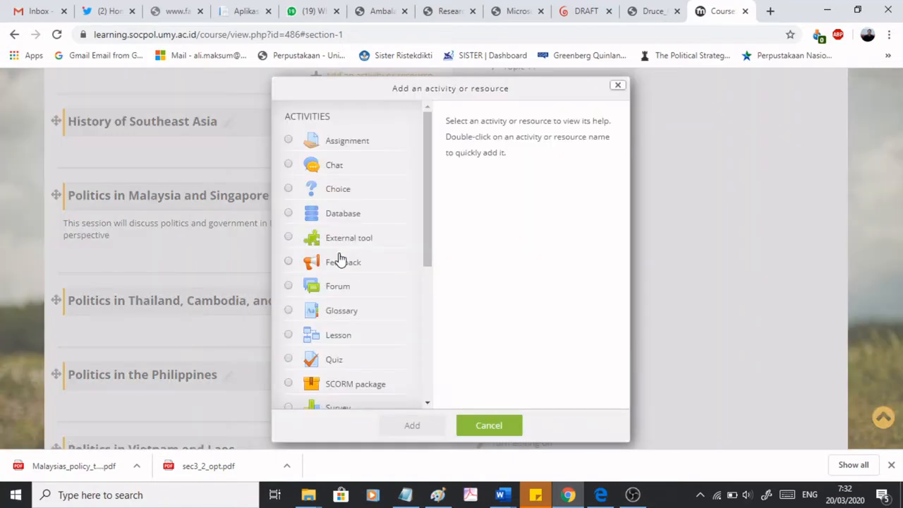
pyautogui.click(619, 88)
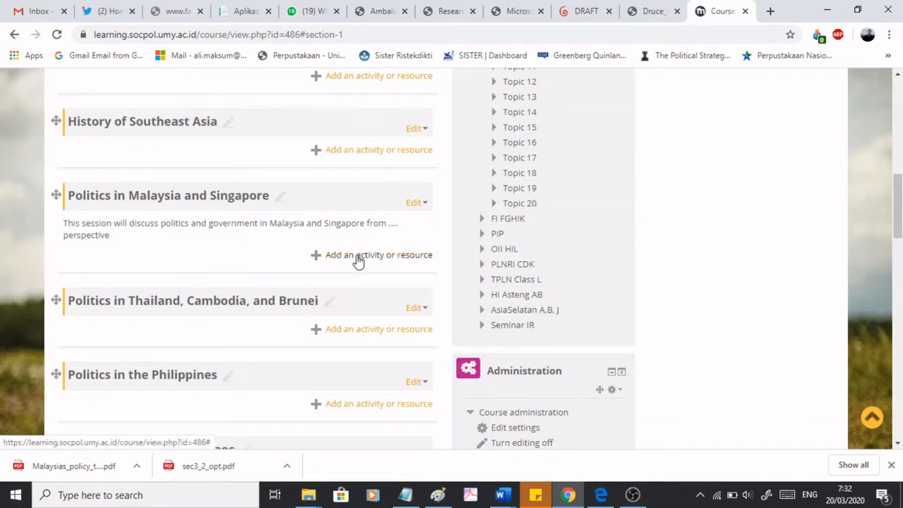
# - Start adding a File resource to the Politics in Malaysia and Singapore section
pyautogui.click(358, 260)
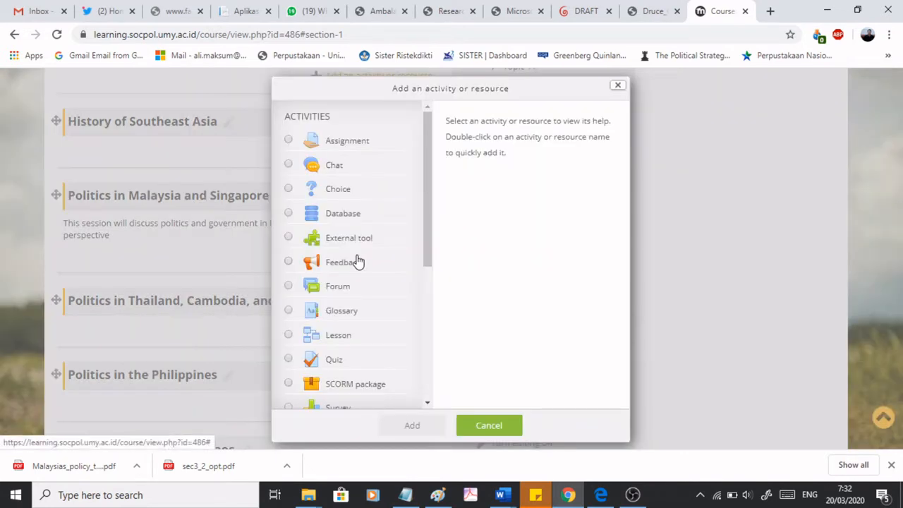
pyautogui.scroll(-5, 356, 247)
pyautogui.scroll(-2, 357, 256)
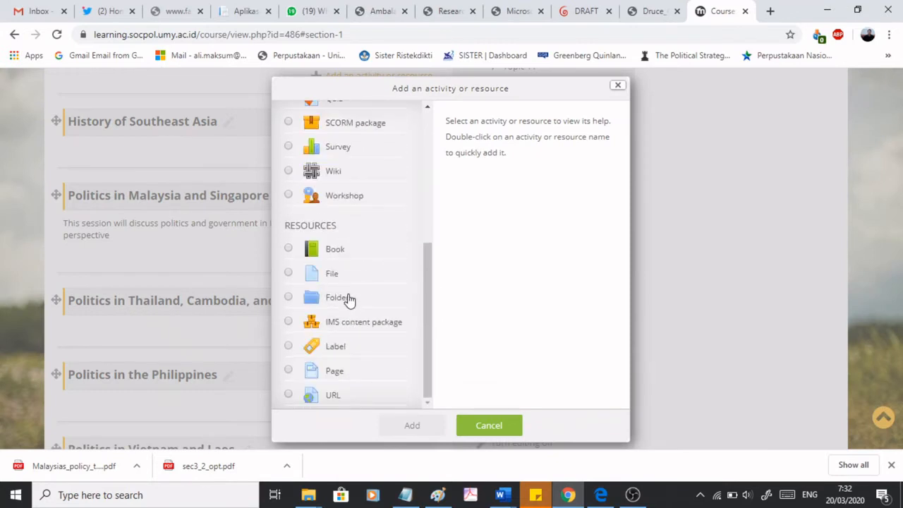
pyautogui.click(346, 283)
pyautogui.click(418, 421)
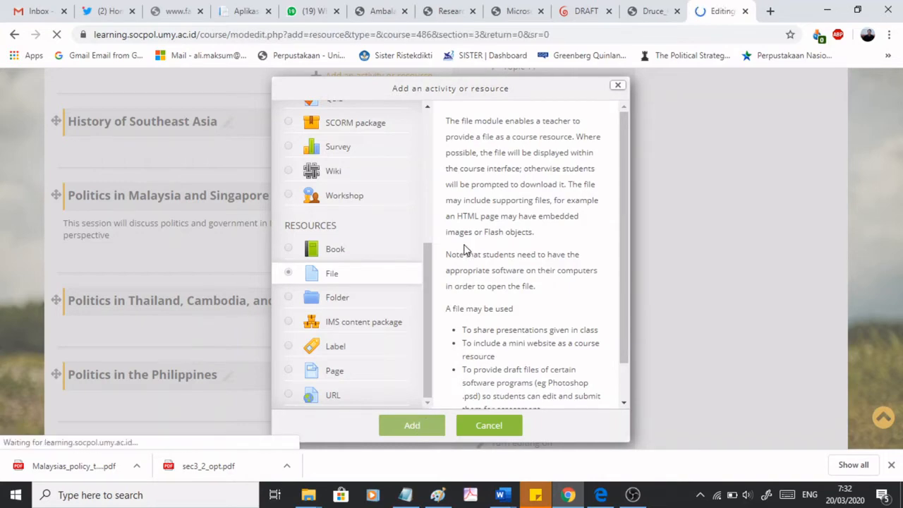
# - Name the new file resource "Presentasi Minggu 2"
pyautogui.scroll(-2, 327, 268)
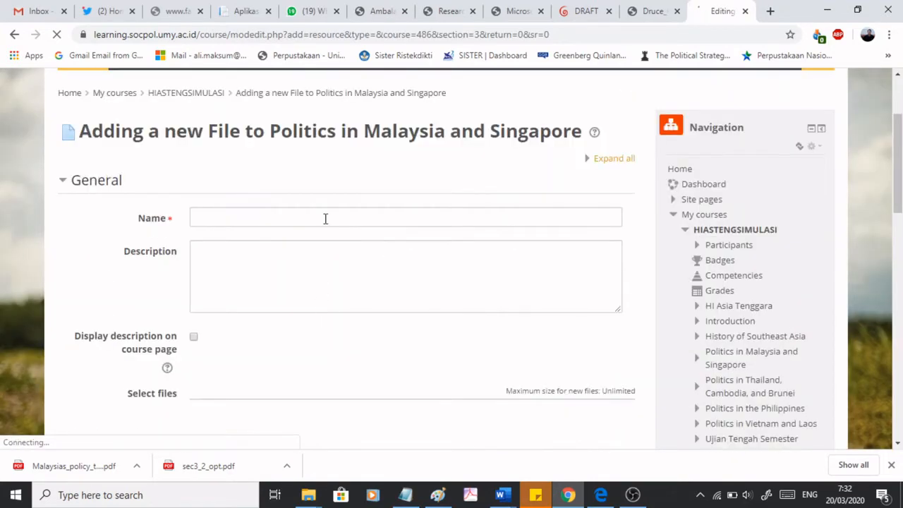
pyautogui.click(327, 218)
pyautogui.write('Pre')
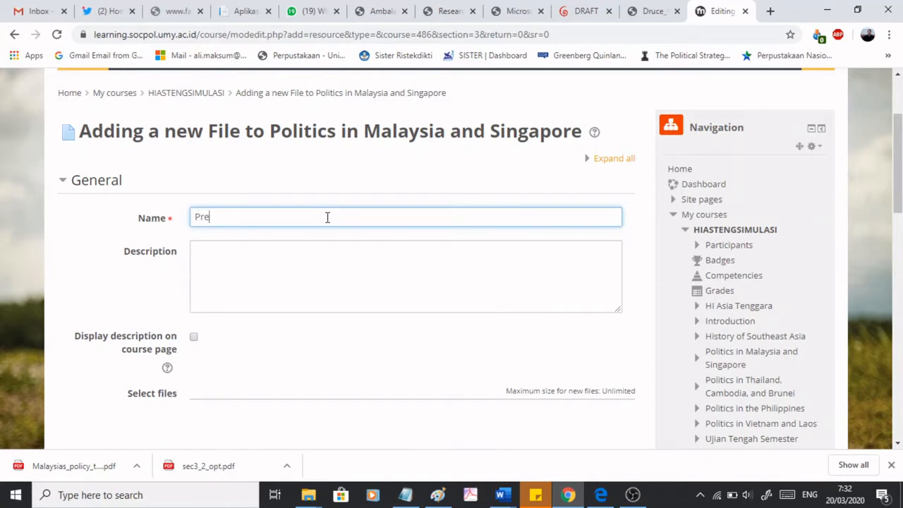
pyautogui.write('sentasi Min')
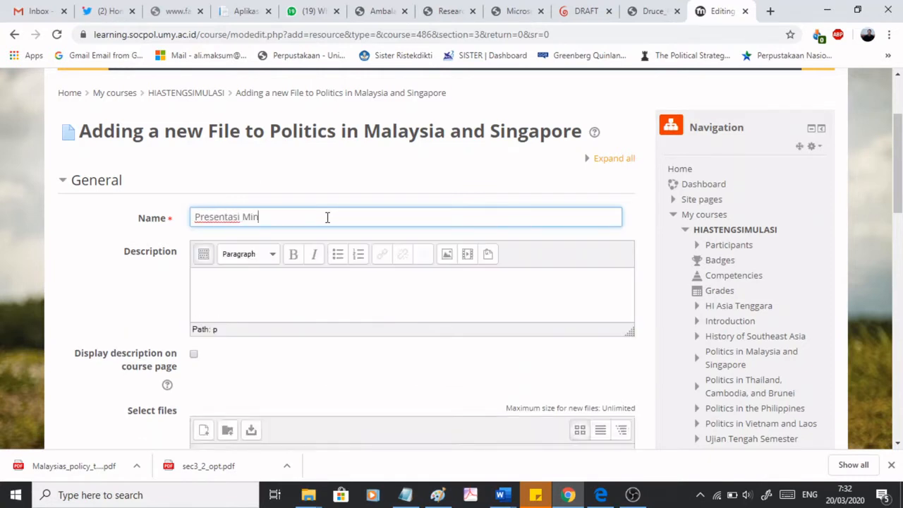
pyautogui.write('ggu 2')
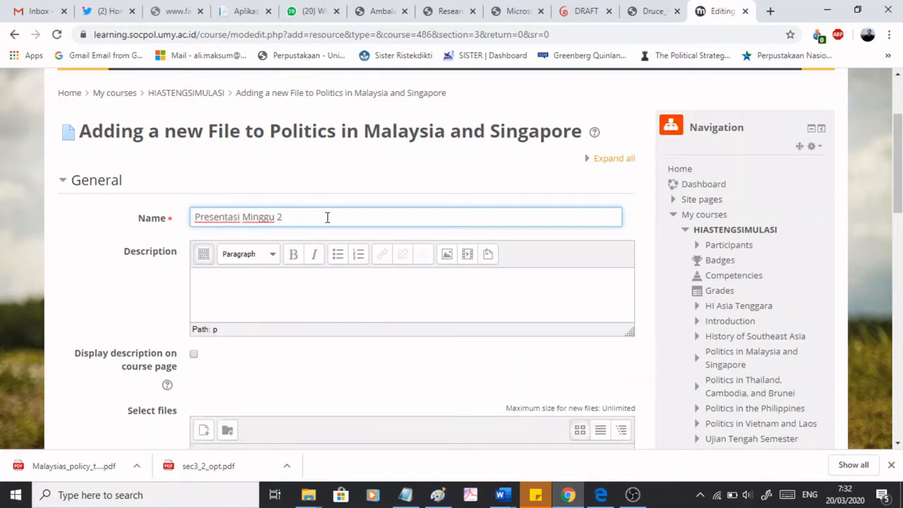
# - Start uploading a file to the resource and browse to the IR in Southeast Asia folder under Pengajaran on DATA (D:)
pyautogui.scroll(-3, 458, 205)
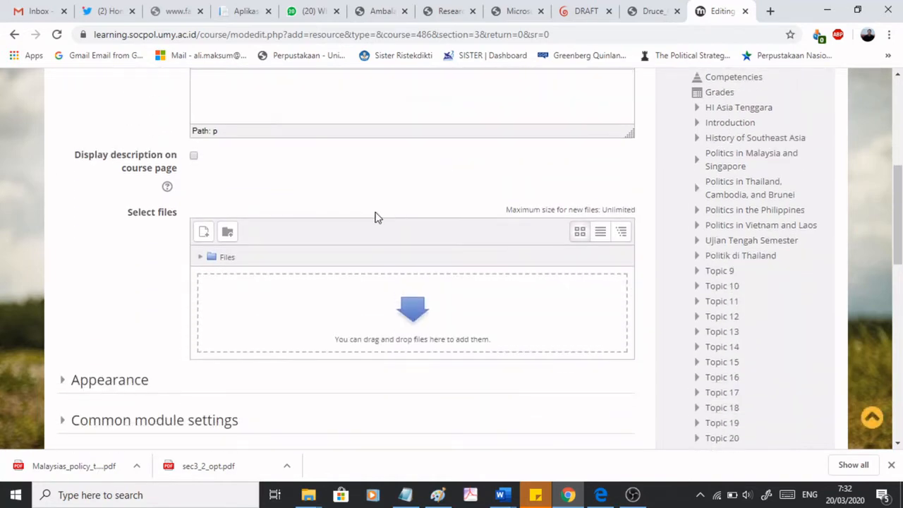
pyautogui.click(414, 310)
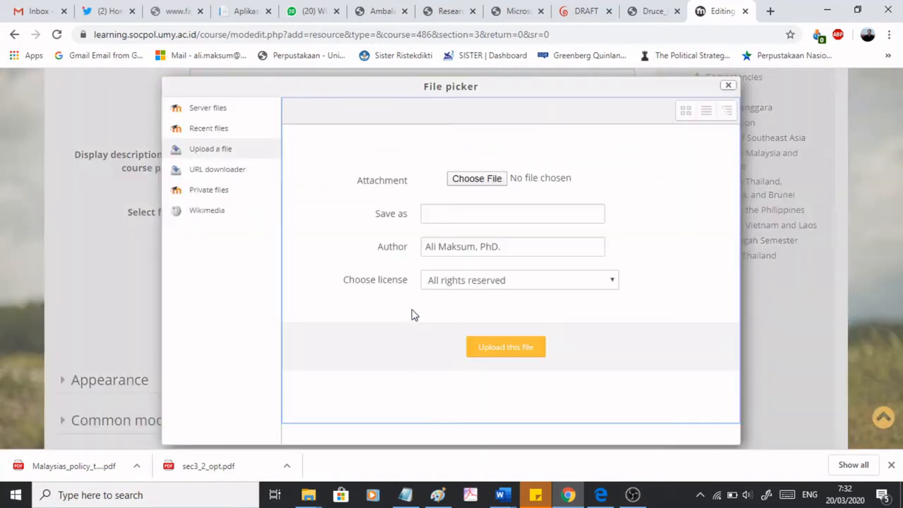
pyautogui.click(475, 183)
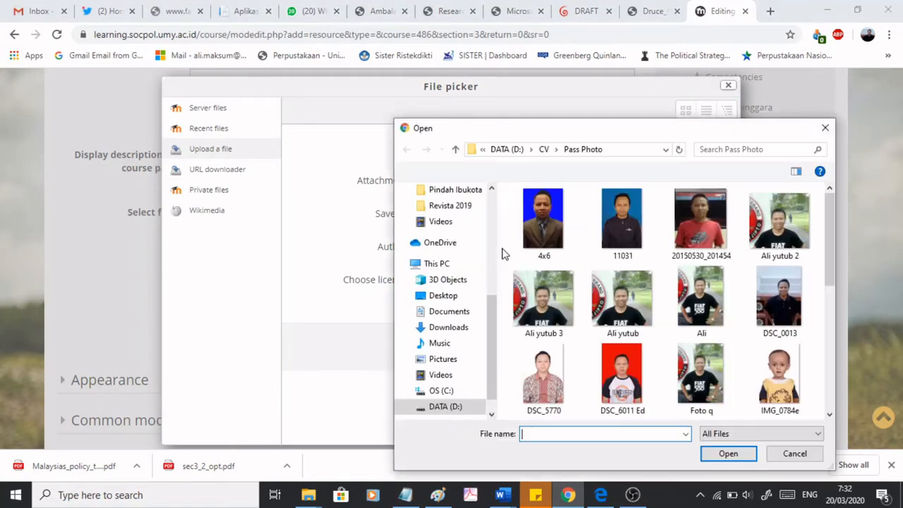
pyautogui.scroll(1, 466, 270)
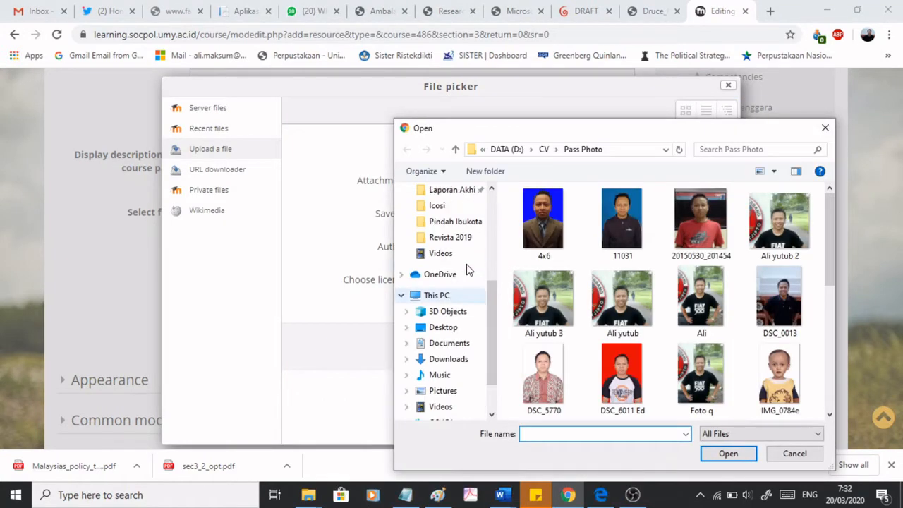
pyautogui.scroll(-2, 469, 267)
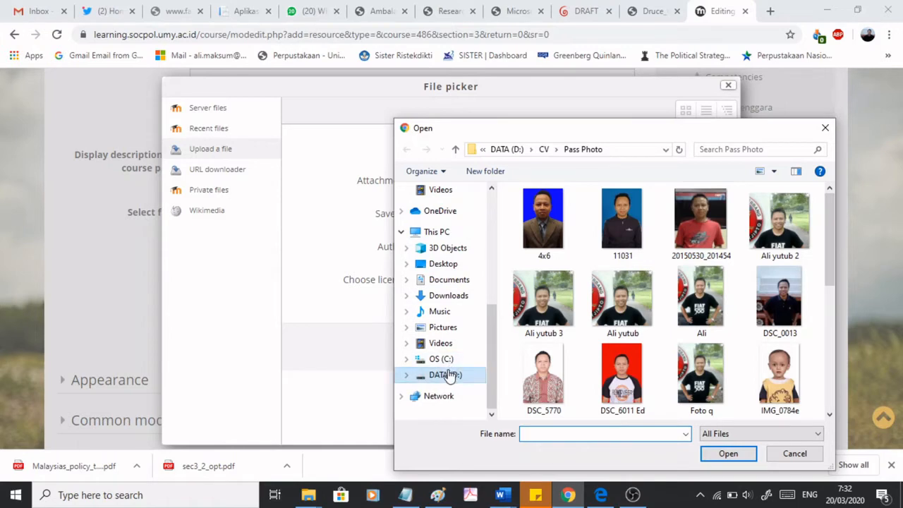
pyautogui.click(448, 375)
pyautogui.scroll(-1, 556, 297)
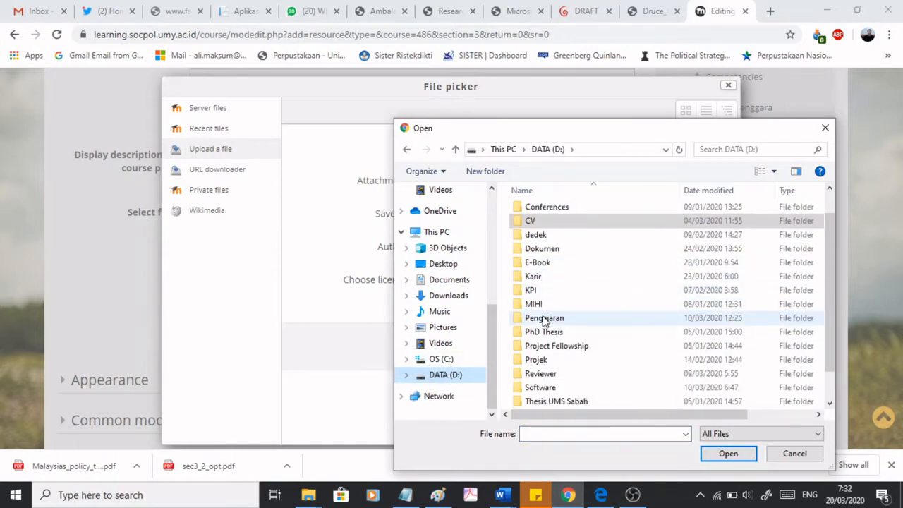
pyautogui.click(545, 319)
pyautogui.scroll(-13, 580, 270)
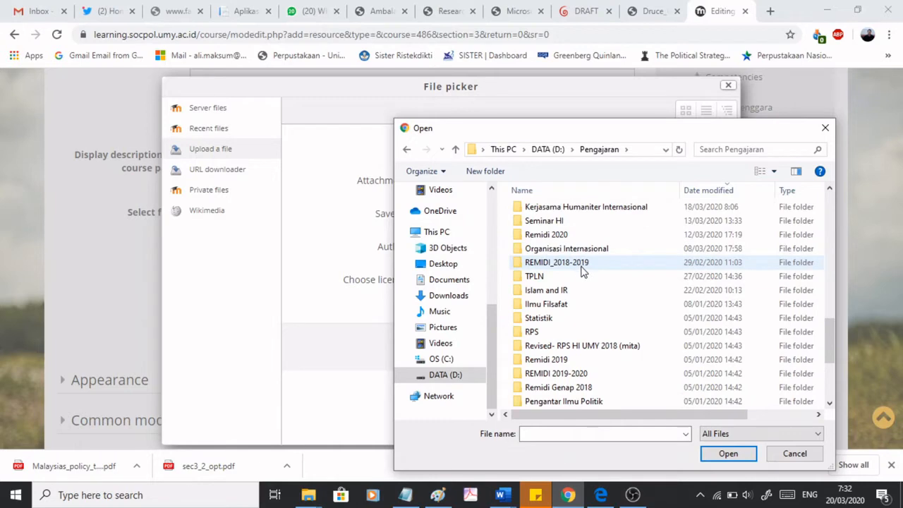
pyautogui.scroll(2, 582, 276)
pyautogui.doubleClick(583, 291)
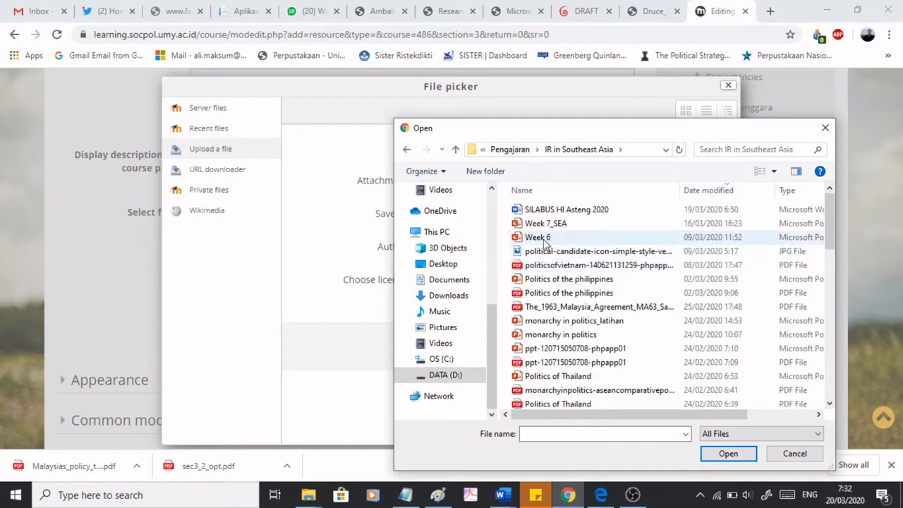
# - Upload the Week 6 presentation to the resource and save it, returning to the course
pyautogui.doubleClick(545, 243)
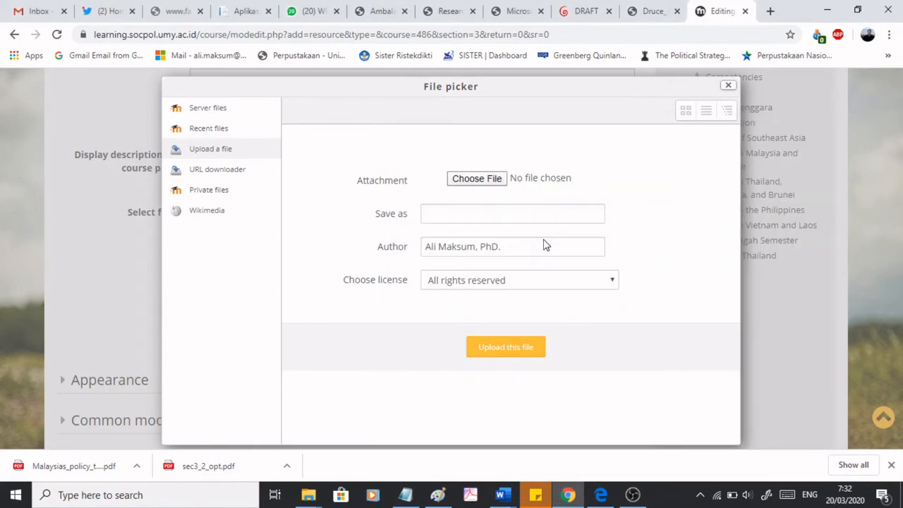
pyautogui.click(506, 347)
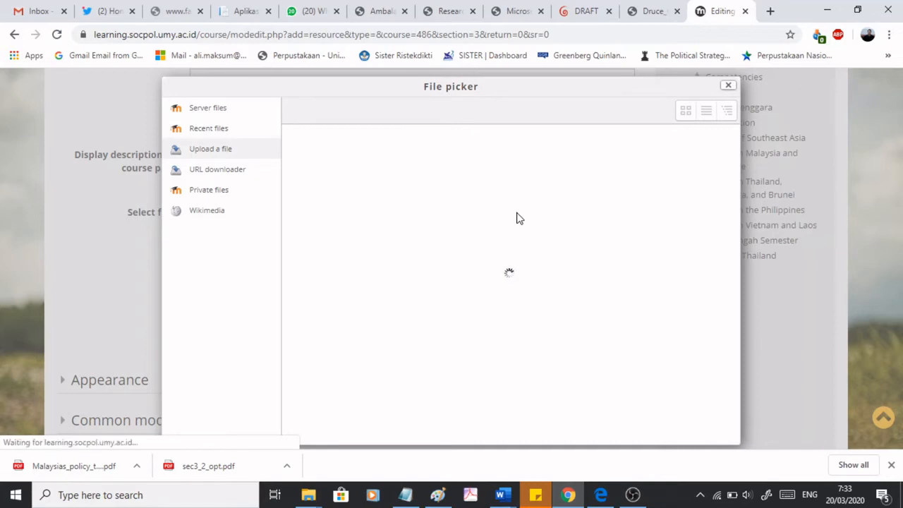
pyautogui.scroll(-7, 395, 275)
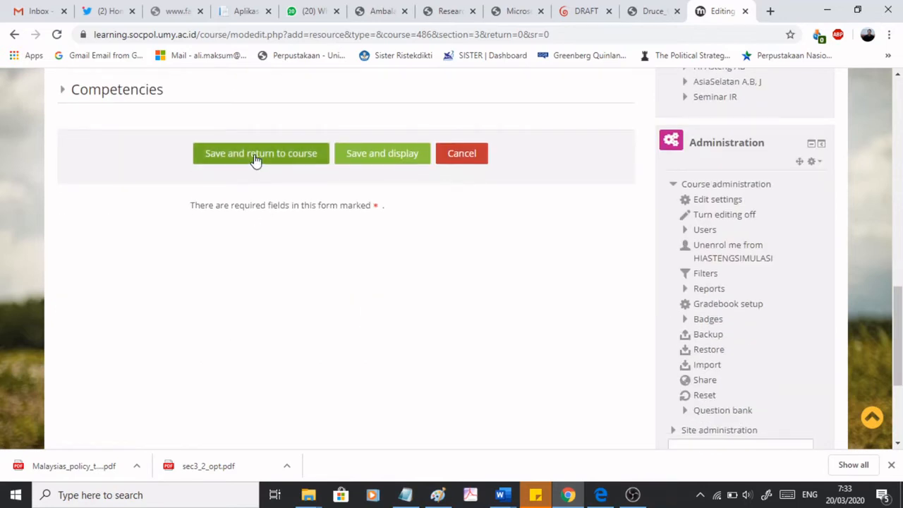
pyautogui.click(256, 158)
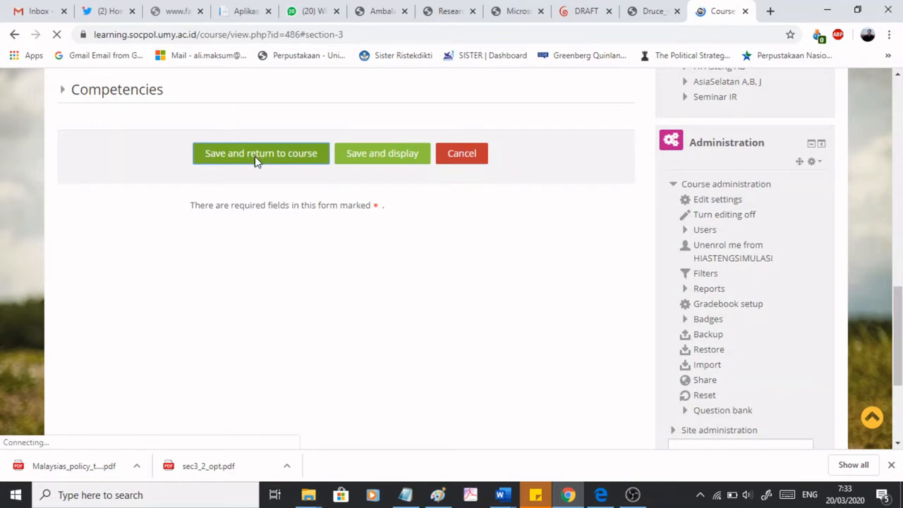
# - Start adding another File resource to the Politics in Malaysia and Singapore section, below Presentasi Minggu 2
pyautogui.scroll(-3, 275, 241)
pyautogui.scroll(4, 268, 242)
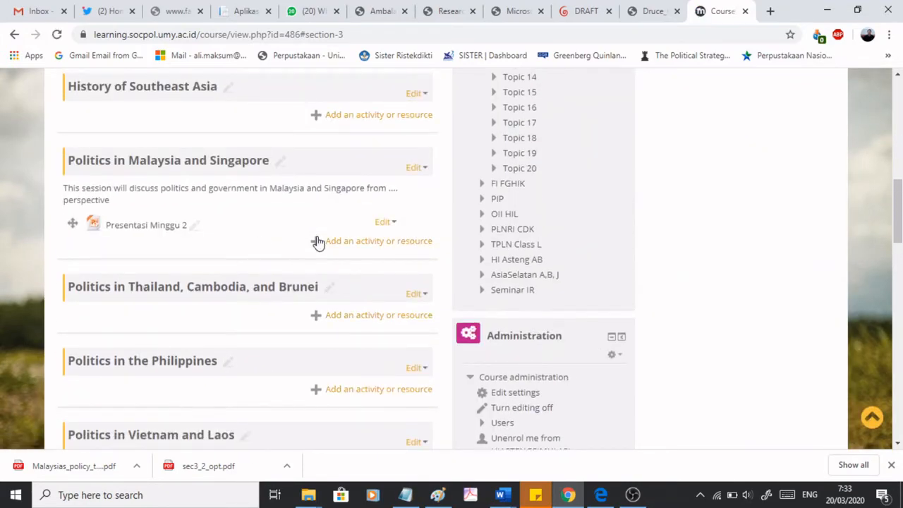
pyautogui.scroll(-1, 351, 244)
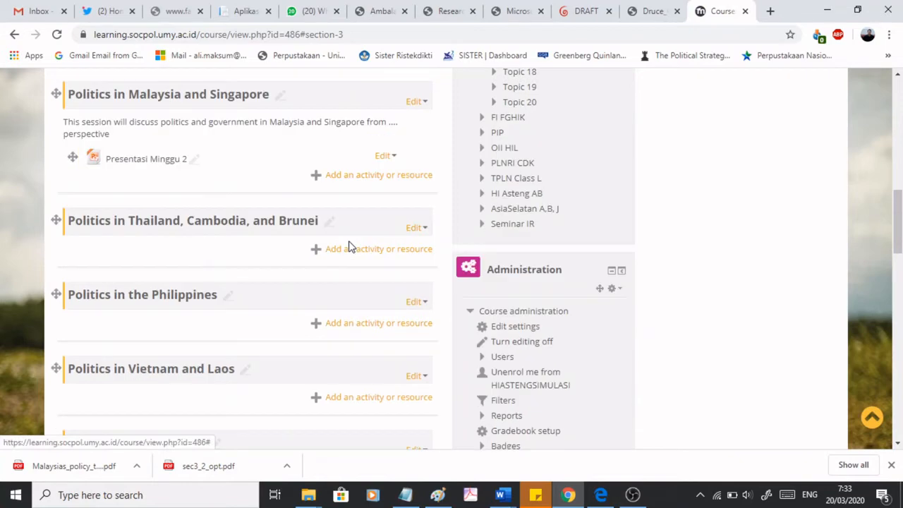
pyautogui.click(359, 181)
pyautogui.scroll(-3, 356, 225)
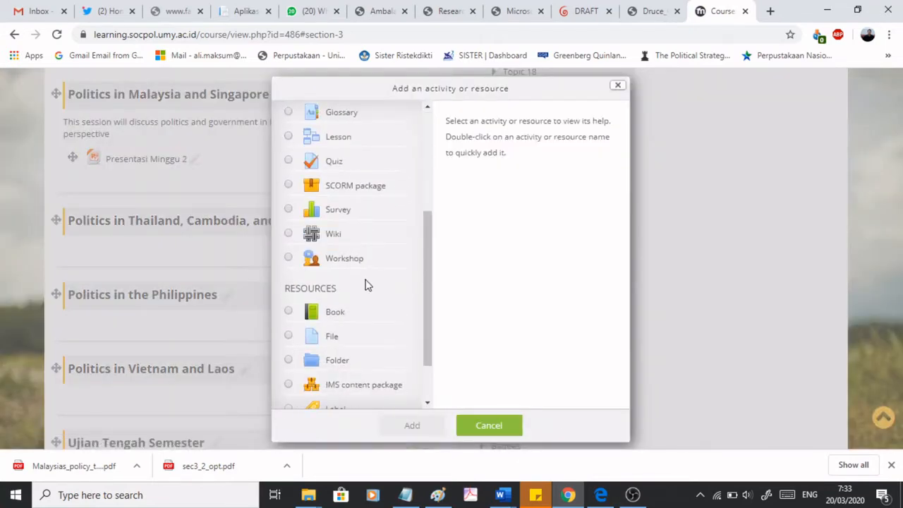
pyautogui.click(340, 336)
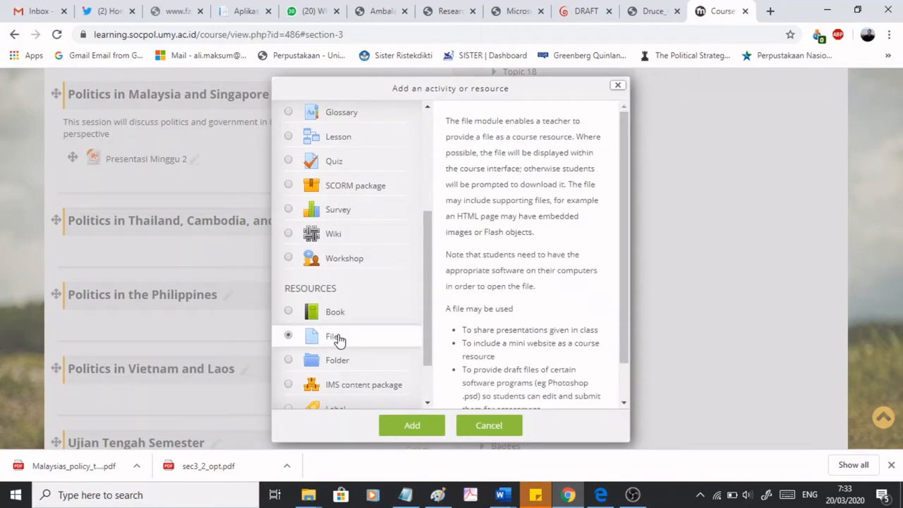
pyautogui.click(414, 426)
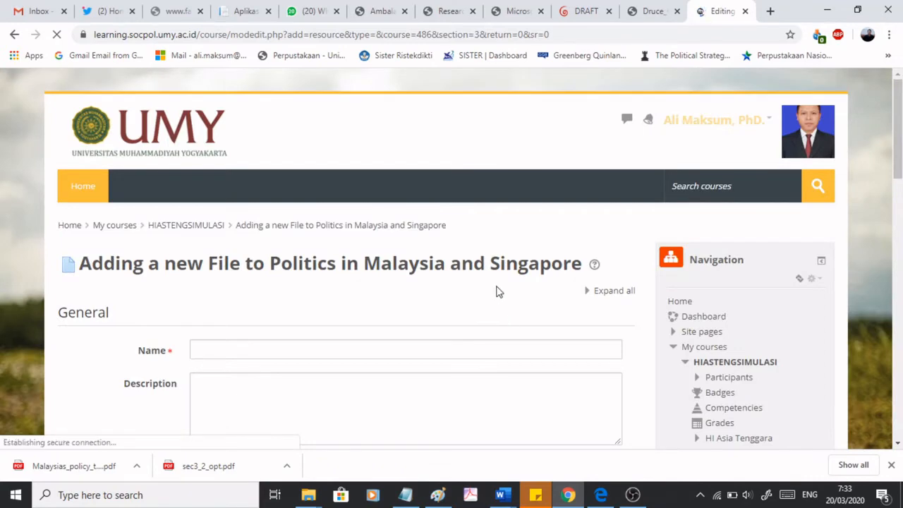
# - Name the second file resource "Referensi tentang HI Asia Tenggara", correcting the misspelled "Asai" and capitalizing "Tenggara"
pyautogui.scroll(-2, 427, 283)
pyautogui.click(430, 210)
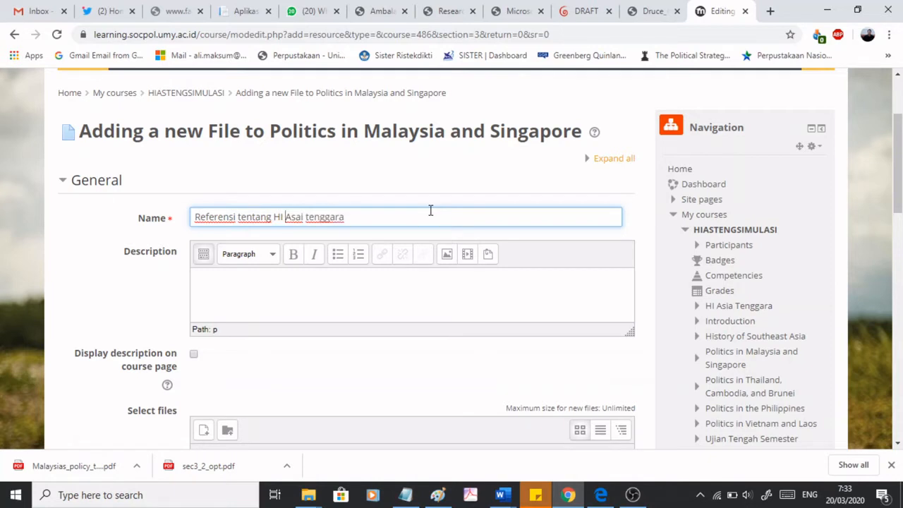
pyautogui.press('Delete')
pyautogui.press('Delete')
pyautogui.press('Delete')
pyautogui.press('Delete')
pyautogui.press('Delete')
pyautogui.write('Asia')
pyautogui.press('Delete')
pyautogui.write('T')
# - Start uploading a file to the reference resource and open the bahan asteng folder inside IR in Southeast Asia
pyautogui.scroll(-4, 439, 309)
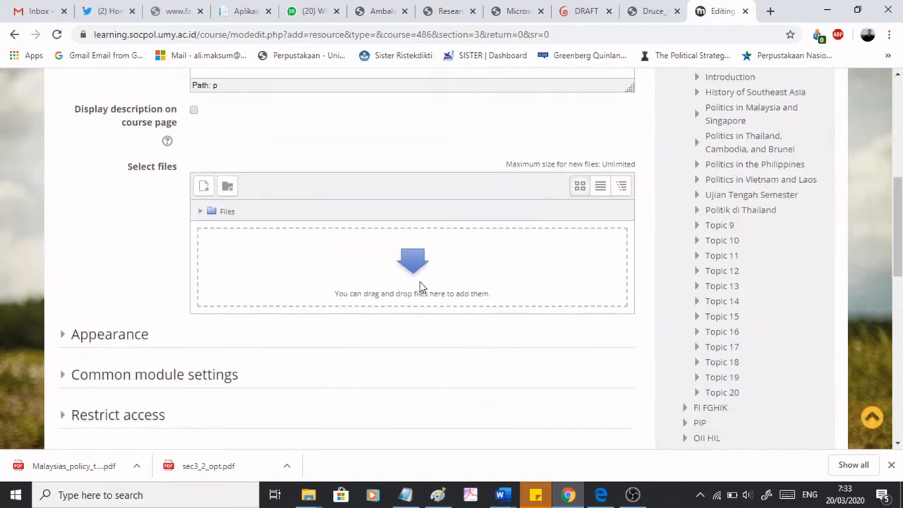
pyautogui.click(413, 243)
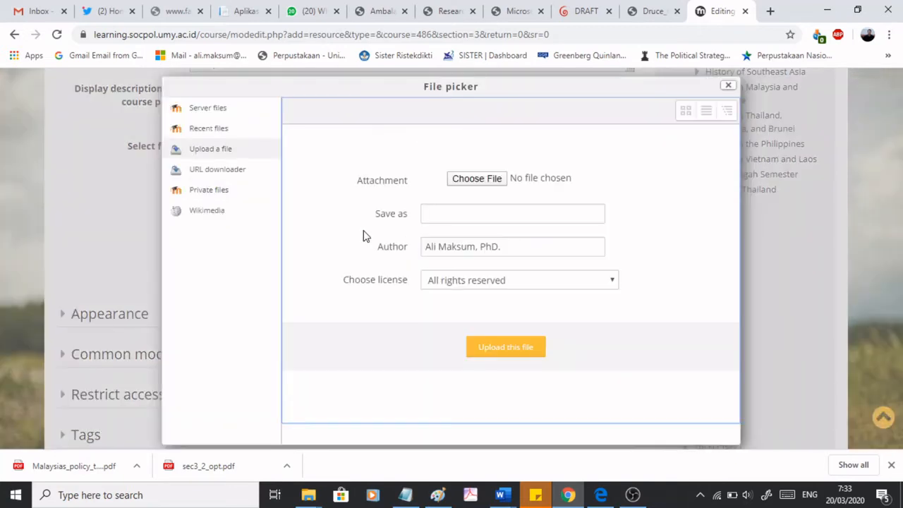
pyautogui.click(478, 179)
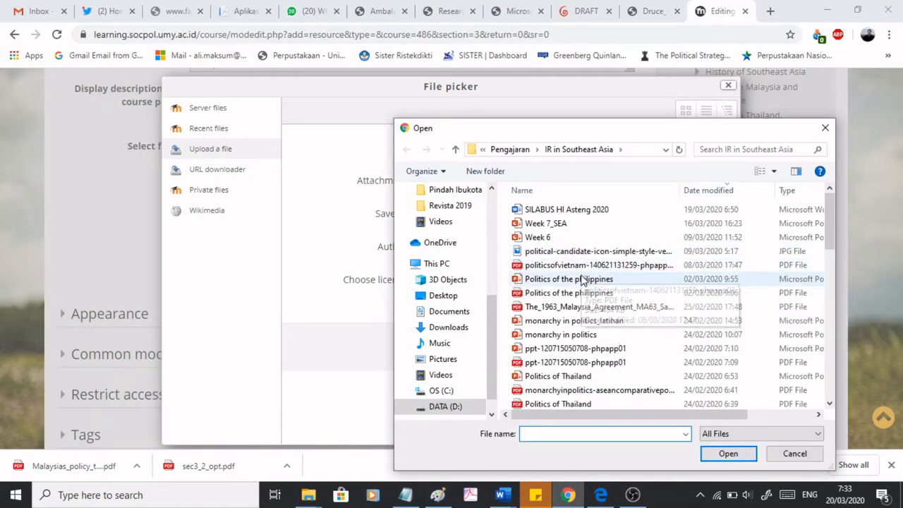
pyautogui.scroll(-3, 583, 275)
pyautogui.scroll(-7, 583, 279)
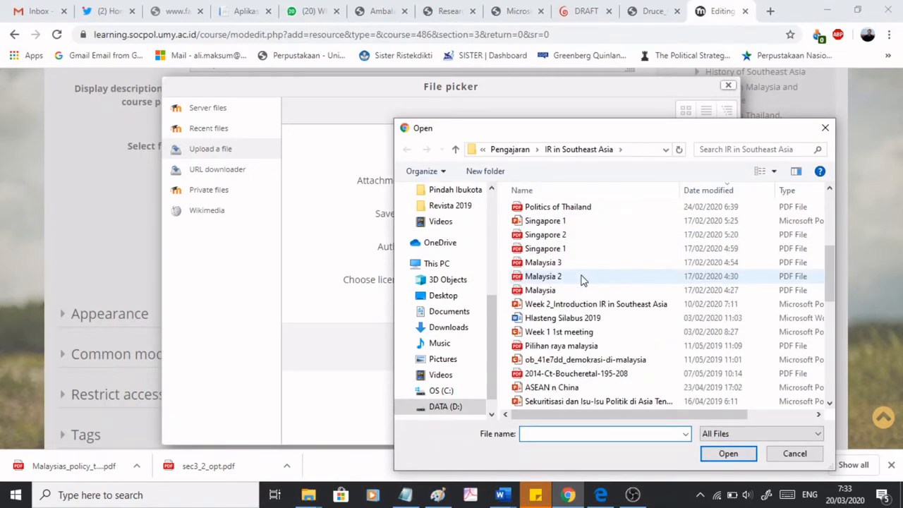
pyautogui.scroll(-4, 583, 280)
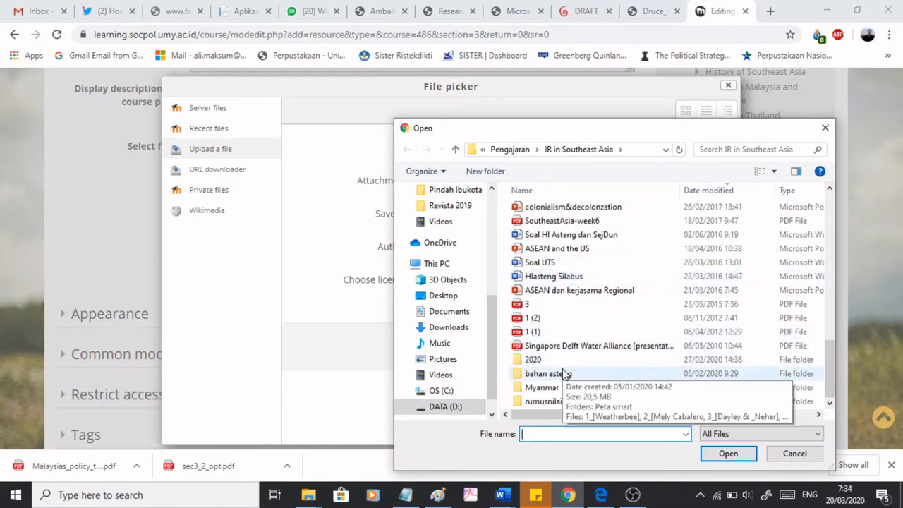
pyautogui.doubleClick(564, 377)
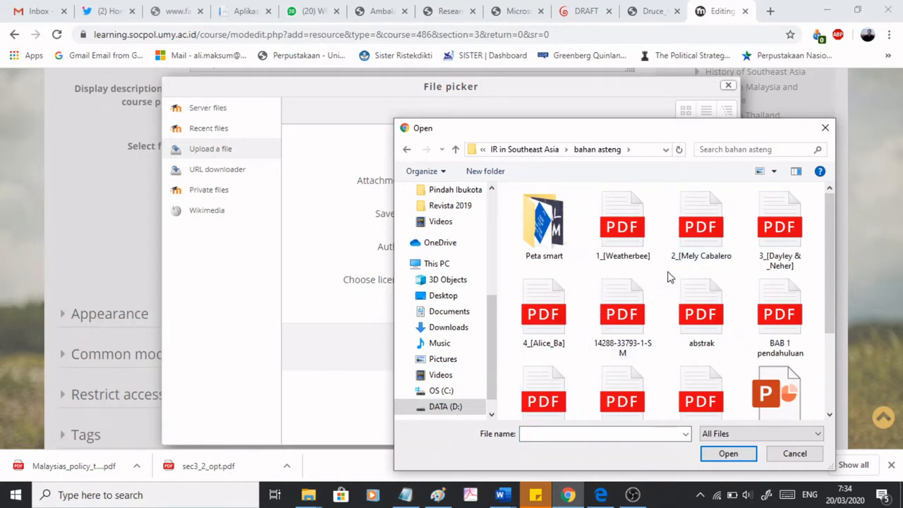
pyautogui.scroll(-1, 669, 278)
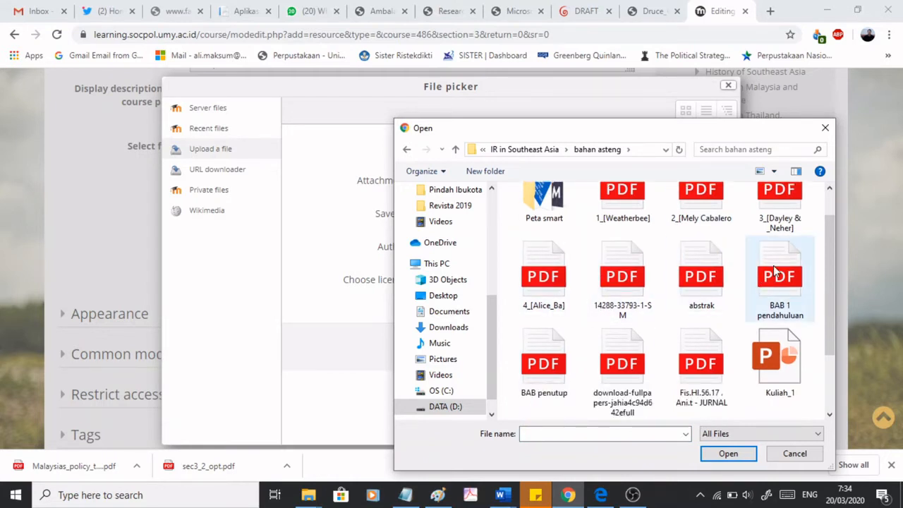
pyautogui.doubleClick(626, 279)
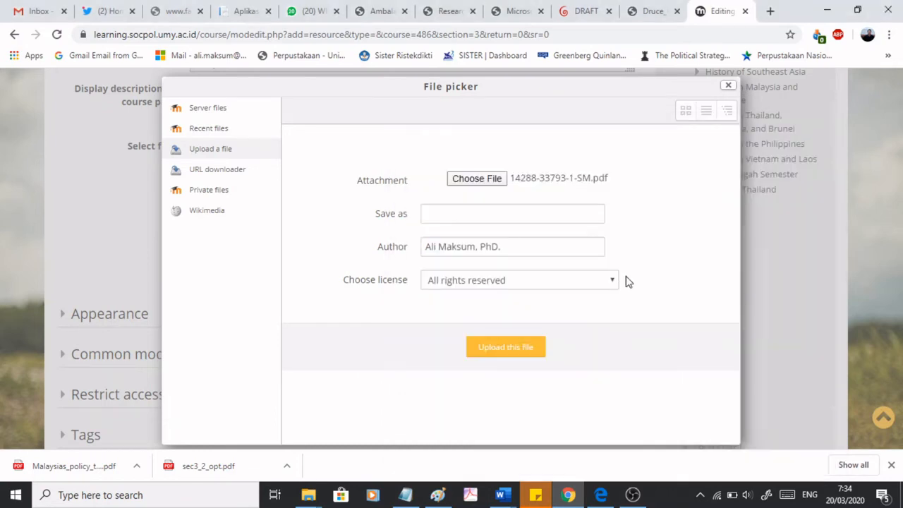
pyautogui.click(513, 352)
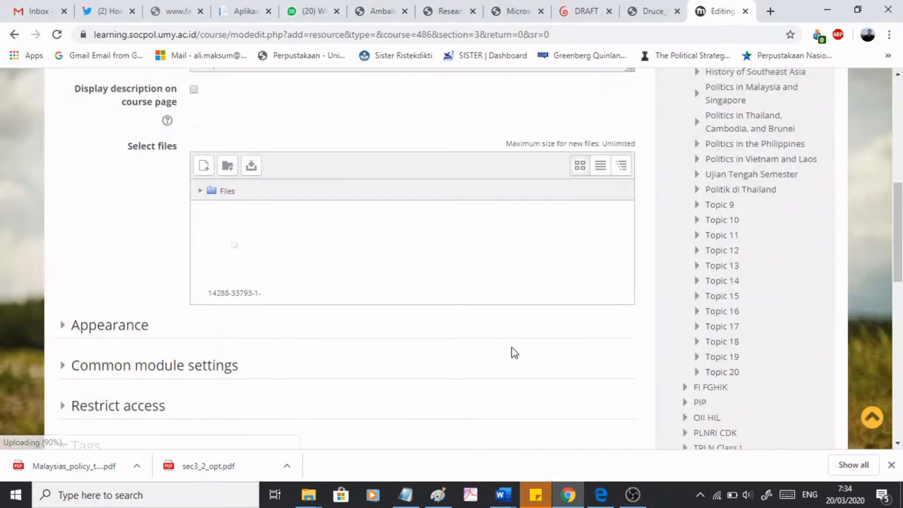
pyautogui.scroll(-4, 466, 242)
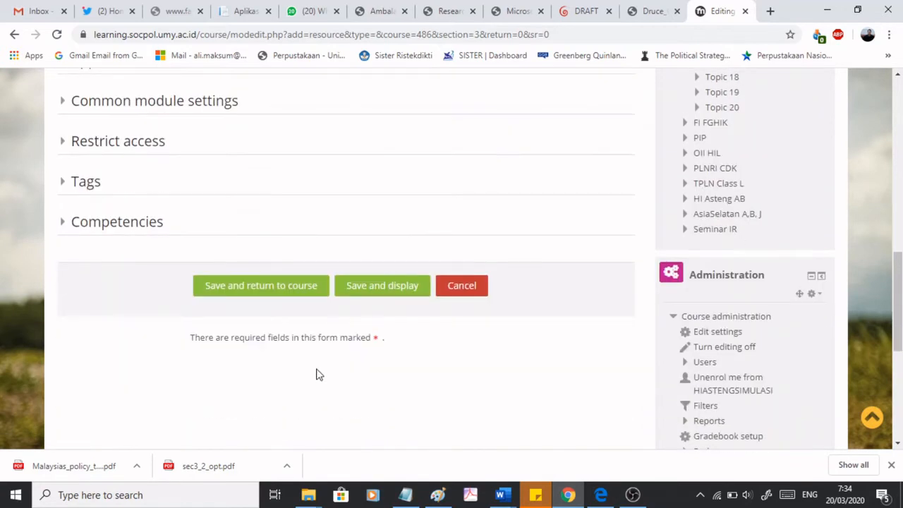
# - Save the reference file resource and return to the course page at the Politics in Malaysia and Singapore section
pyautogui.click(270, 287)
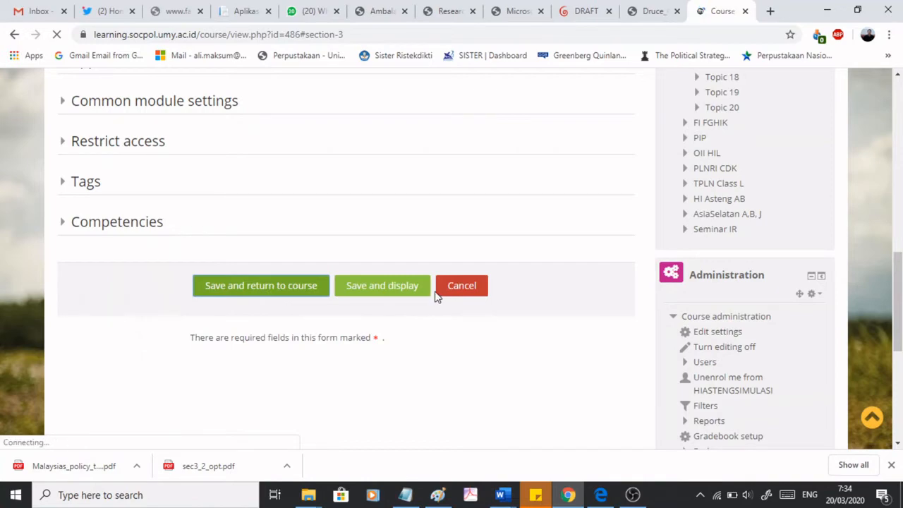
pyautogui.scroll(-2, 307, 261)
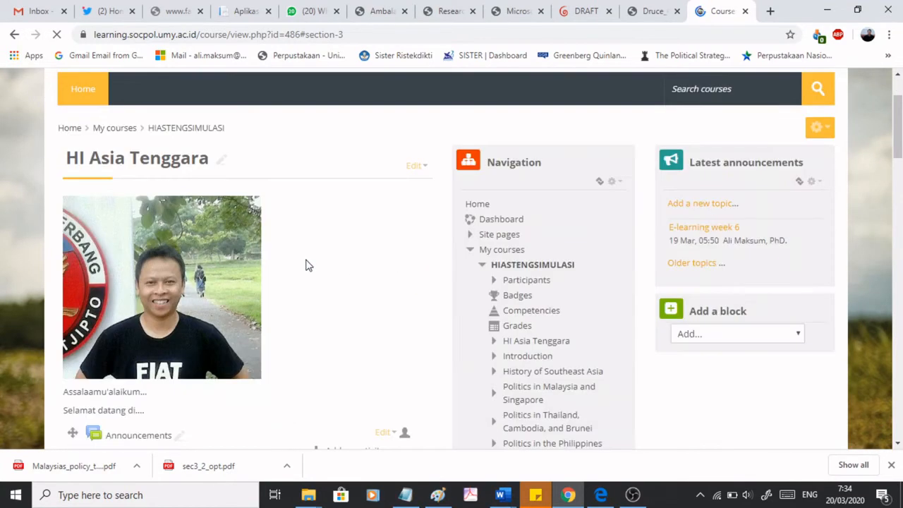
pyautogui.scroll(-2, 307, 261)
pyautogui.scroll(1, 306, 261)
pyautogui.scroll(2, 304, 260)
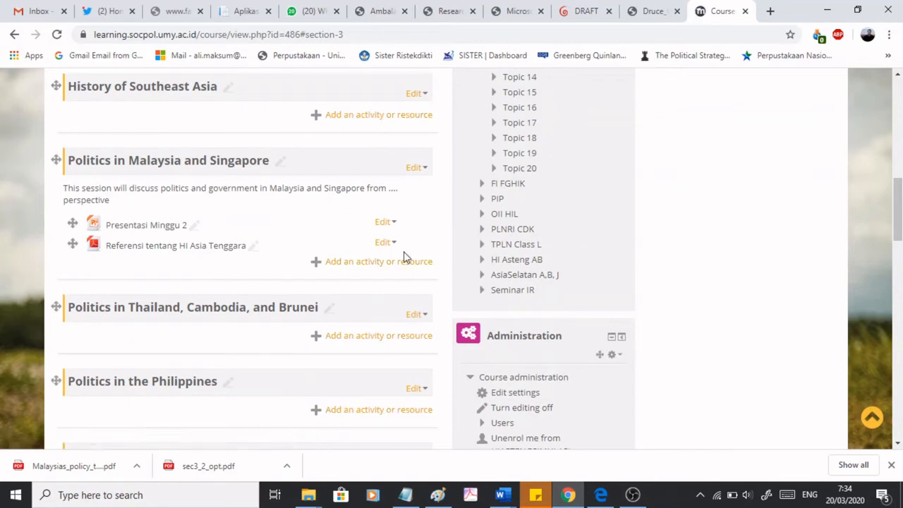
# - Add an Assignment activity to the Politics in Malaysia and Singapore section and name it "Tugas 1"
pyautogui.scroll(-1, 392, 258)
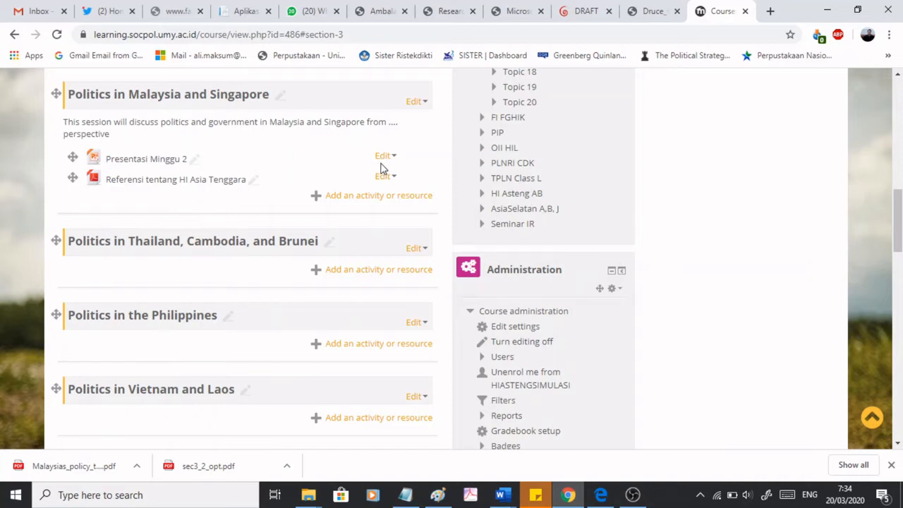
pyautogui.click(348, 202)
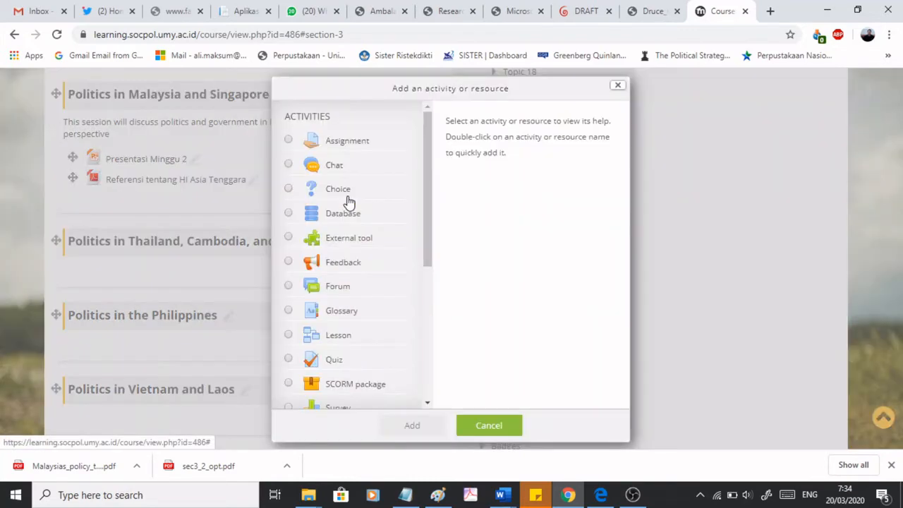
pyautogui.click(360, 144)
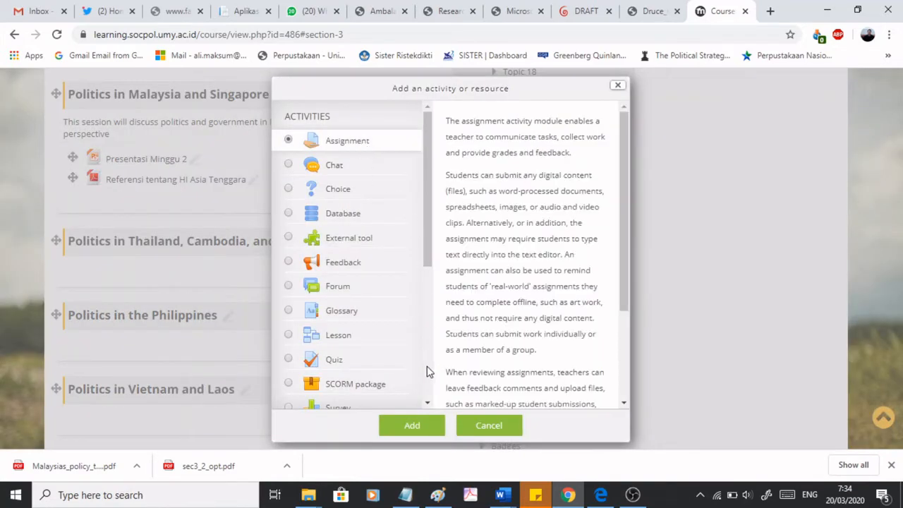
pyautogui.click(411, 429)
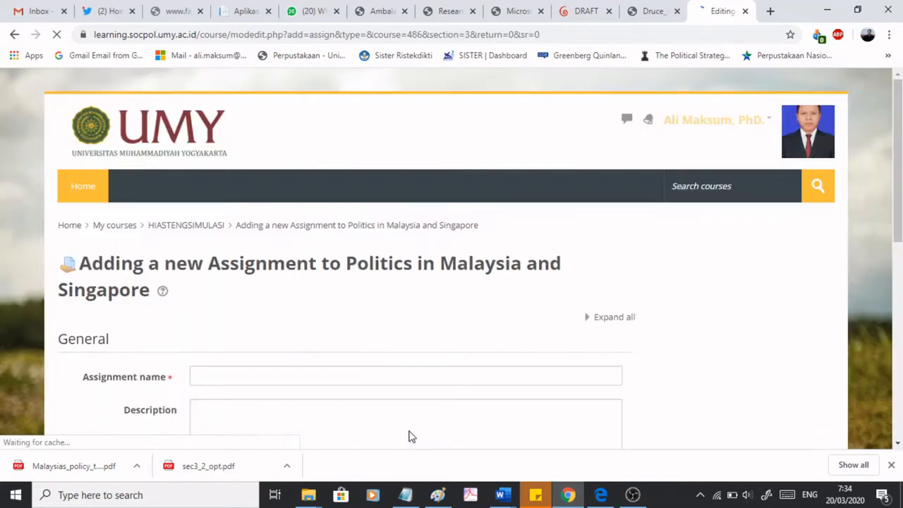
pyautogui.scroll(-2, 357, 286)
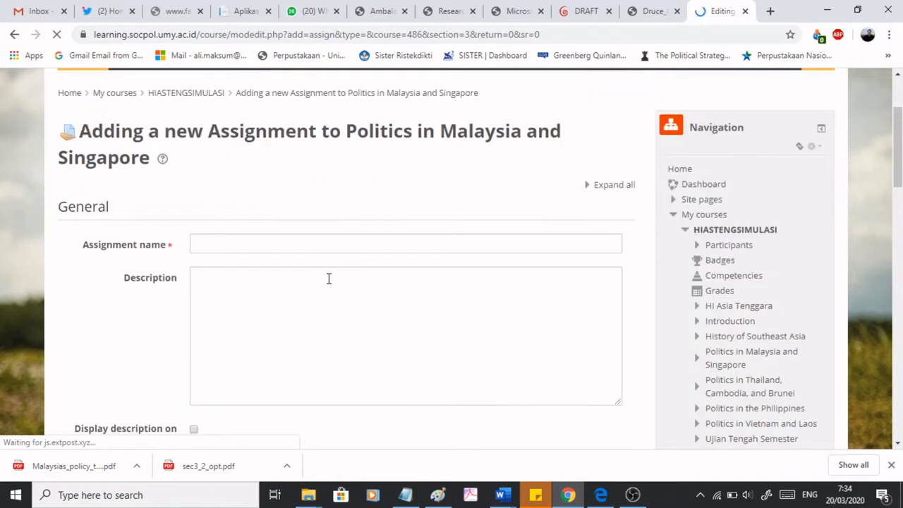
pyautogui.click(334, 247)
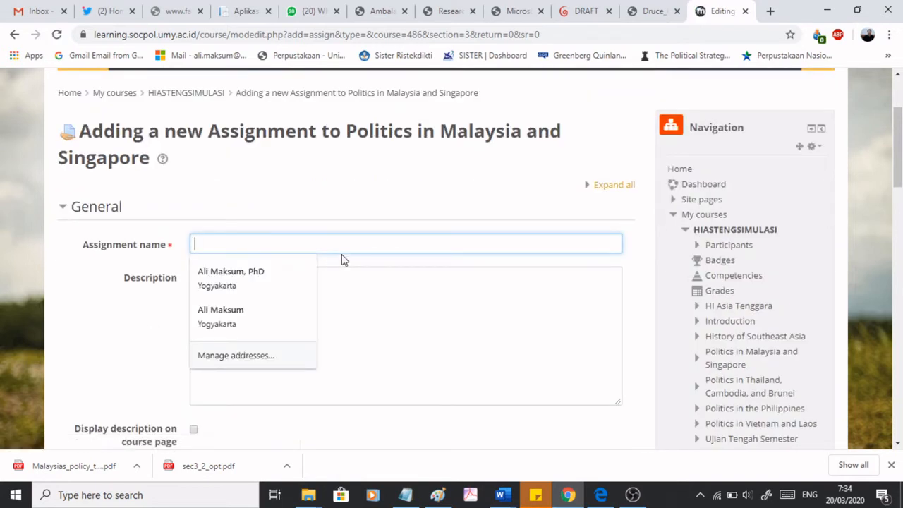
pyautogui.write('Tugas 1')
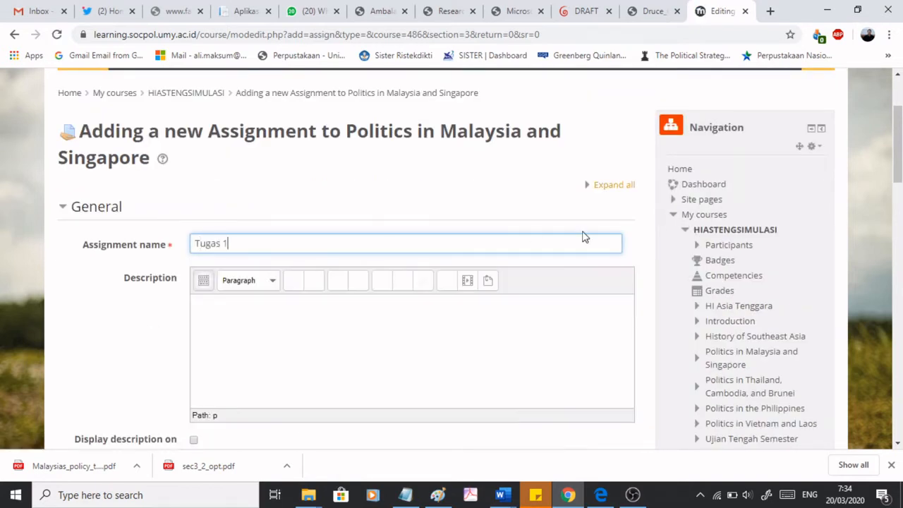
# - Write "Jawablah pertanyaan berikut:-" in the assignment description, followed on a new line by "1. Kapan ASEAN berdiri?"
pyautogui.scroll(-2, 347, 275)
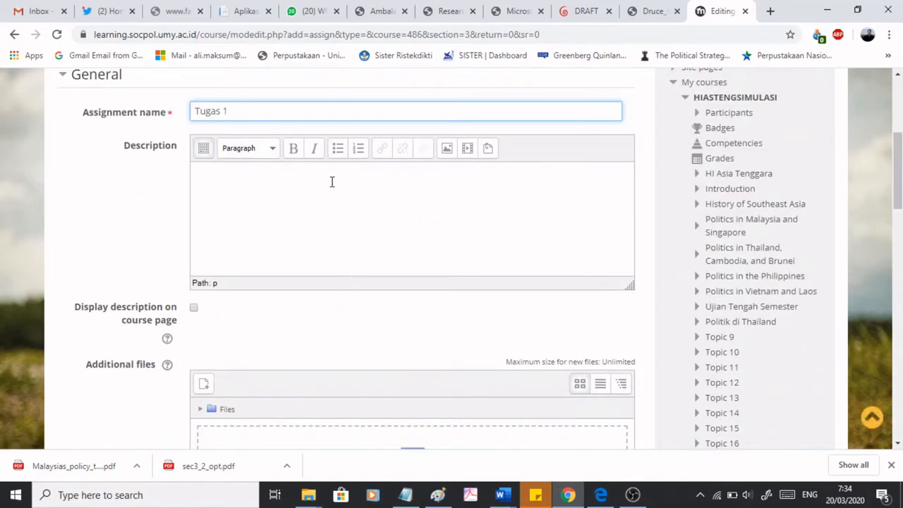
pyautogui.click(331, 182)
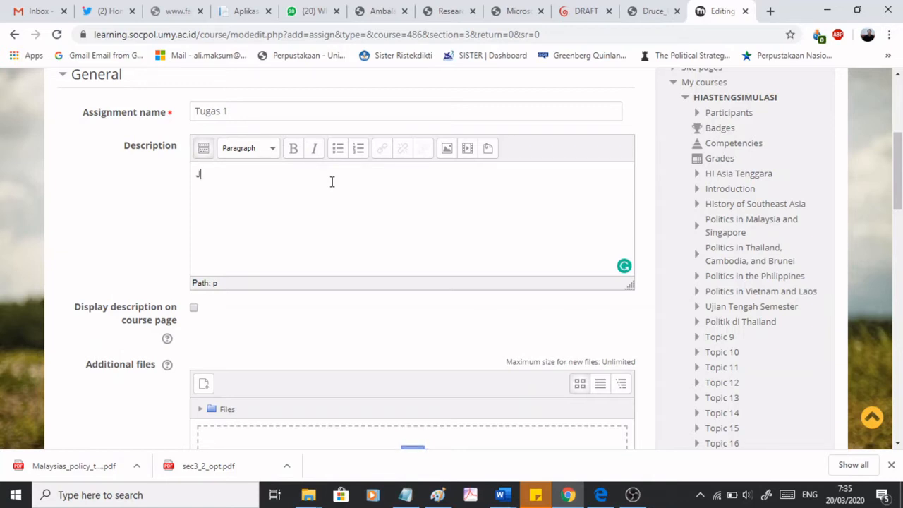
pyautogui.write('awablah pertanyaan berikut : ')
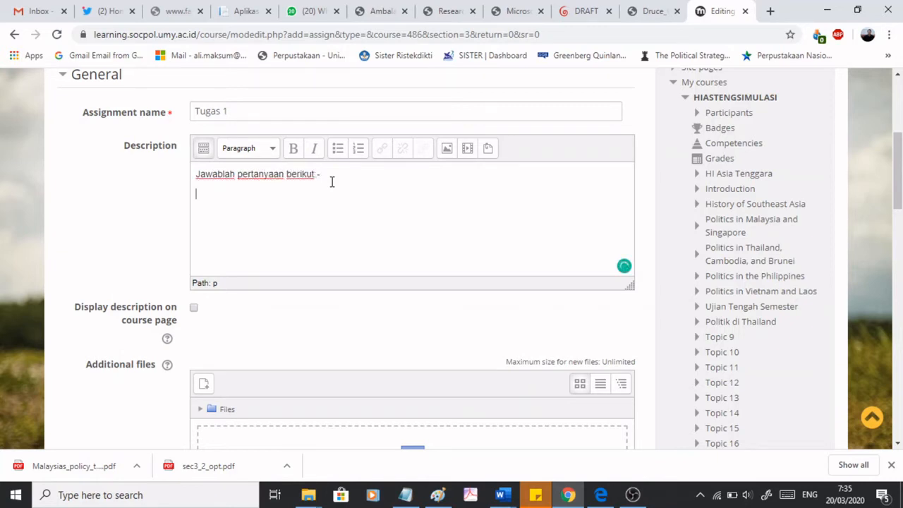
pyautogui.write('1. Kapan ASEAN berd')
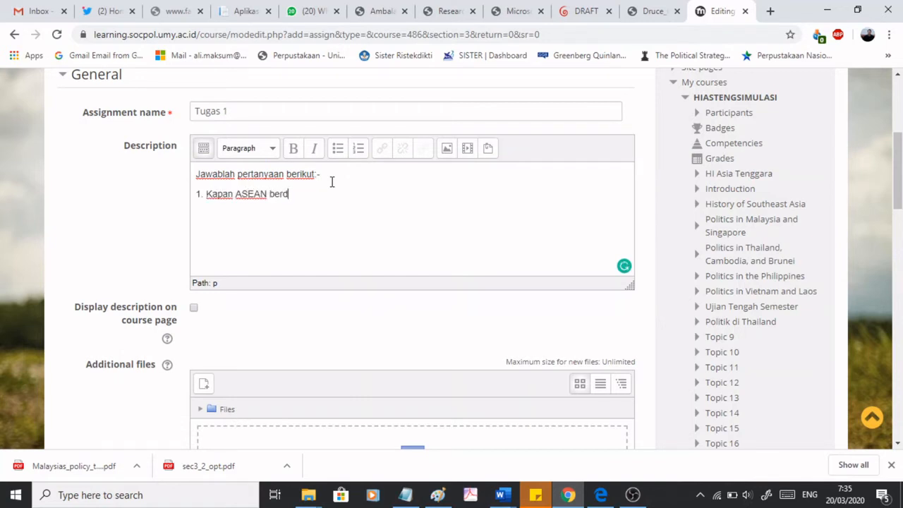
pyautogui.write('iri?')
pyautogui.press('Return')
# - Turn the ASEAN question line into a numbered list item and delete its manually entered "1."
pyautogui.click(358, 148)
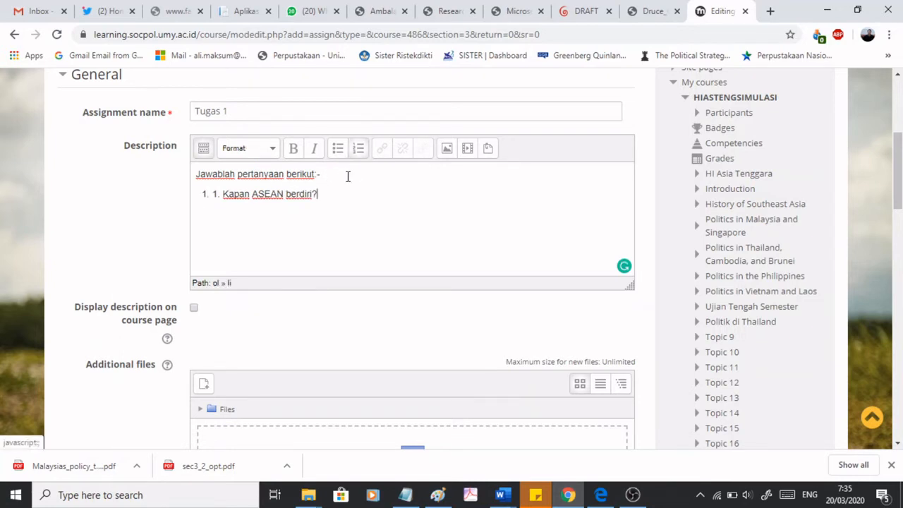
pyautogui.click(226, 197)
pyautogui.press('BackSpace')
pyautogui.press('BackSpace')
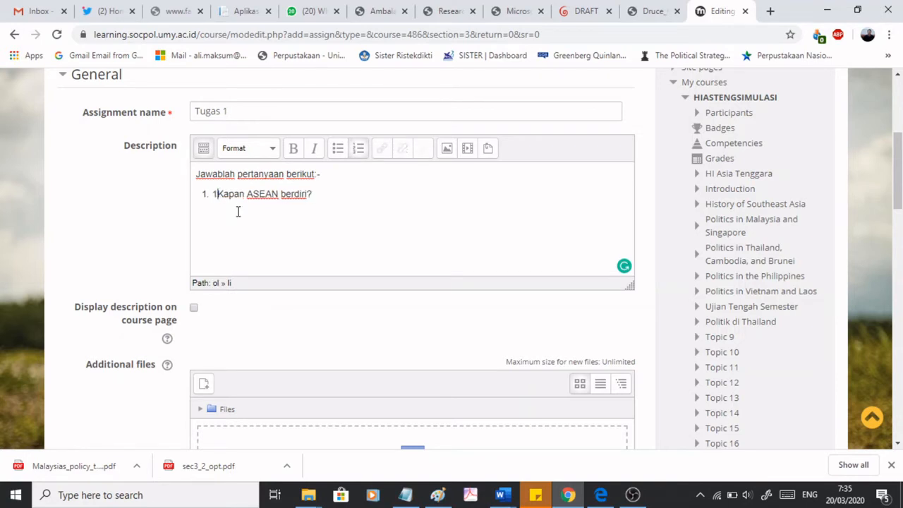
pyautogui.press('BackSpace')
# - Add "Siapakah pendiri ASEAN?" as the second item of the numbered list
pyautogui.press('End')
pyautogui.press('Return')
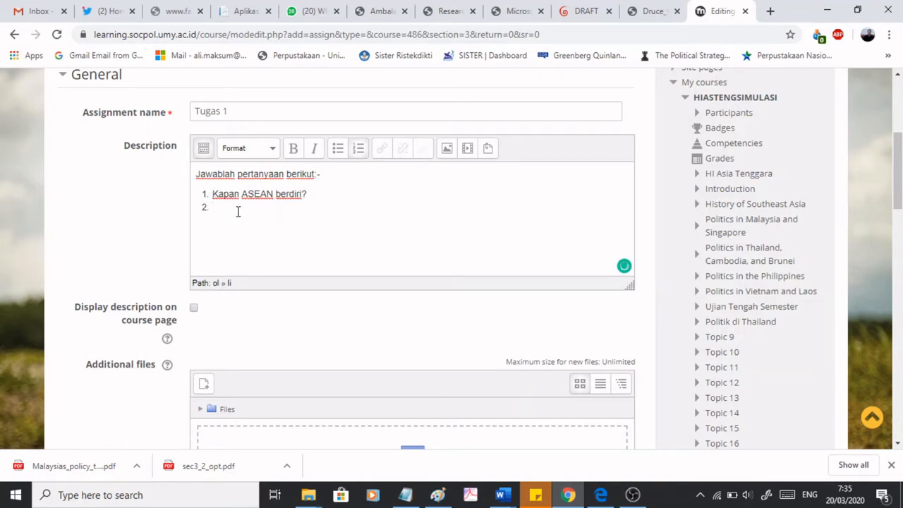
pyautogui.write('Siapakah pendiri ASEAN?')
pyautogui.press('Return')
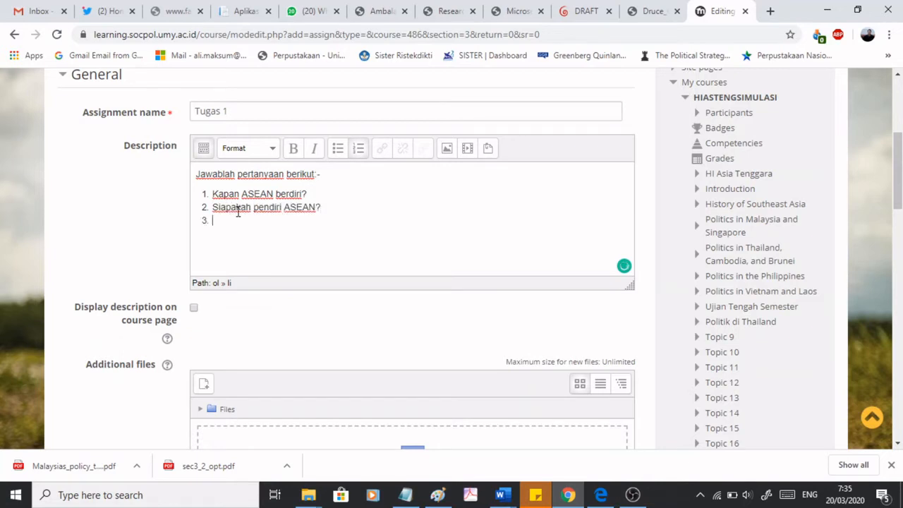
# - End the numbered list and write the instruction "Jawablah pada kolom jawaban di sistem online ini." below it
pyautogui.press('Return')
pyautogui.press('Return')
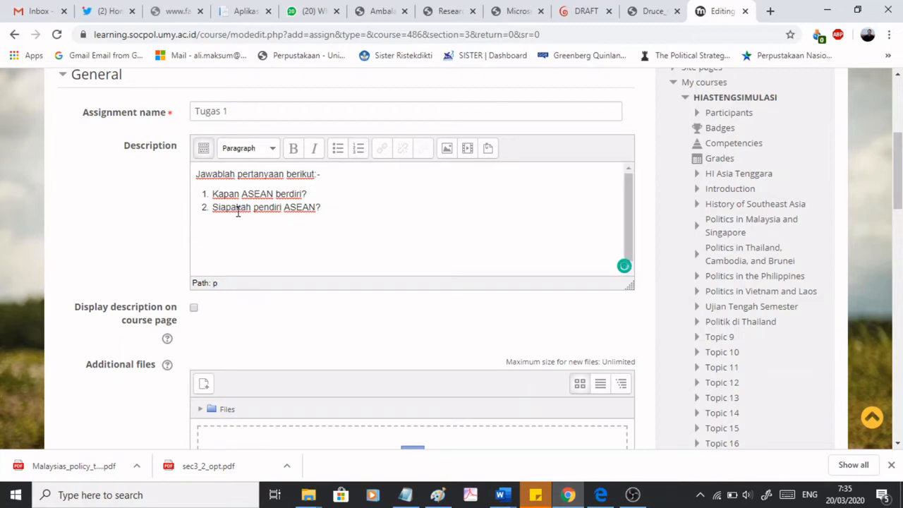
pyautogui.write('Jawablah pada k')
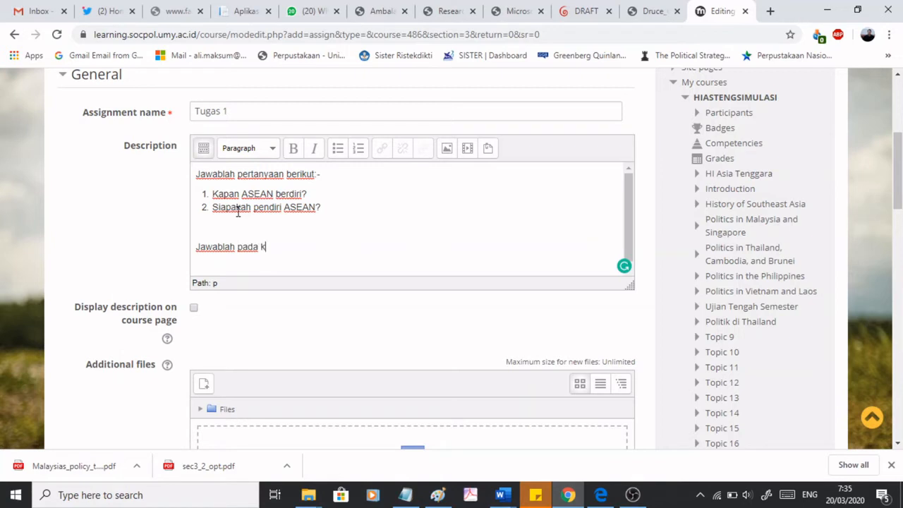
pyautogui.write('olom jawaban di sis')
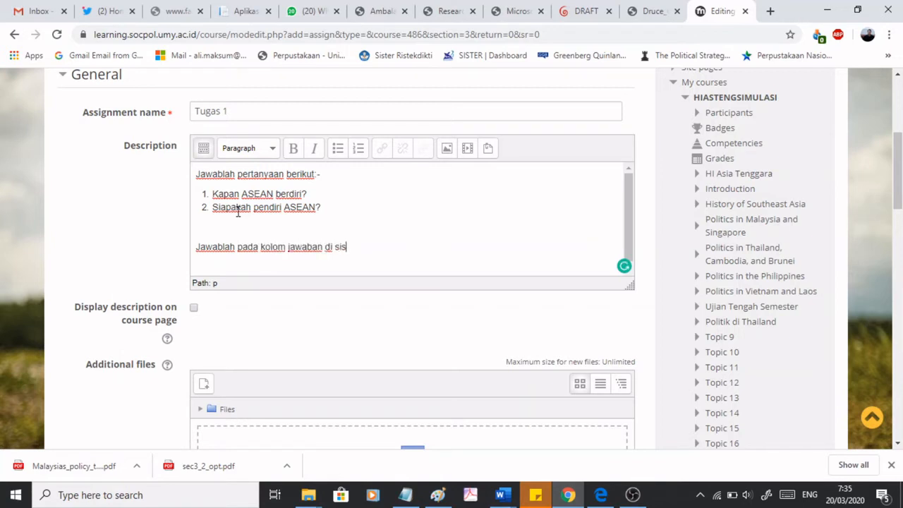
pyautogui.write('tem online ini.')
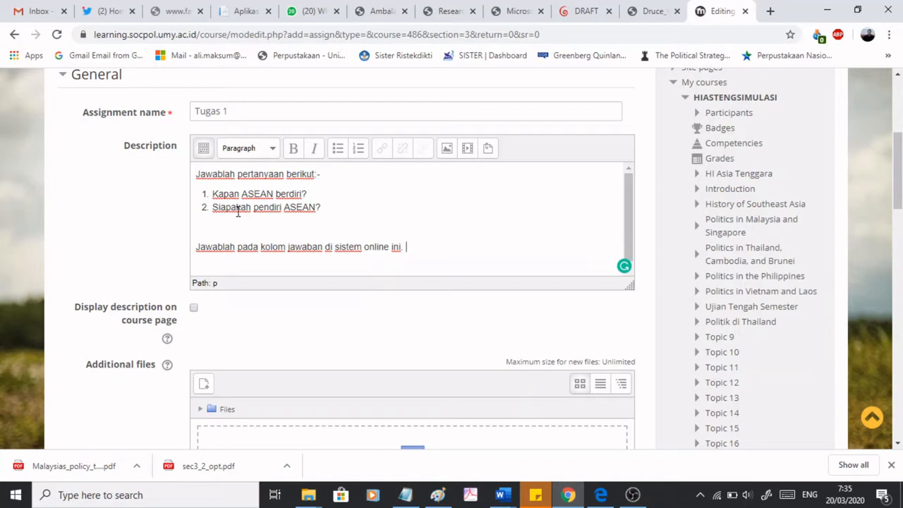
# - Continue the instruction with "Jawaban dikumpulkan di loker dosen pada tanggal 21 Maret 2020."
pyautogui.write('Jawaban dikum')
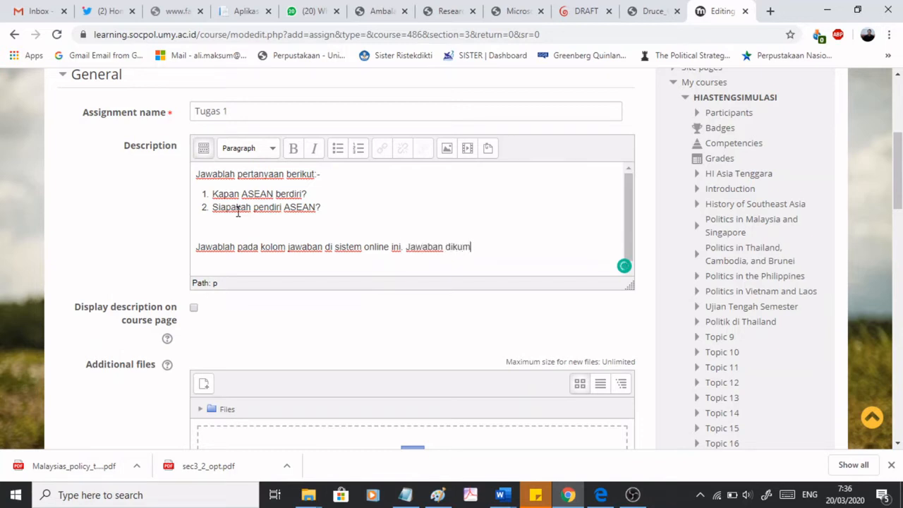
pyautogui.write('pulkan di loker')
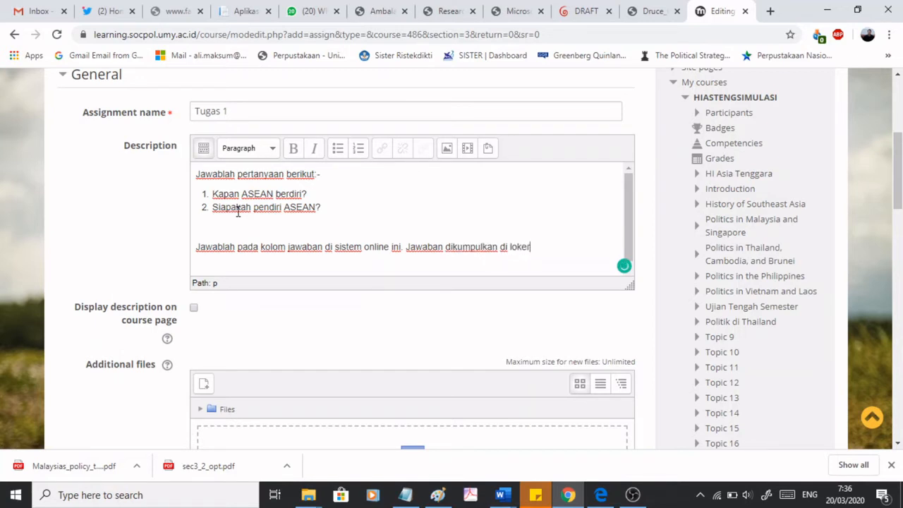
pyautogui.write(' dos')
pyautogui.press('BackSpace')
pyautogui.write('osen pada tan')
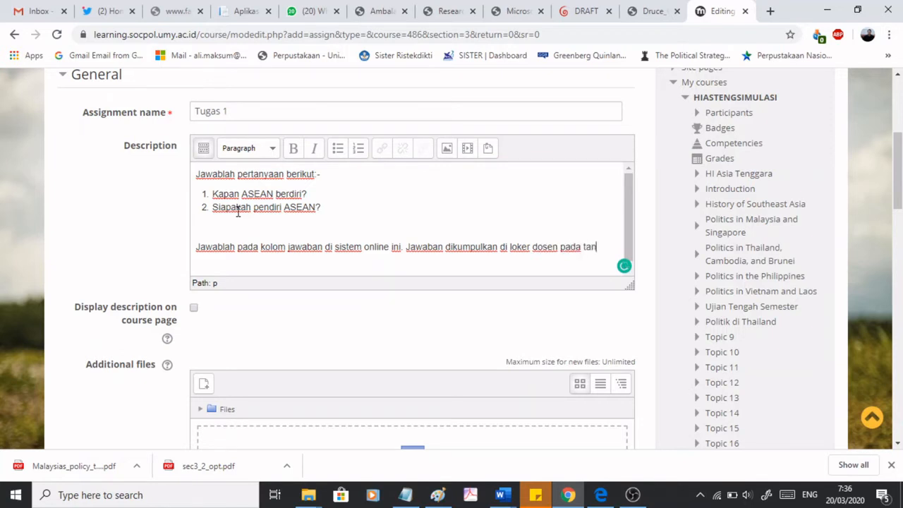
pyautogui.write('ggal 21 Maret 20')
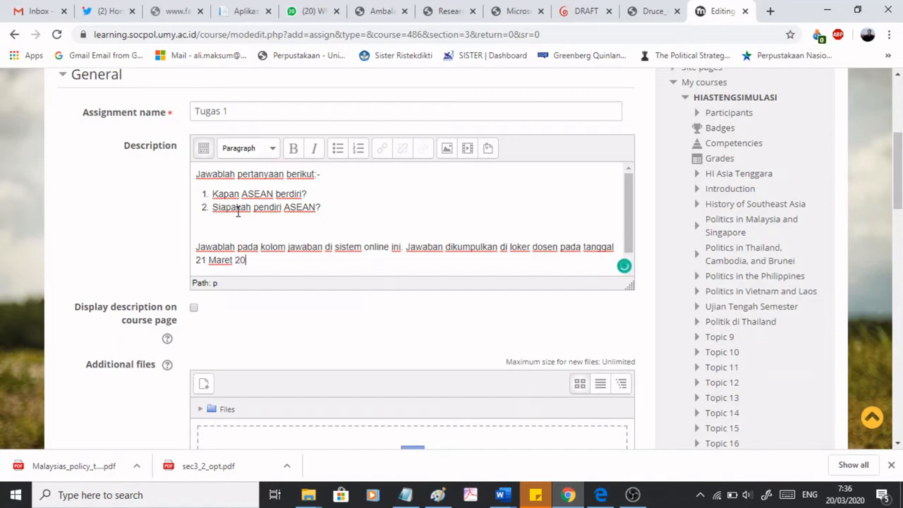
pyautogui.write('20.')
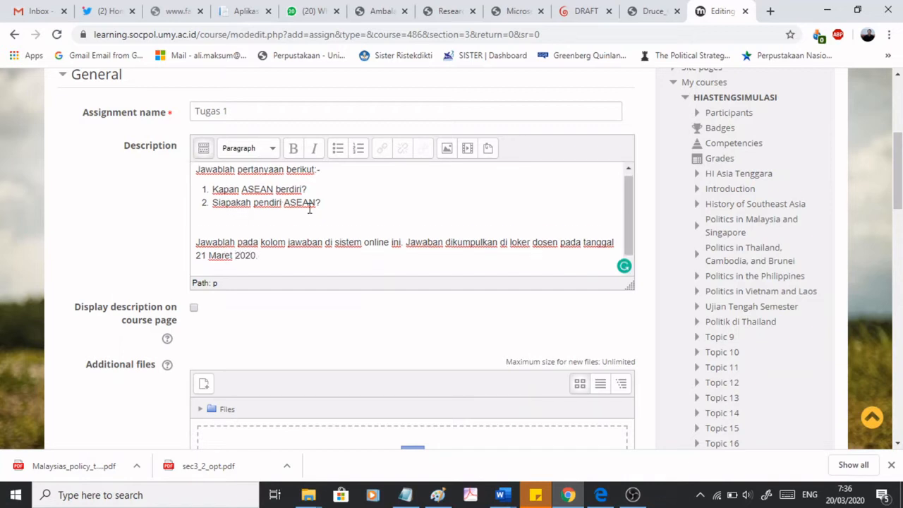
# - Enable displaying the description on the course page and set the assignment's due date to 21 March 2020
pyautogui.scroll(-1, 308, 205)
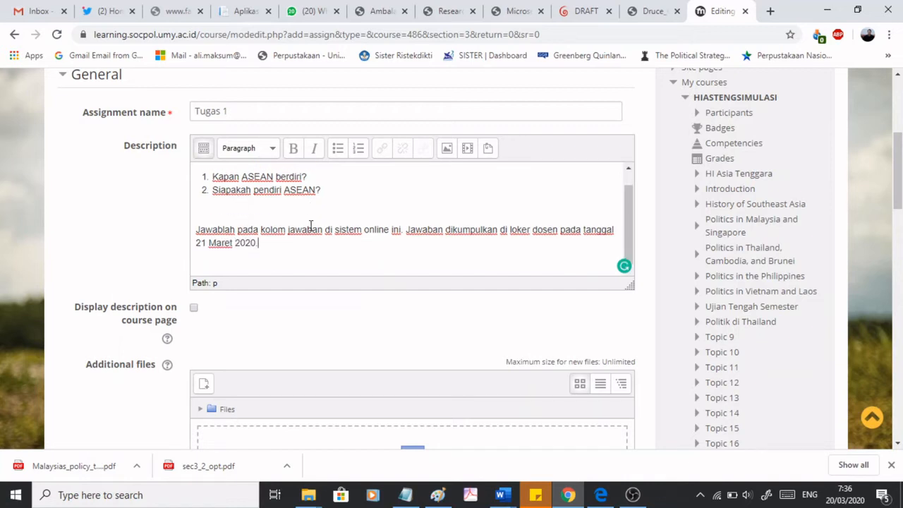
pyautogui.click(194, 311)
pyautogui.scroll(-6, 328, 294)
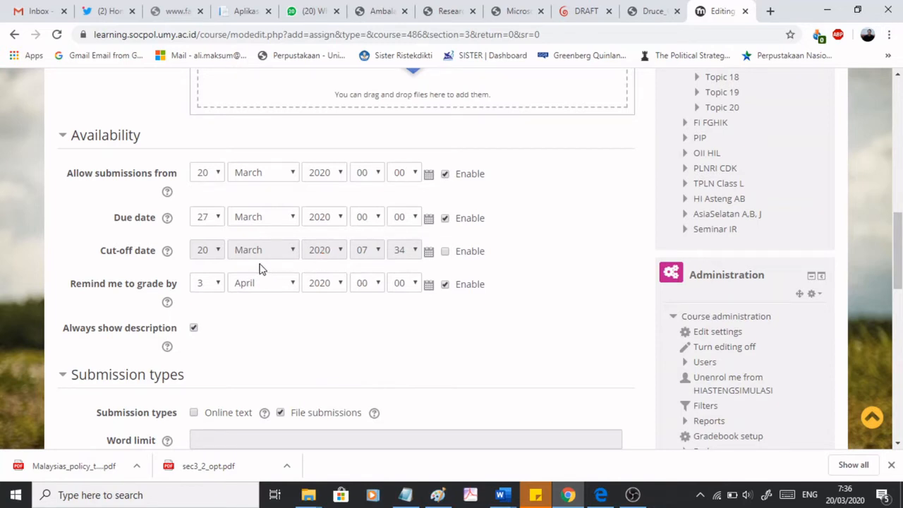
pyautogui.click(217, 221)
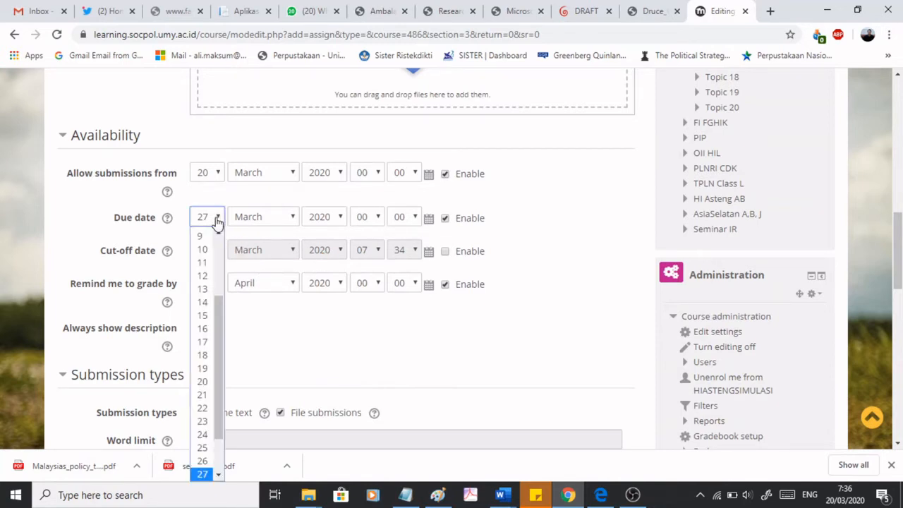
pyautogui.click(205, 401)
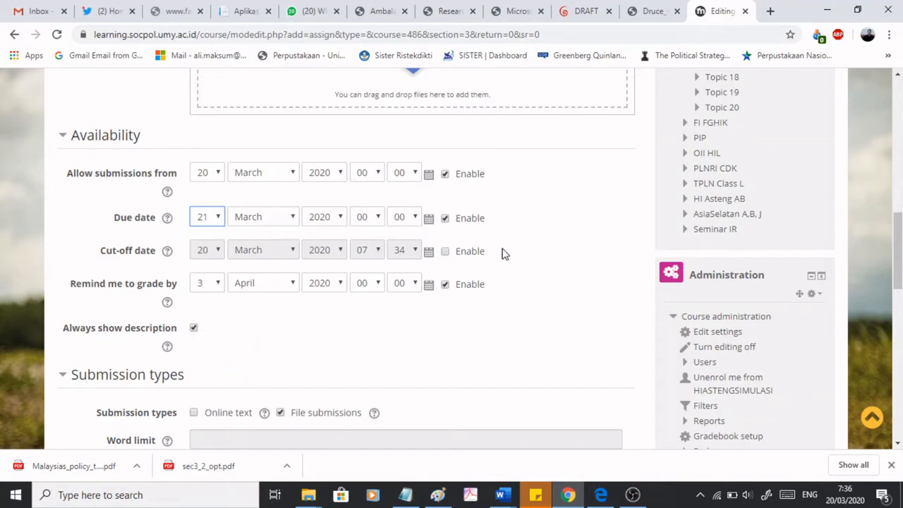
# - Set the submission type to Online text only, with File submissions disabled
pyautogui.scroll(-4, 502, 254)
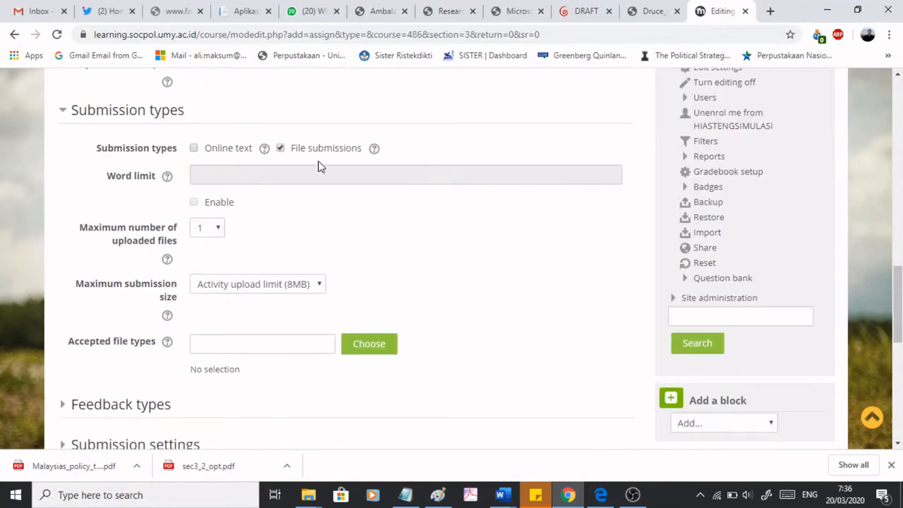
pyautogui.click(195, 149)
pyautogui.click(194, 150)
pyautogui.click(194, 149)
pyautogui.click(281, 149)
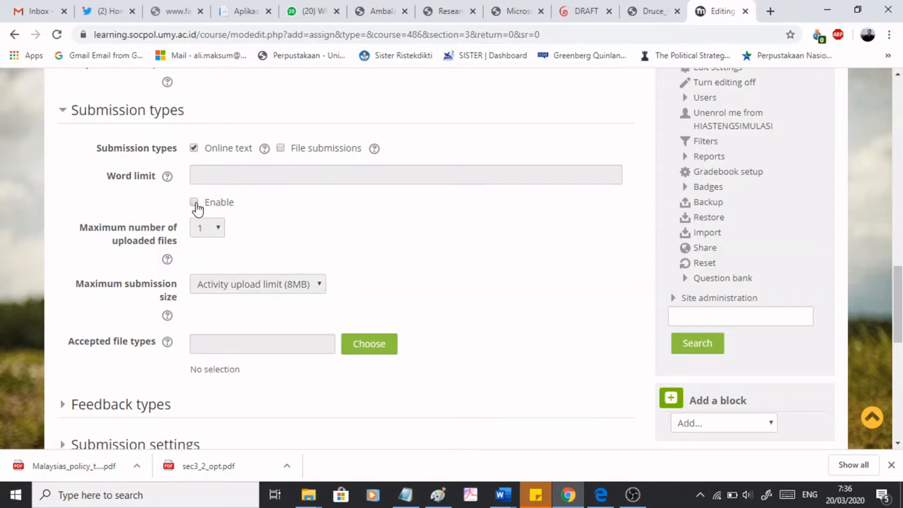
# - Enable the word limit for online text submissions and set it to 2000
pyautogui.click(194, 203)
pyautogui.click(211, 174)
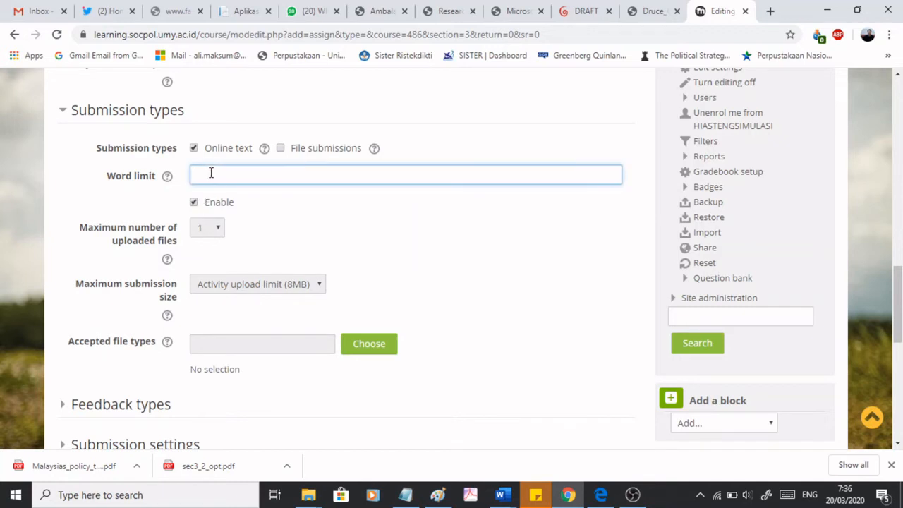
pyautogui.write('2000')
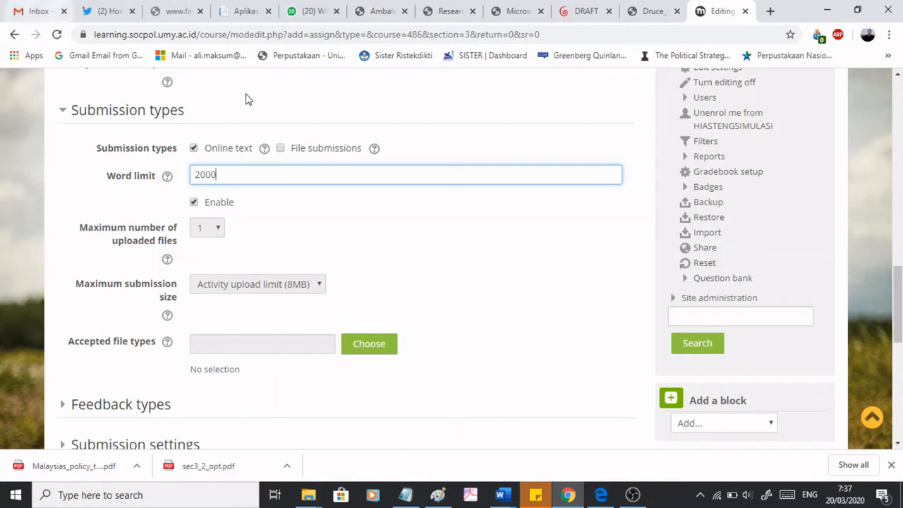
# - Restrict access to the assignment with a date condition from 20 March 2020, 00:00
pyautogui.click(303, 196)
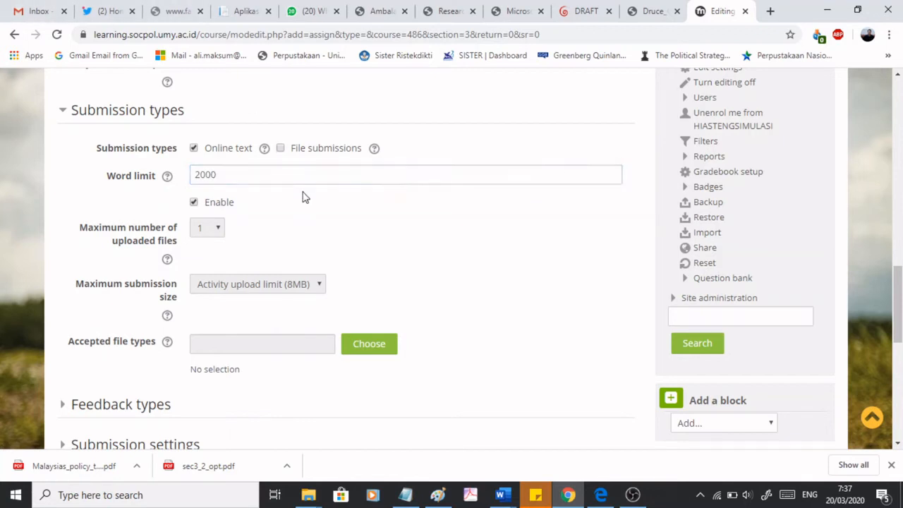
pyautogui.scroll(-1, 417, 201)
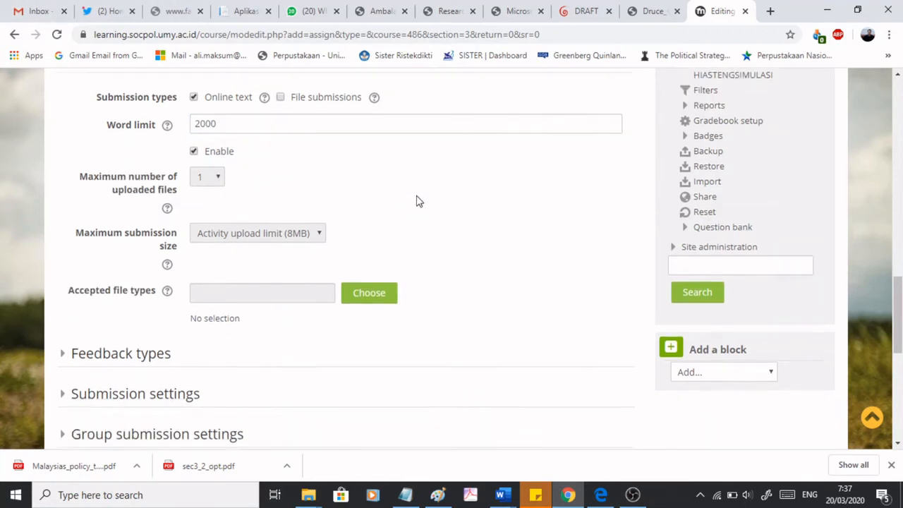
pyautogui.scroll(2, 417, 201)
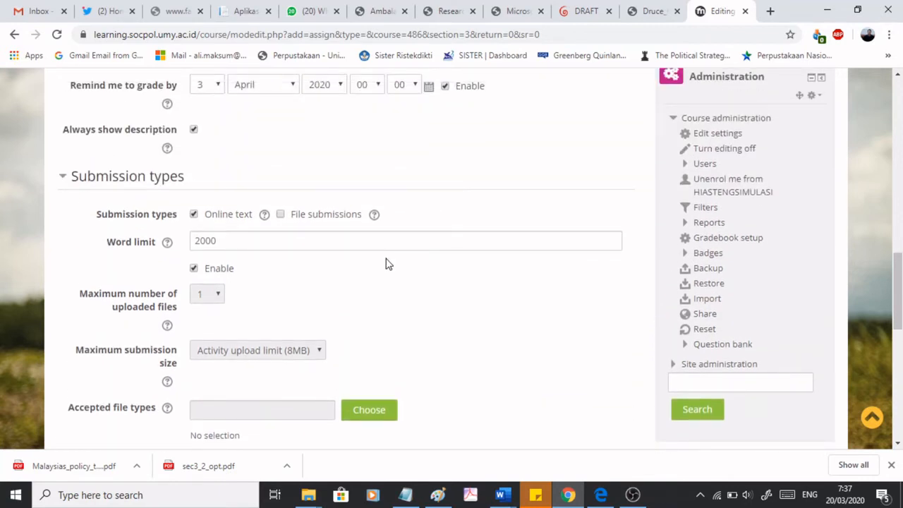
pyautogui.scroll(-1, 386, 264)
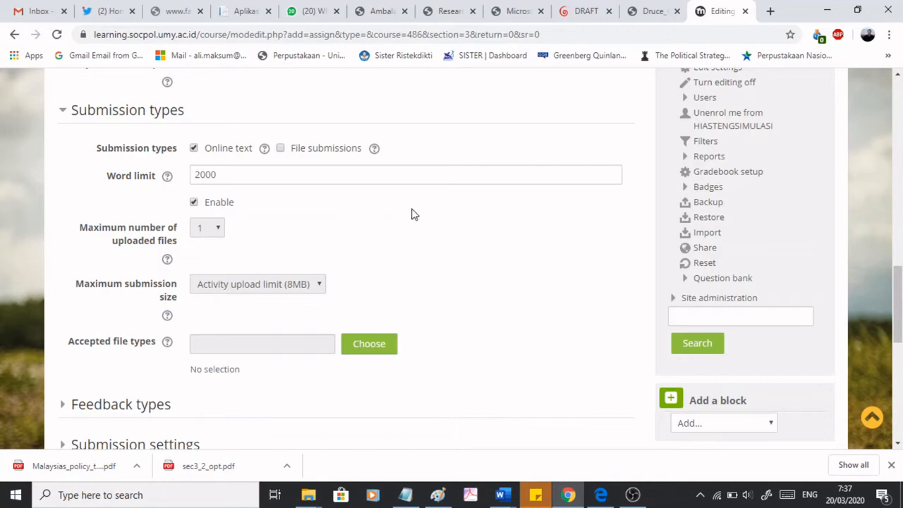
pyautogui.scroll(-3, 415, 215)
pyautogui.scroll(2, 431, 207)
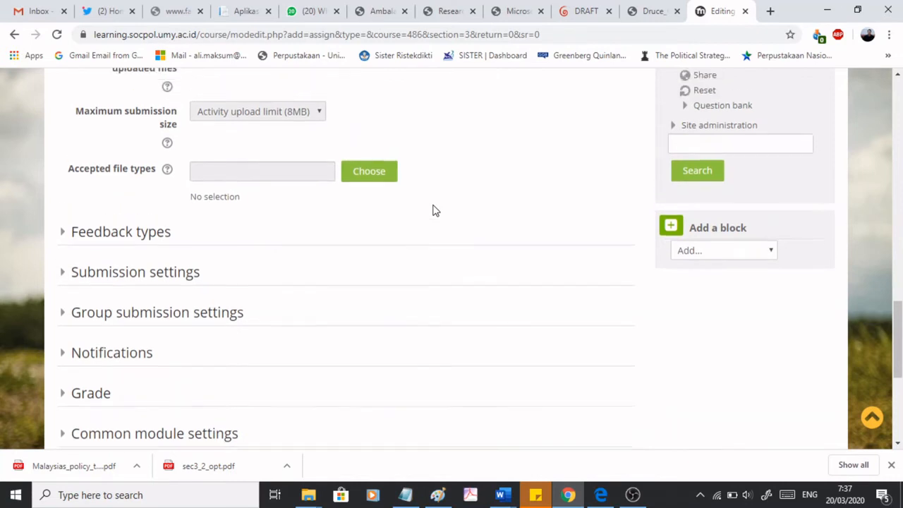
pyautogui.scroll(-4, 436, 211)
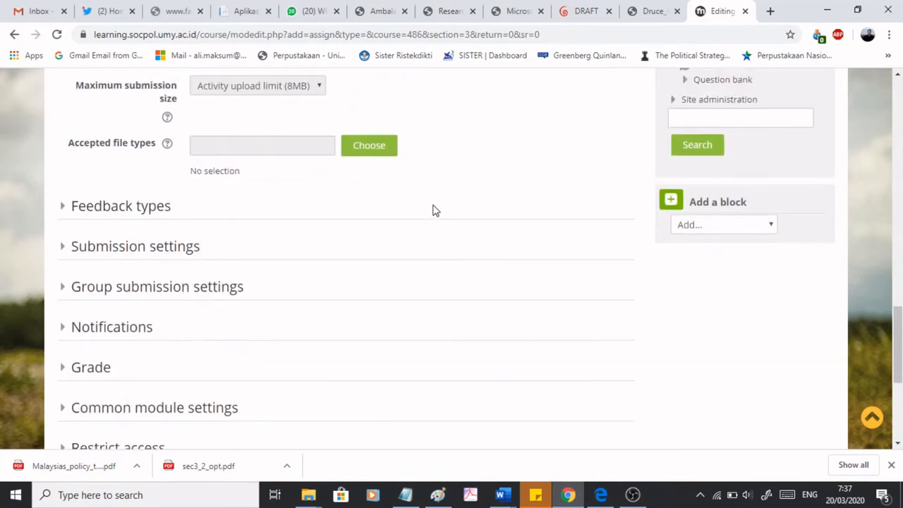
pyautogui.scroll(-1, 355, 232)
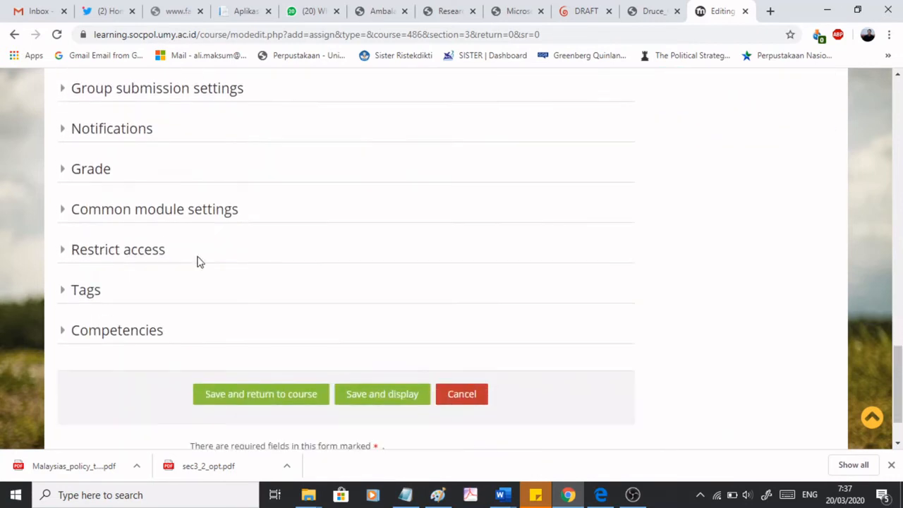
pyautogui.click(98, 255)
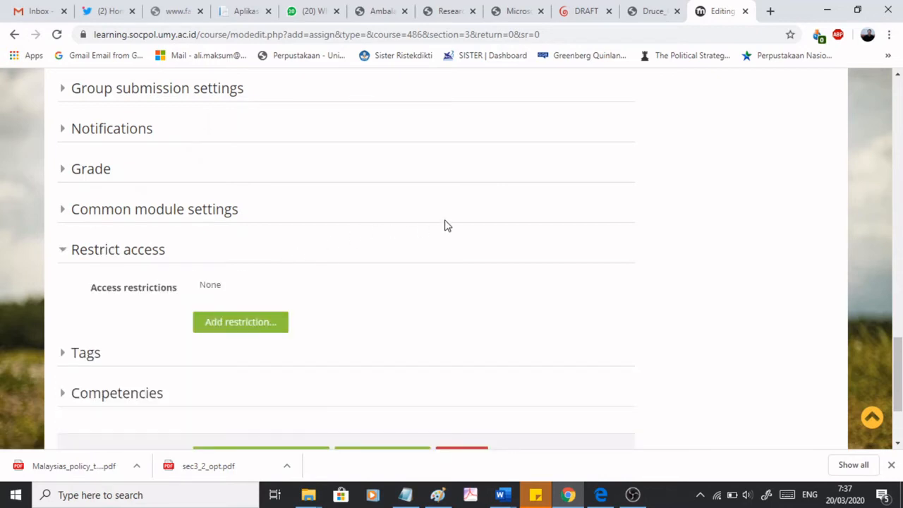
pyautogui.scroll(-2, 444, 224)
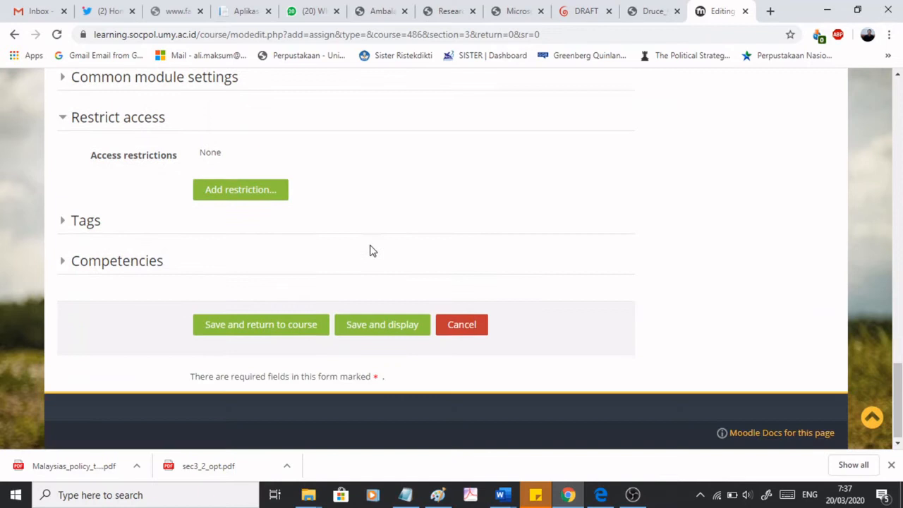
pyautogui.click(248, 195)
pyautogui.click(459, 165)
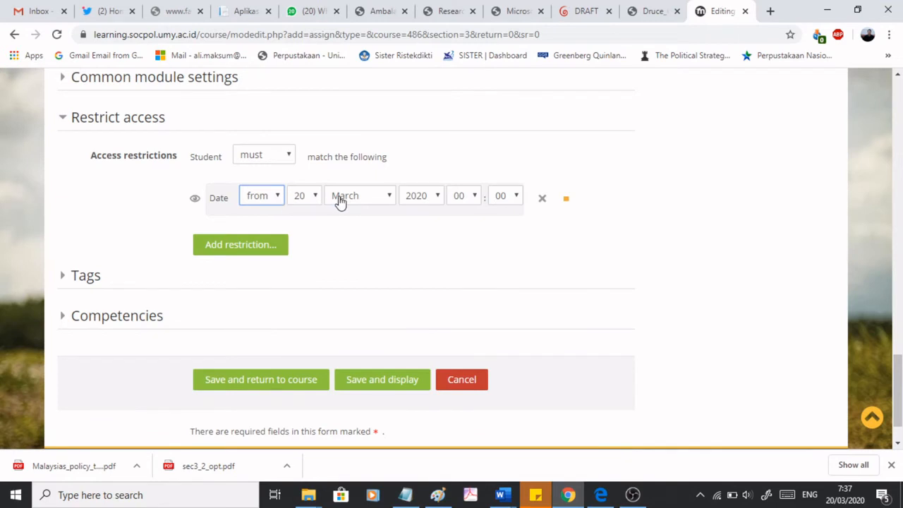
# - Add a second date restriction to the assignment, allowing access until 21 March 2020
pyautogui.click(254, 249)
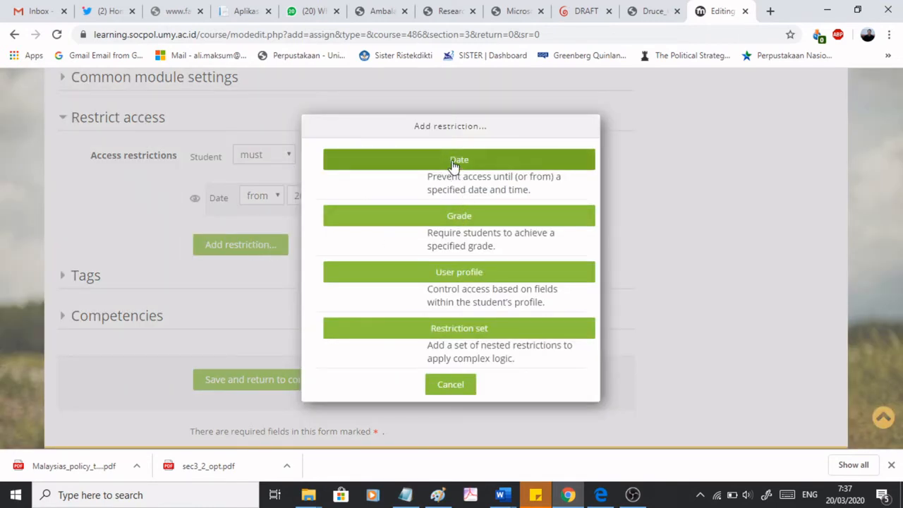
pyautogui.click(455, 165)
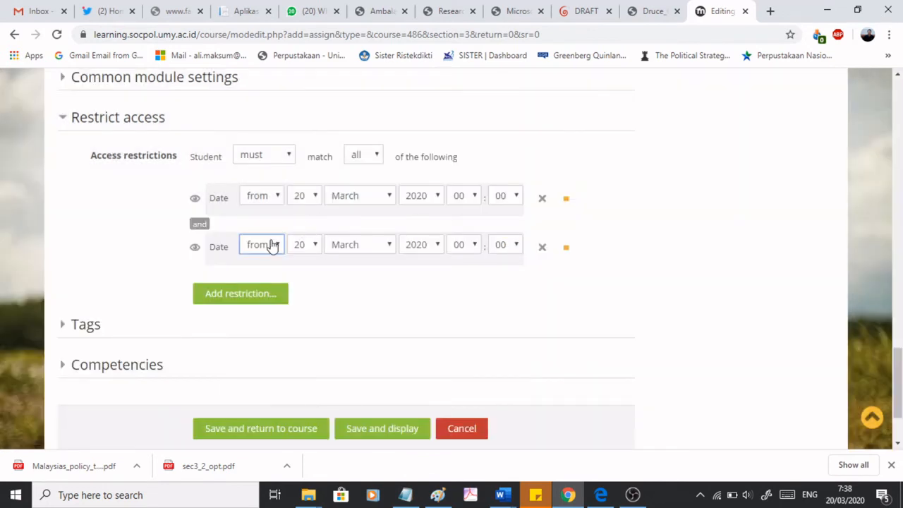
pyautogui.click(270, 245)
pyautogui.click(260, 276)
pyautogui.click(314, 247)
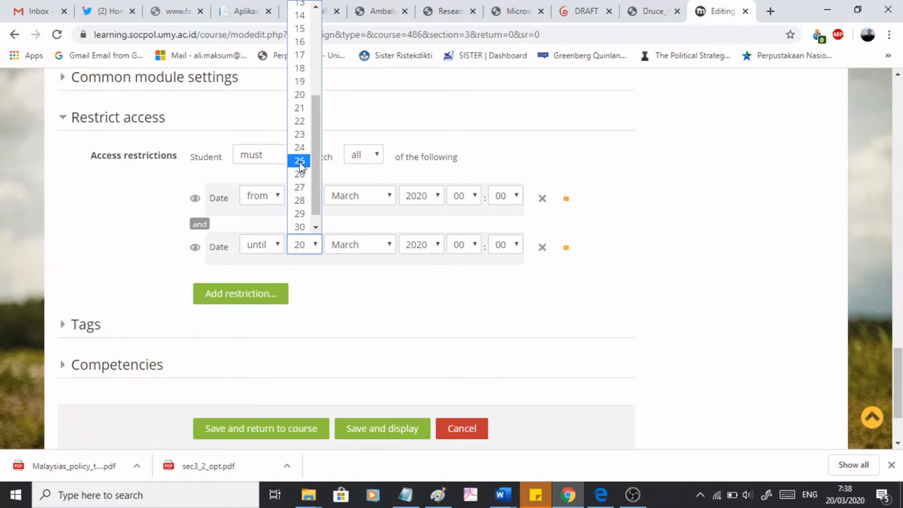
pyautogui.click(300, 108)
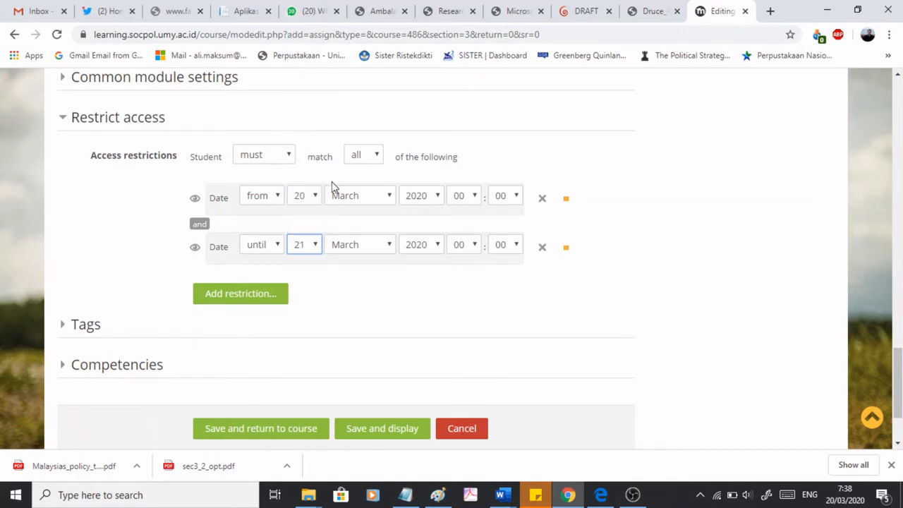
# - Set the until restriction's time to 23:55, and save the assignment, returning to the course page
pyautogui.click(466, 245)
pyautogui.scroll(-2, 471, 194)
pyautogui.scroll(-1, 471, 194)
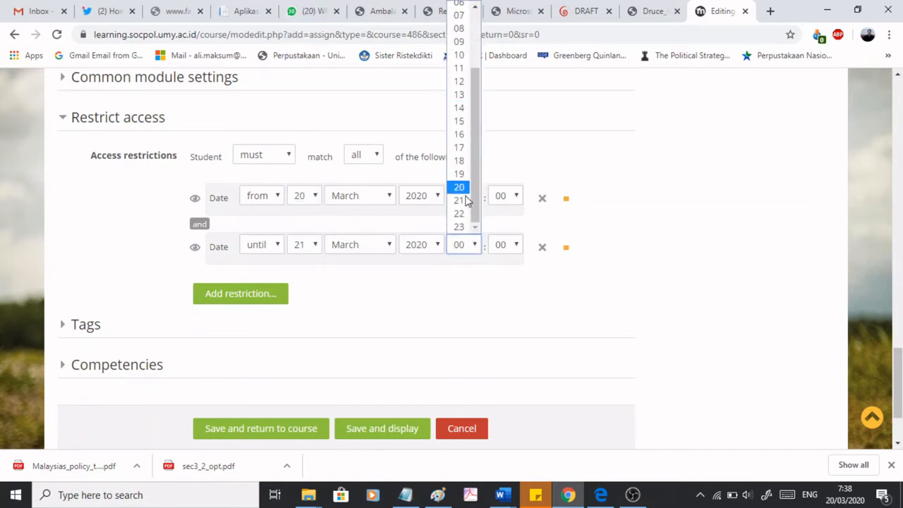
pyautogui.click(460, 226)
pyautogui.click(512, 247)
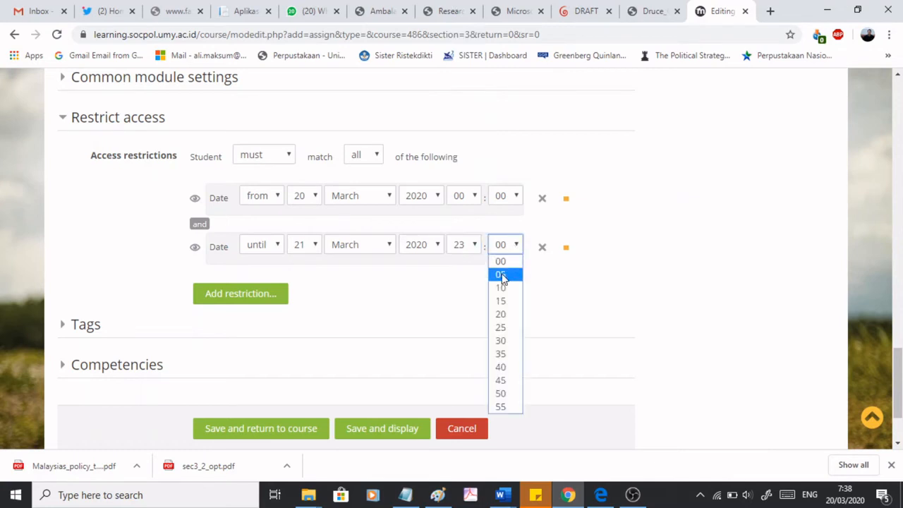
pyautogui.click(502, 275)
pyautogui.click(503, 247)
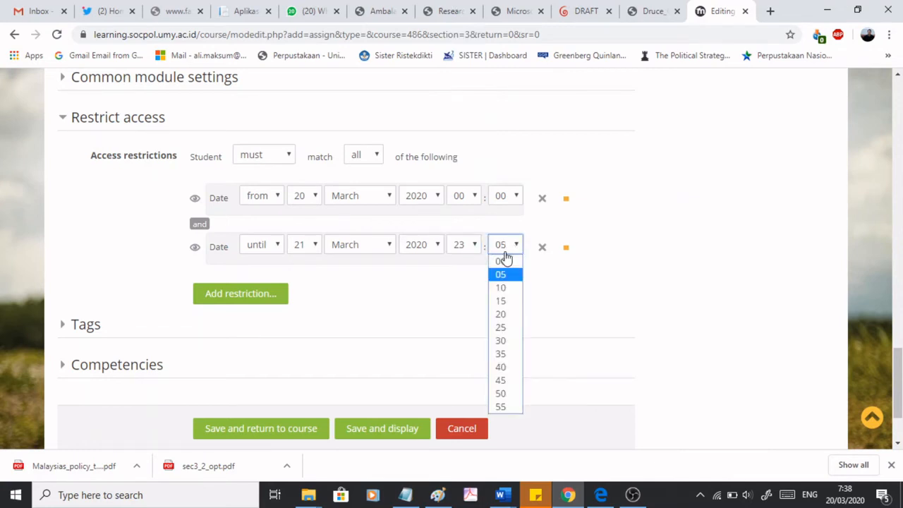
pyautogui.click(503, 407)
pyautogui.scroll(-3, 460, 349)
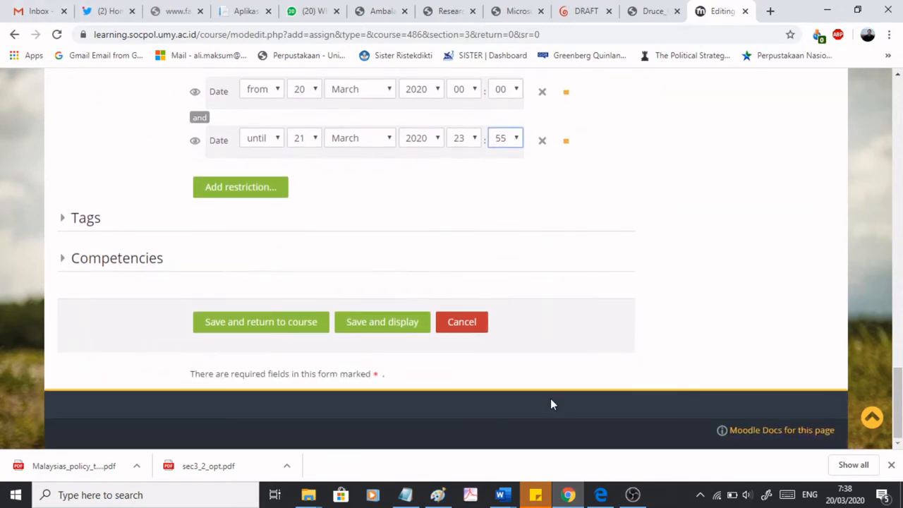
pyautogui.click(268, 328)
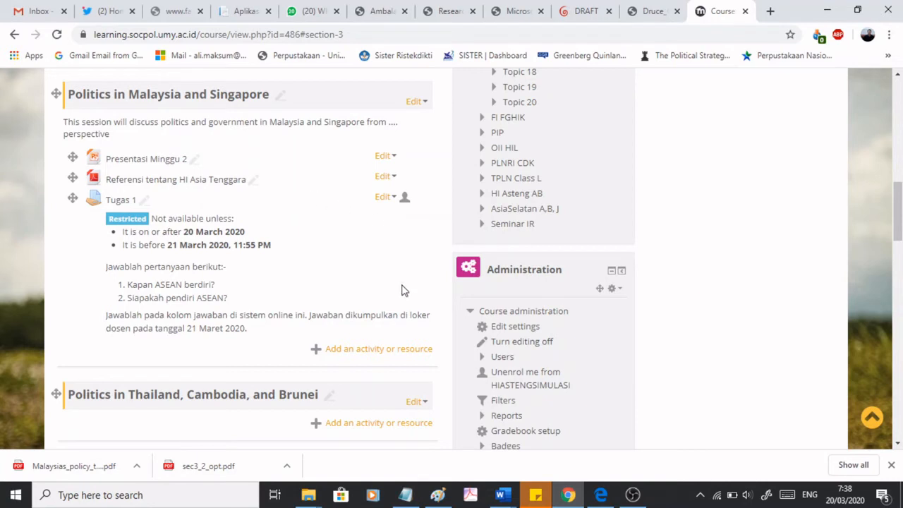
# - Add a Forum activity to the Politics in Malaysia and Singapore section and name it "Forum 1"
pyautogui.scroll(-2, 398, 289)
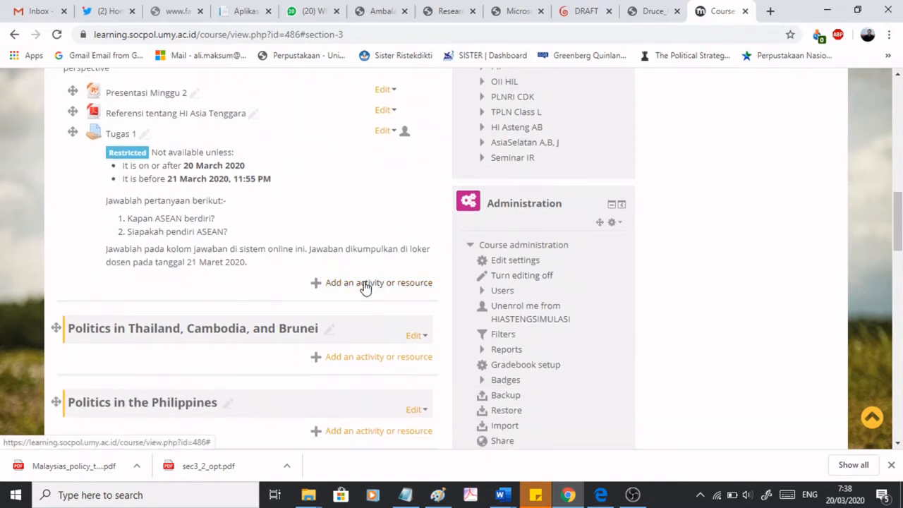
pyautogui.click(366, 285)
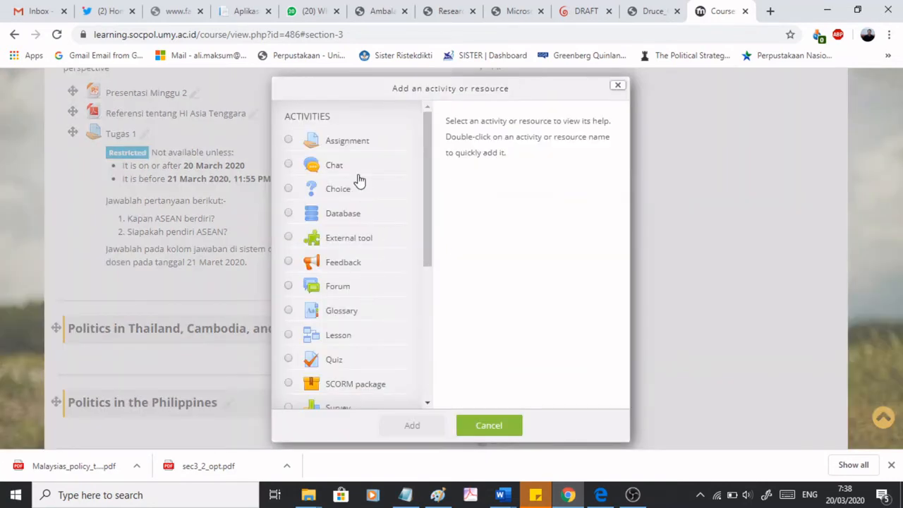
pyautogui.scroll(-3, 362, 221)
pyautogui.click(340, 159)
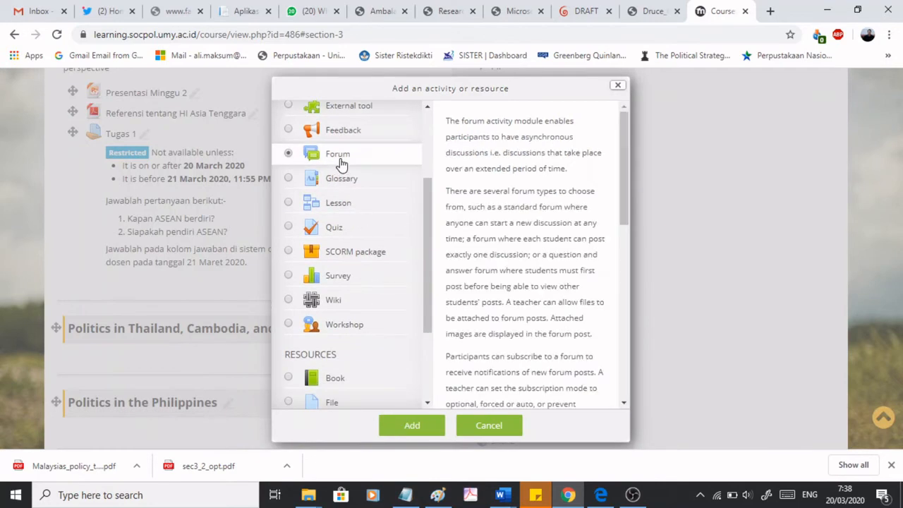
pyautogui.click(421, 423)
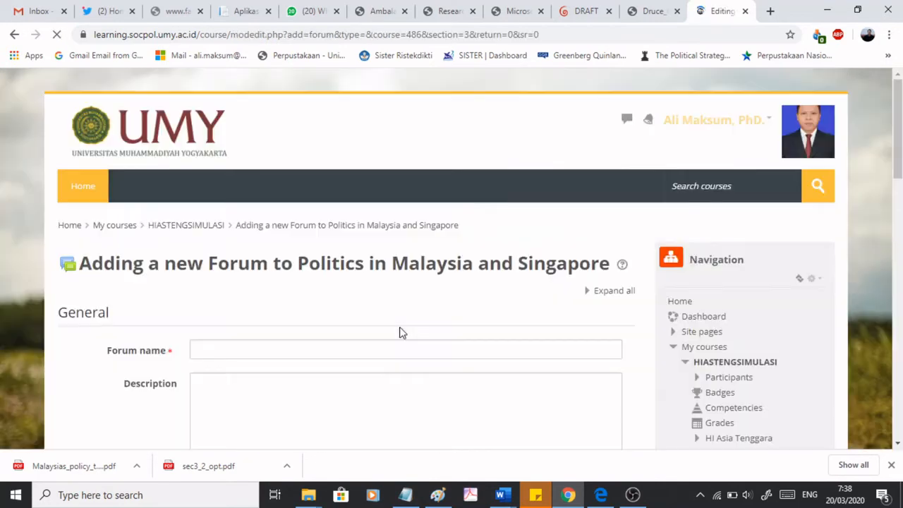
pyautogui.scroll(-2, 332, 332)
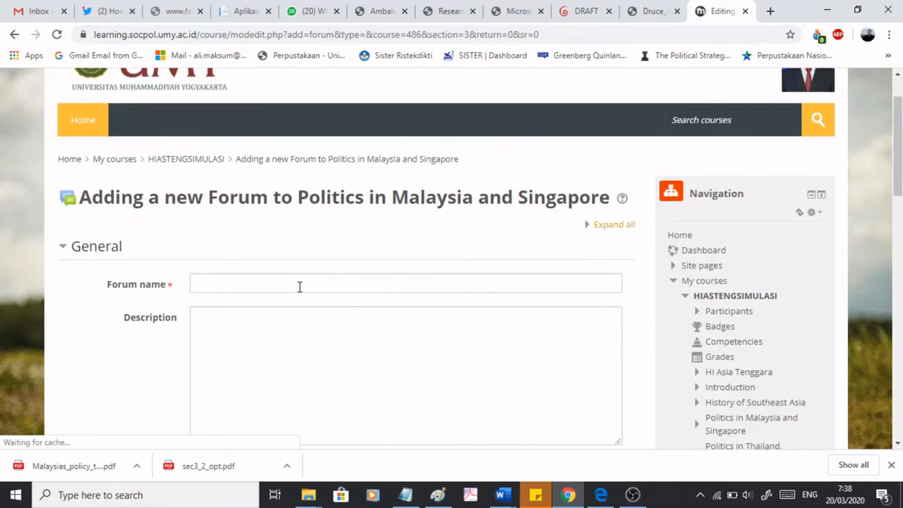
pyautogui.click(299, 286)
pyautogui.write('Forum 1')
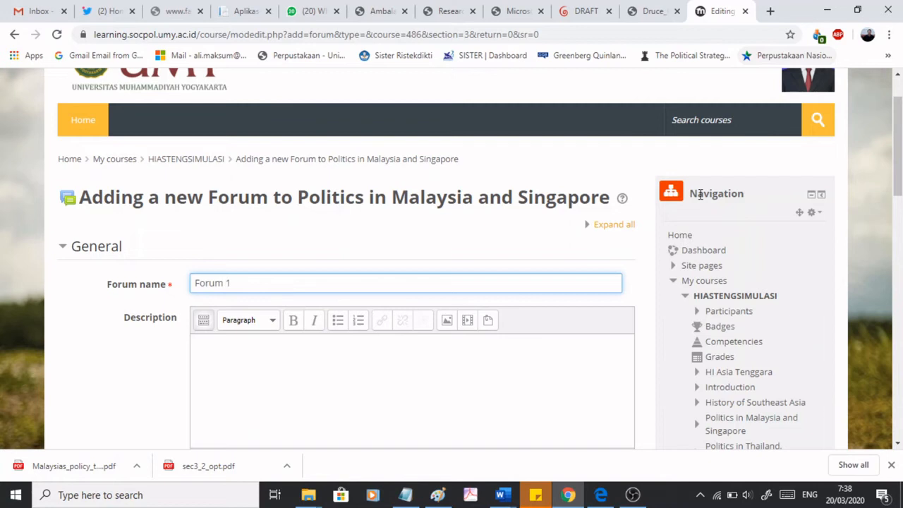
# - Enter the forum description "Apakah yang anda ketahui tentang ASEAN Way?" and enable displaying it on the course page
pyautogui.scroll(-2, 447, 226)
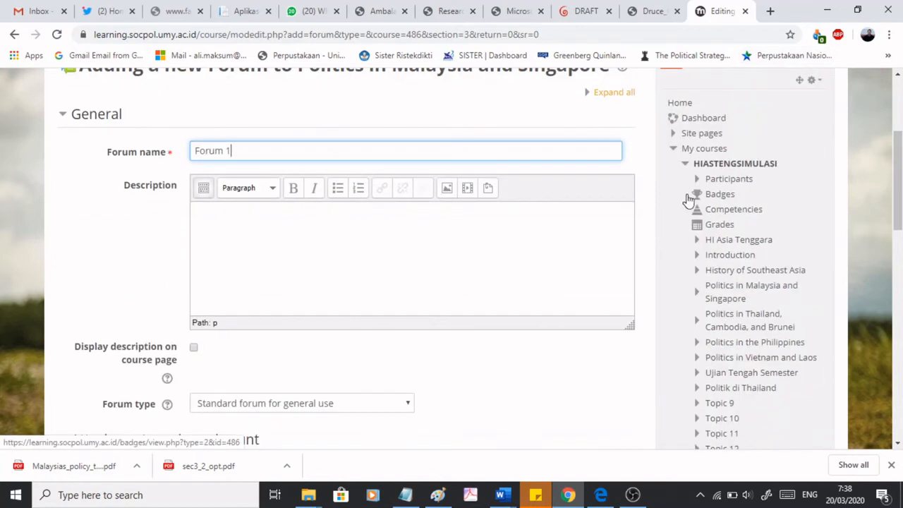
pyautogui.click(428, 228)
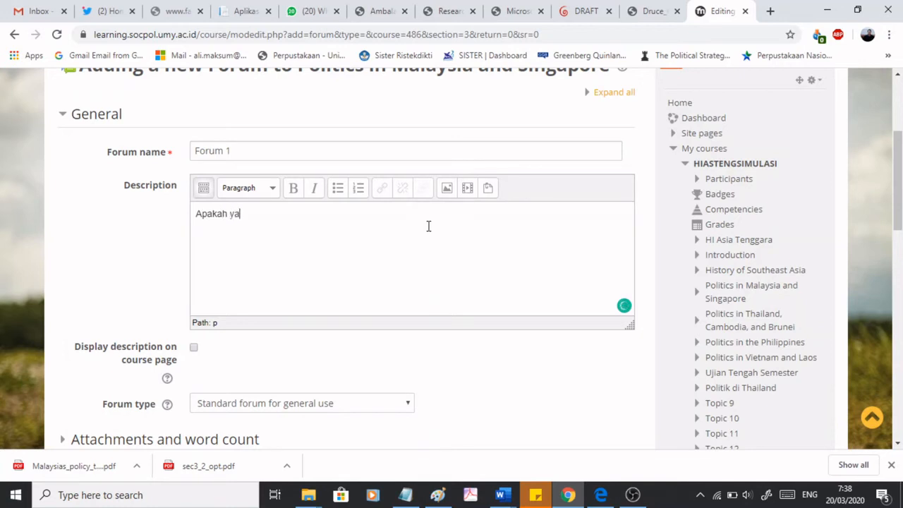
pyautogui.write('Apakah yang anda k')
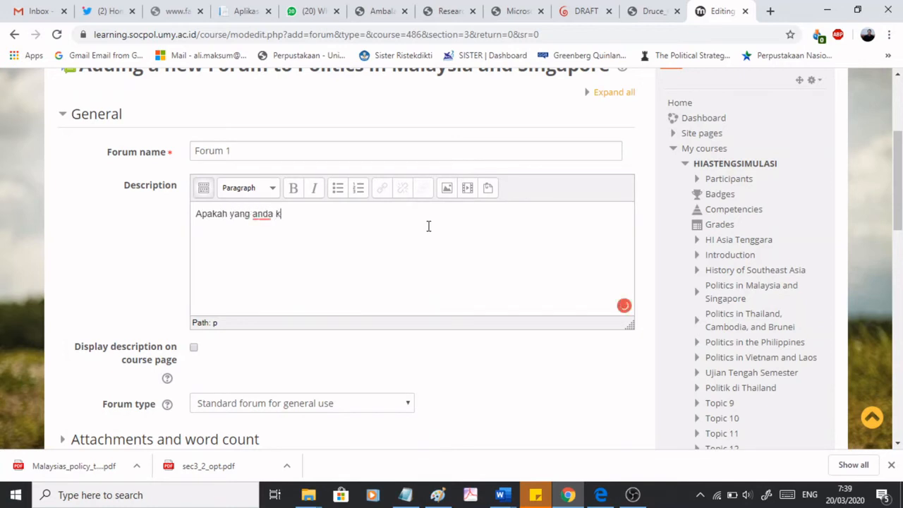
pyautogui.write('etahui tentang ASEAN Way?')
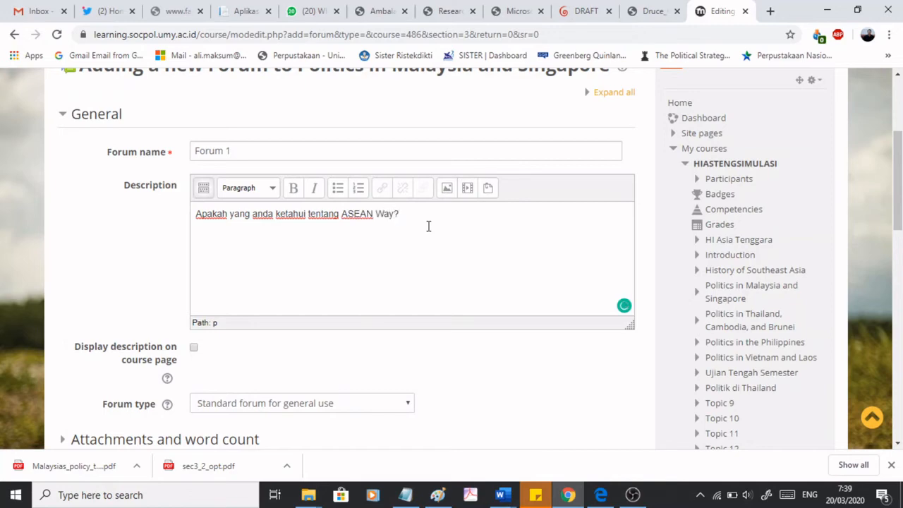
pyautogui.scroll(-2, 427, 240)
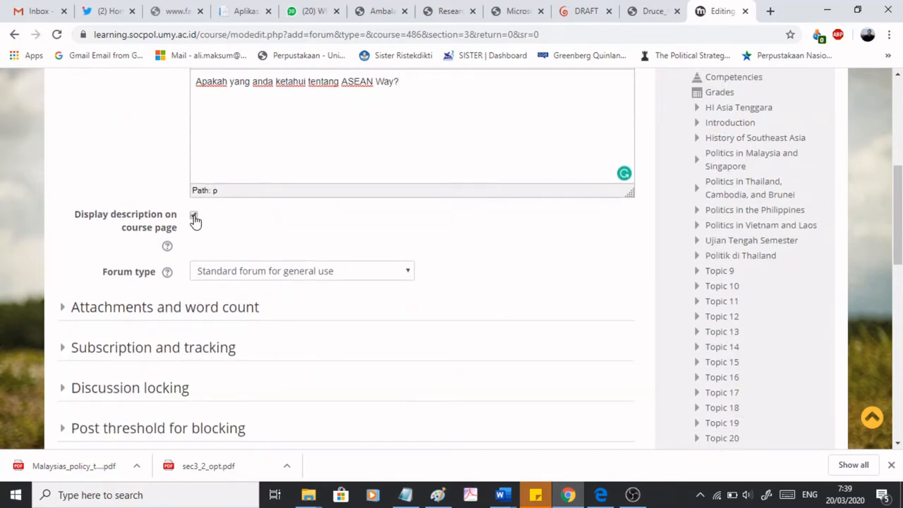
# - Restrict access to the forum with a date condition from 20 March 2020, 00:00
pyautogui.scroll(-3, 260, 289)
pyautogui.scroll(-2, 204, 276)
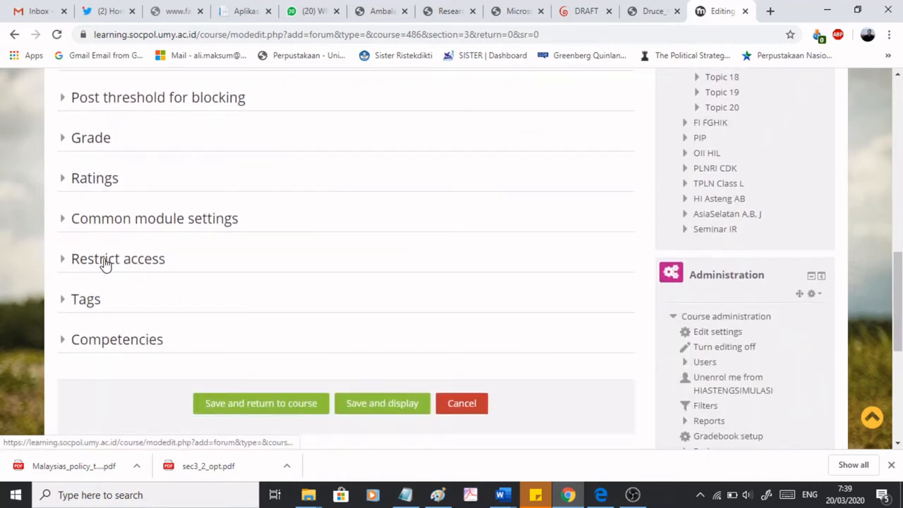
pyautogui.click(104, 261)
pyautogui.click(235, 331)
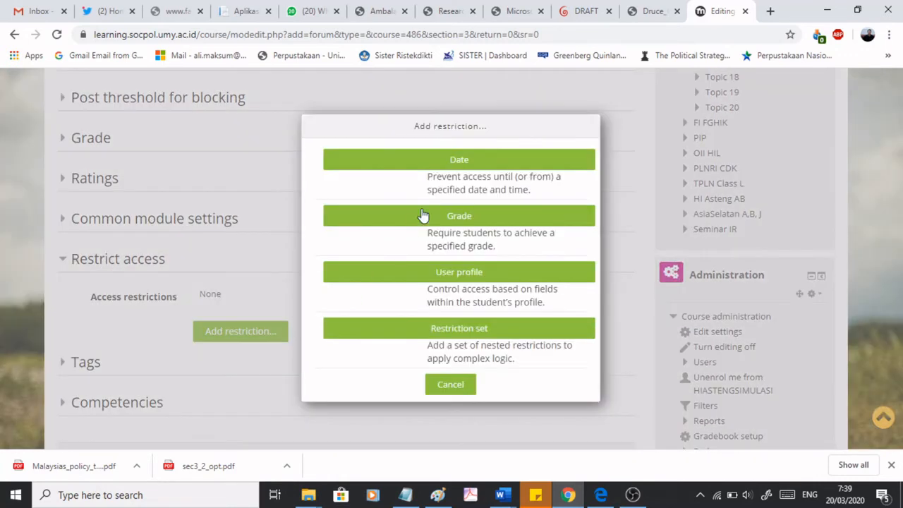
pyautogui.click(449, 160)
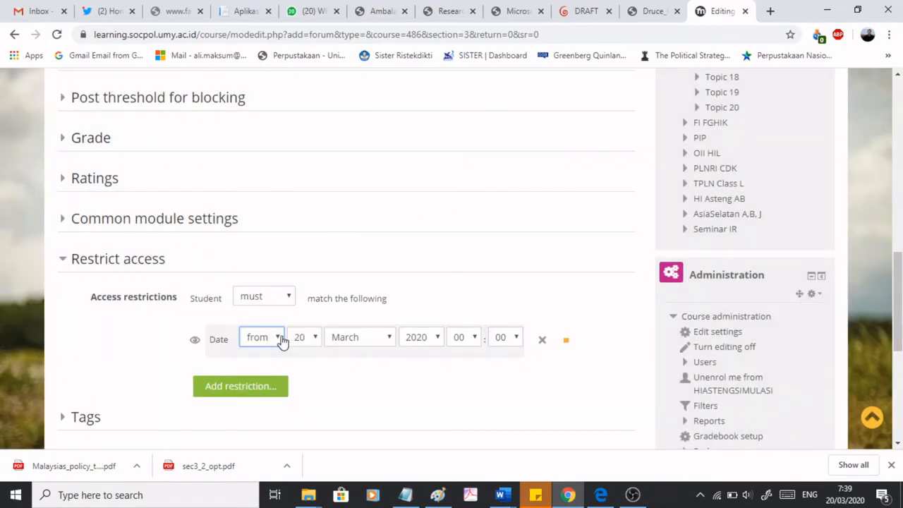
# - Add a second date restriction to the forum that allows access until 21 March 2020, 23:00
pyautogui.click(232, 392)
pyautogui.click(475, 163)
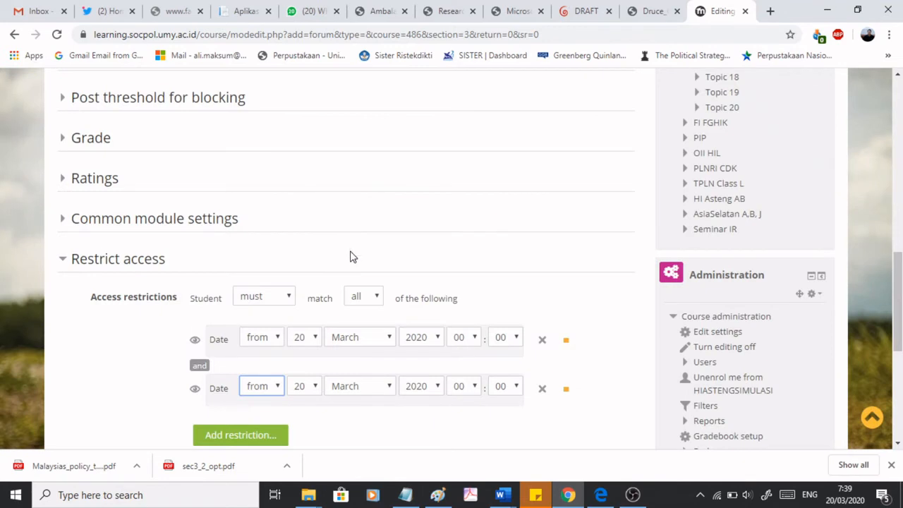
pyautogui.scroll(-1, 353, 257)
pyautogui.click(272, 320)
pyautogui.click(264, 349)
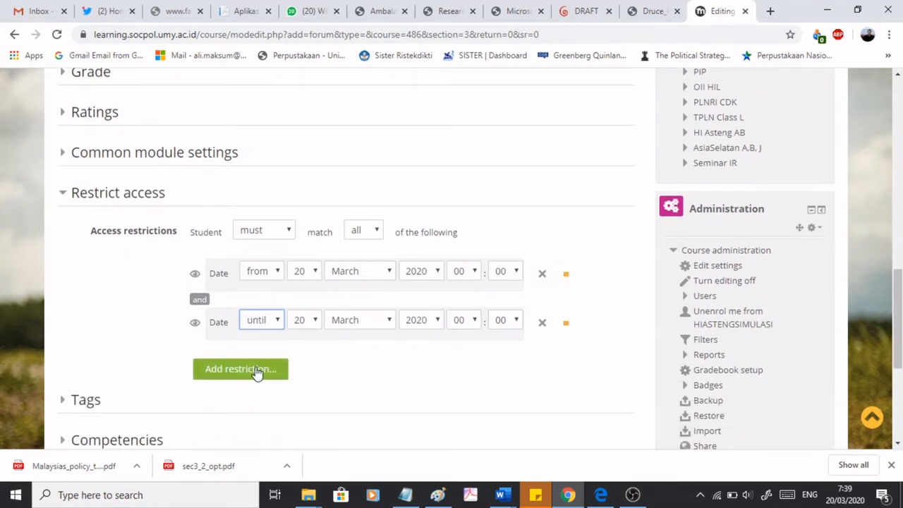
pyautogui.click(310, 322)
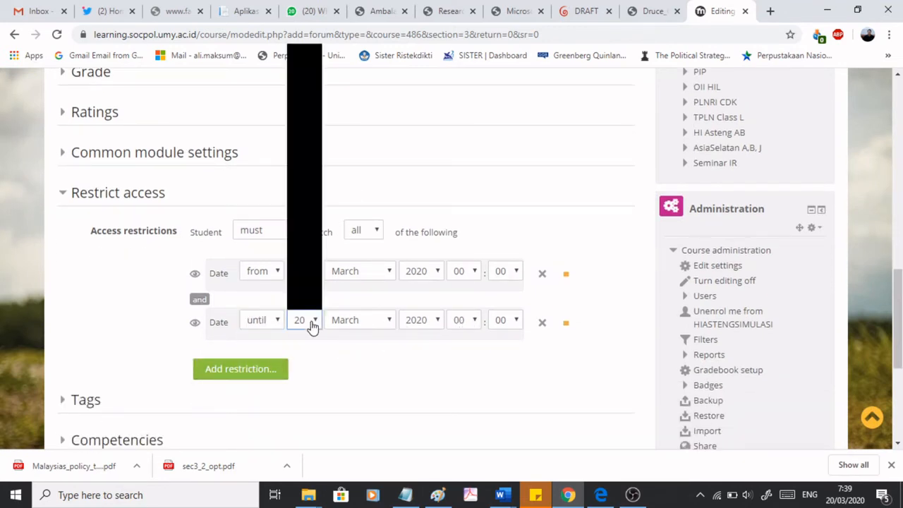
pyautogui.click(300, 182)
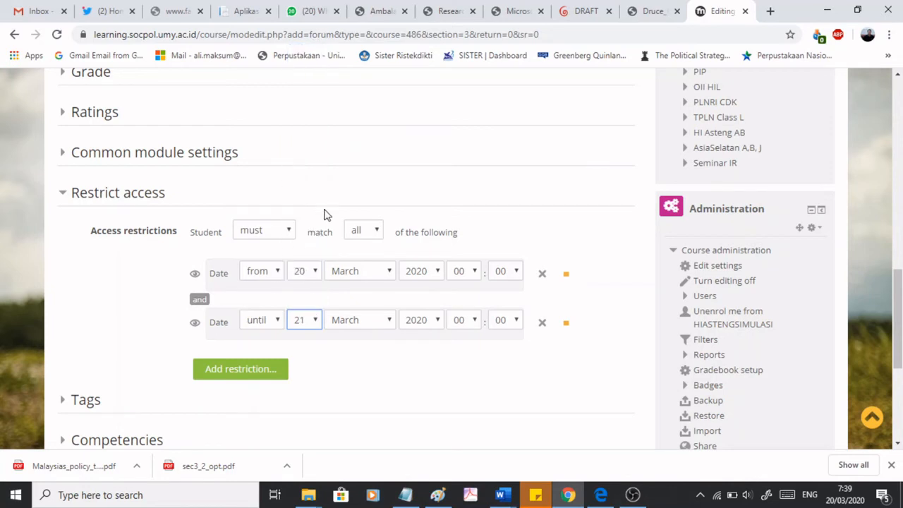
pyautogui.click(460, 326)
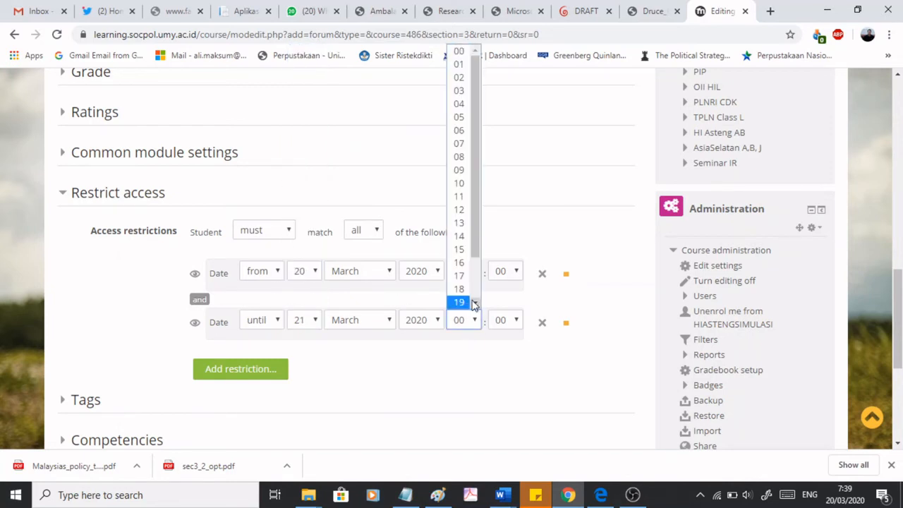
pyautogui.scroll(-2, 474, 304)
pyautogui.click(470, 302)
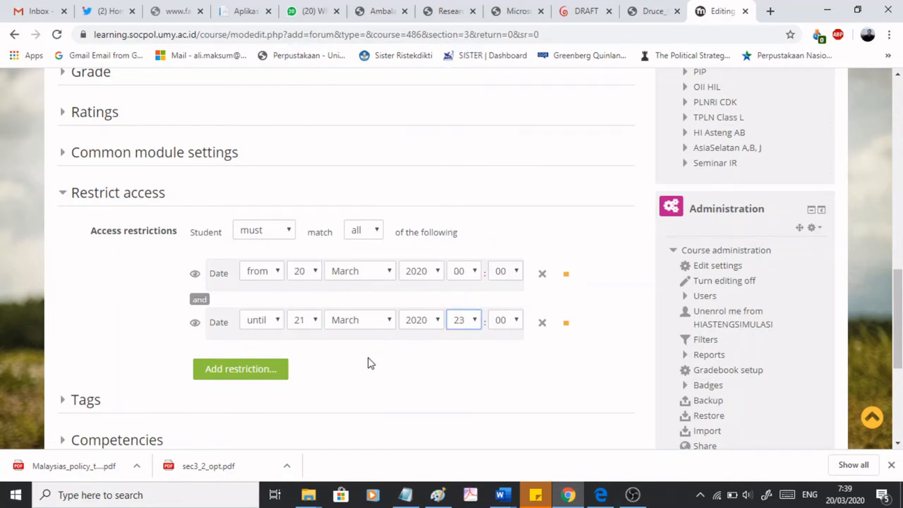
# - Save the forum with its two date restrictions and return to the course page
pyautogui.click(258, 374)
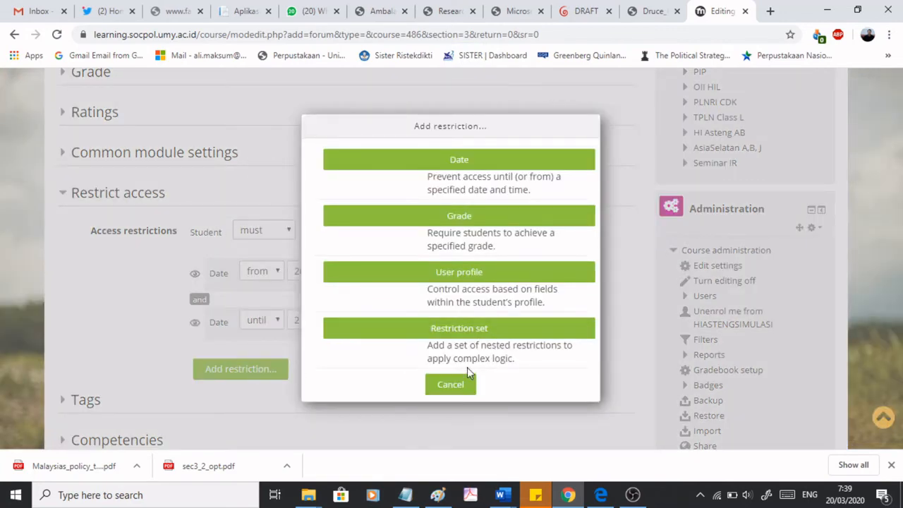
pyautogui.click(451, 384)
pyautogui.scroll(-4, 389, 343)
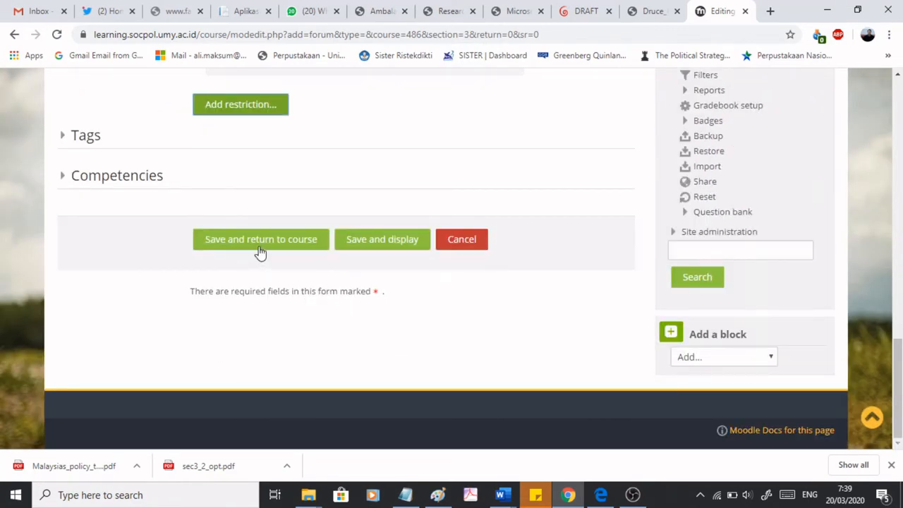
pyautogui.click(261, 241)
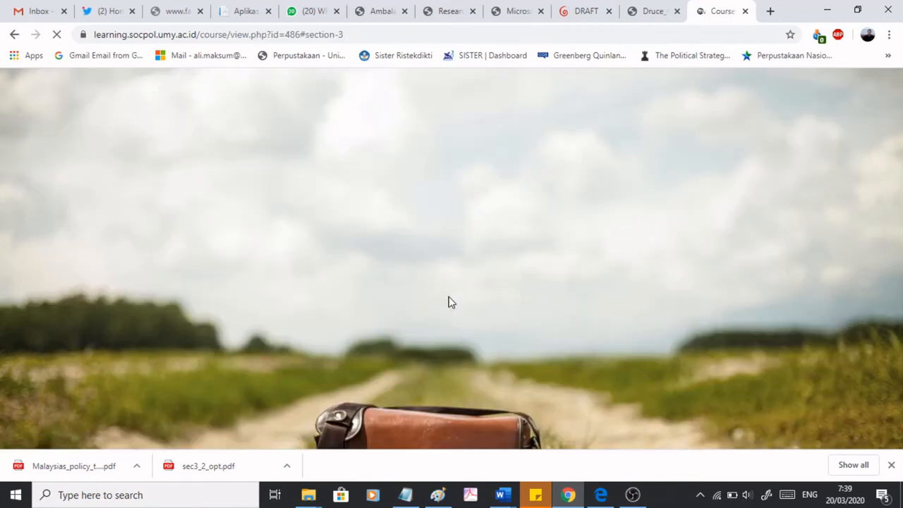
# - Open the Tugas 1 assignment in the Politics in Malaysia and Singapore section and review its grading summary
pyautogui.scroll(-2, 188, 259)
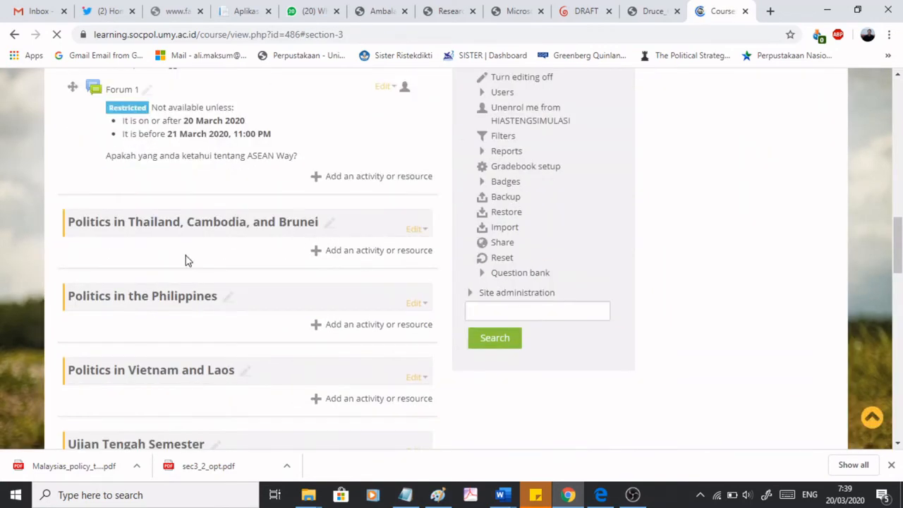
pyautogui.scroll(3, 188, 259)
pyautogui.scroll(1, 188, 260)
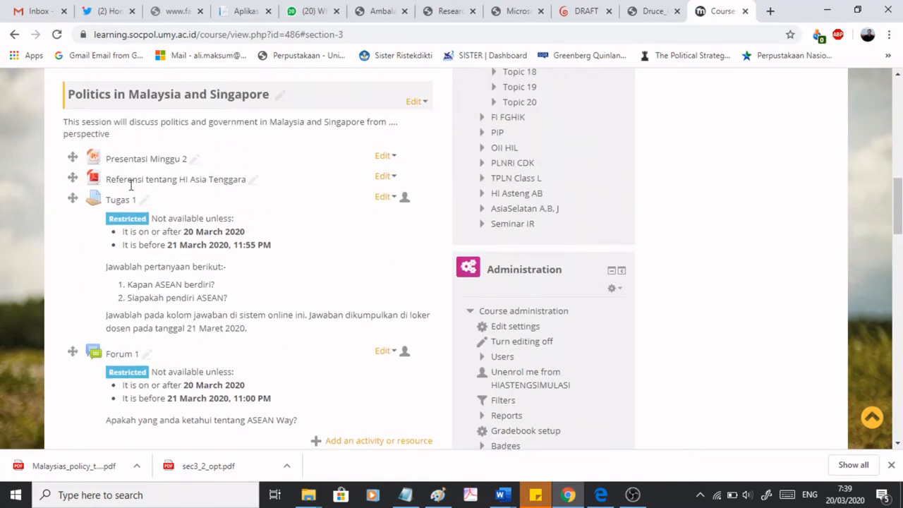
pyautogui.click(115, 202)
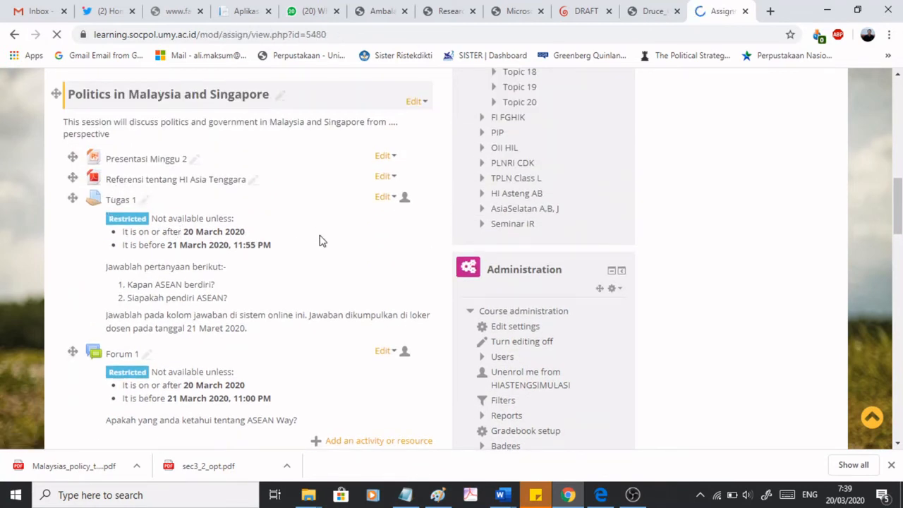
pyautogui.scroll(-3, 326, 223)
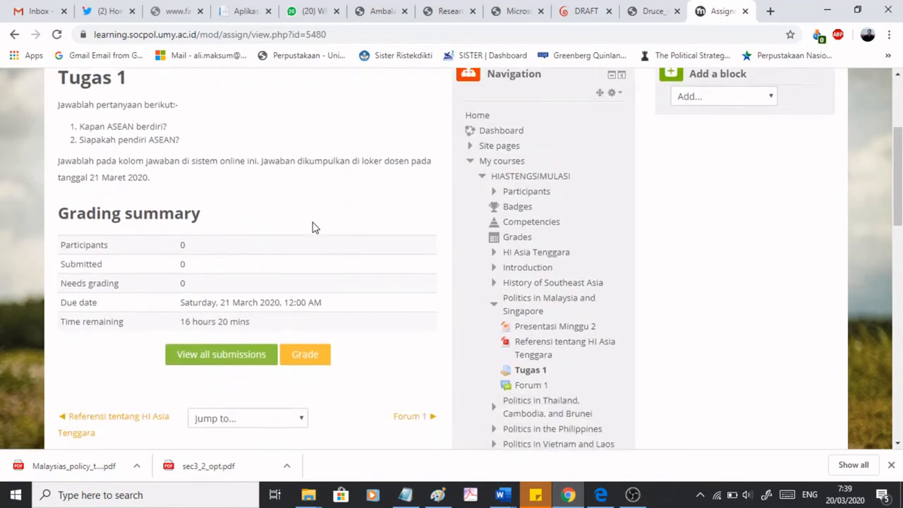
pyautogui.scroll(-1, 313, 223)
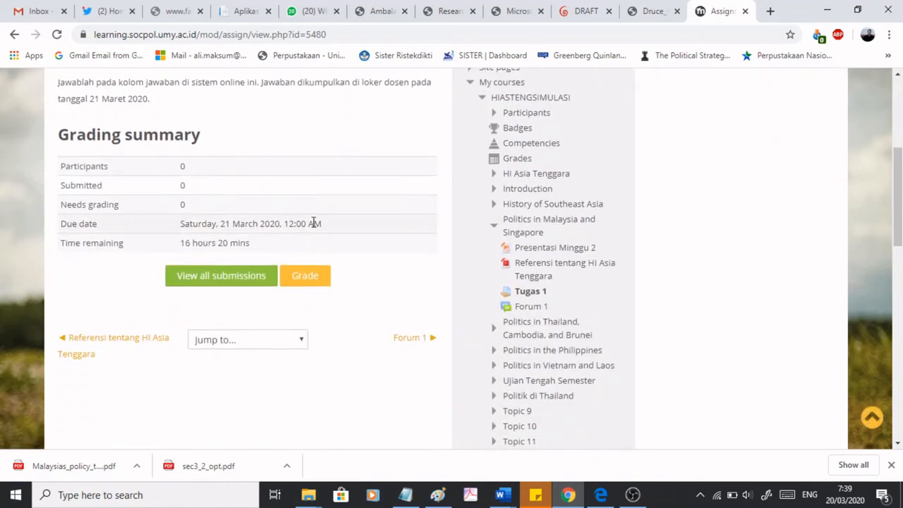
# - View all submissions of Tugas 1 and look over the grading page's options
pyautogui.click(215, 278)
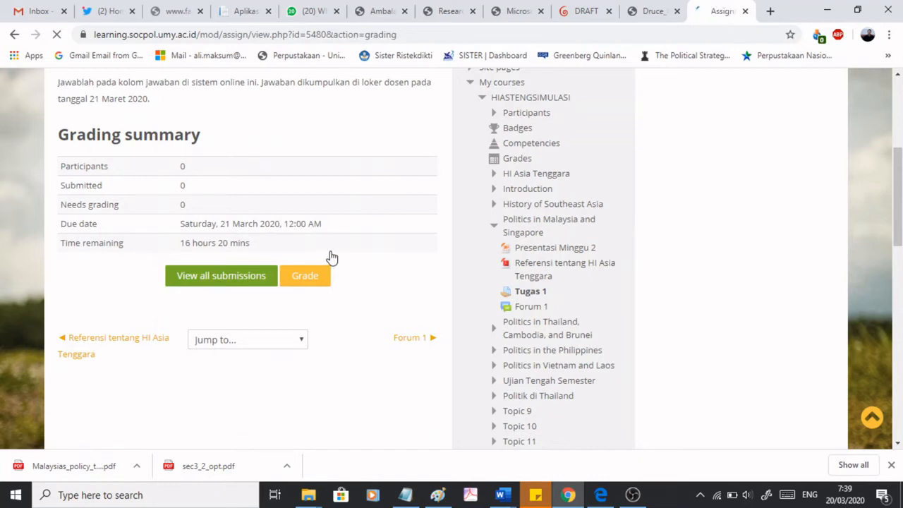
pyautogui.scroll(-3, 283, 266)
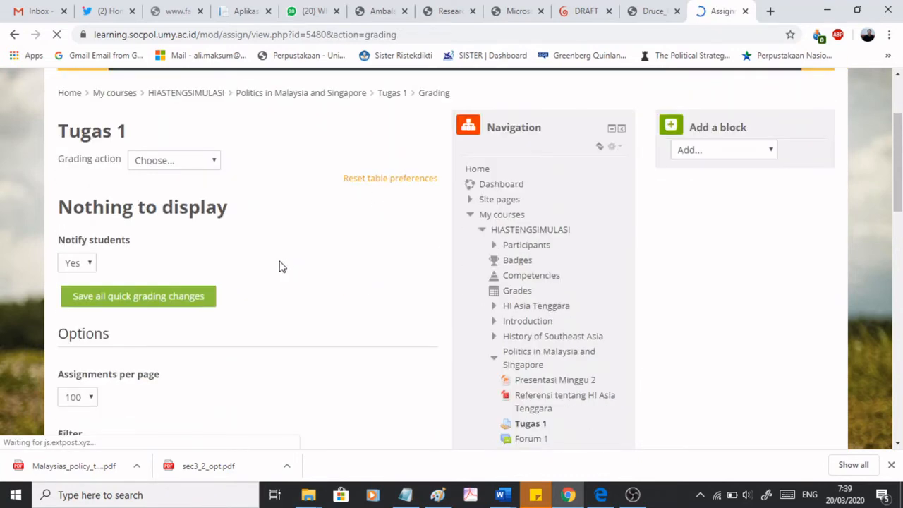
pyautogui.scroll(-3, 279, 267)
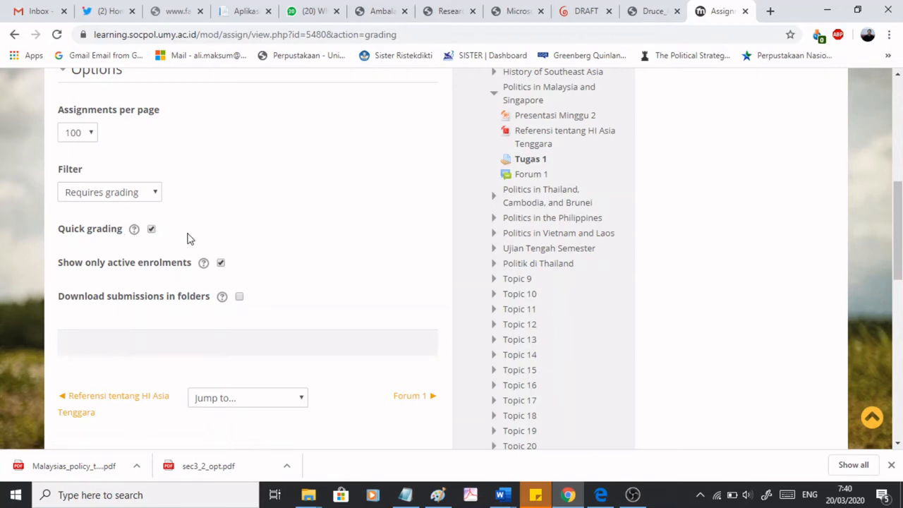
pyautogui.scroll(5, 298, 220)
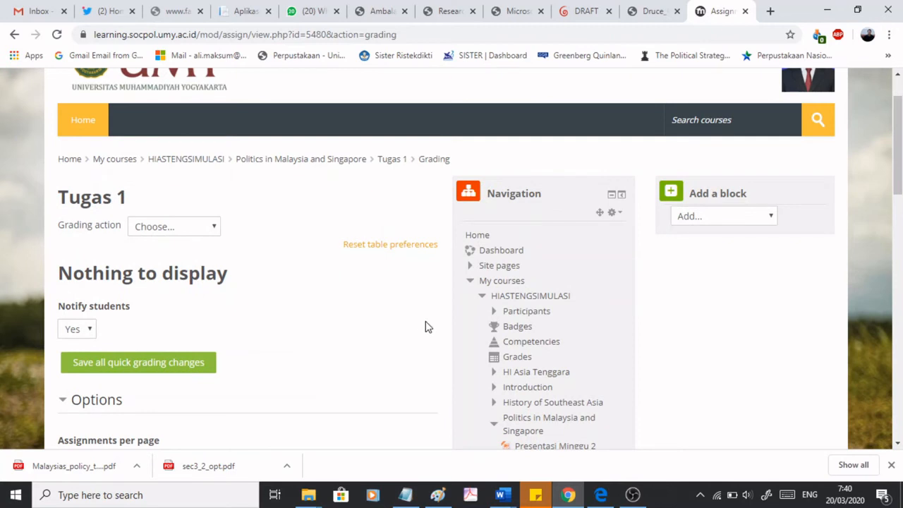
# - Open the PIP course and examine its introduction, weekly schedule and topic sections as an example of a filled course
pyautogui.click(482, 297)
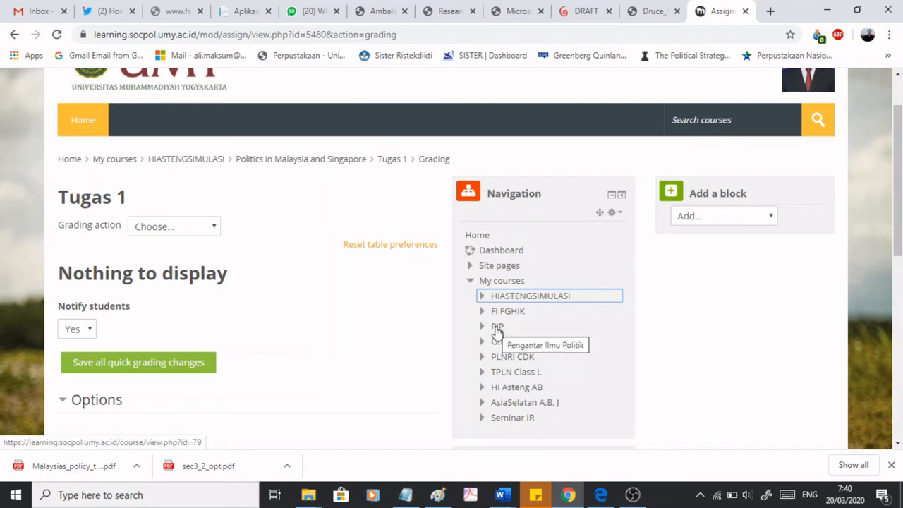
pyautogui.click(498, 327)
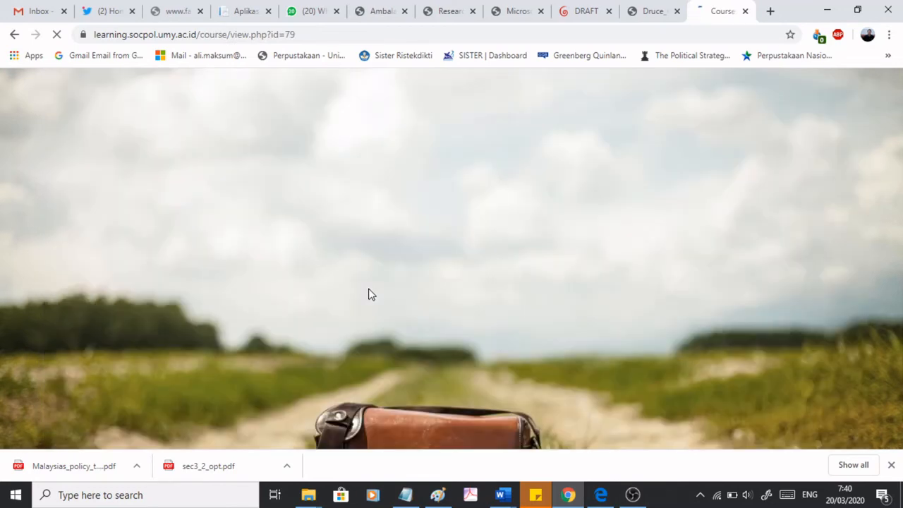
pyautogui.scroll(-20, 370, 295)
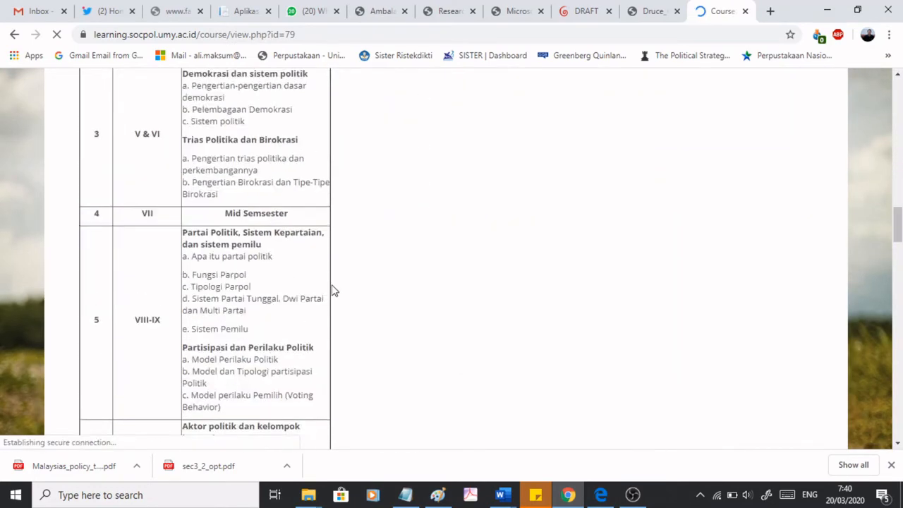
pyautogui.scroll(-15, 335, 291)
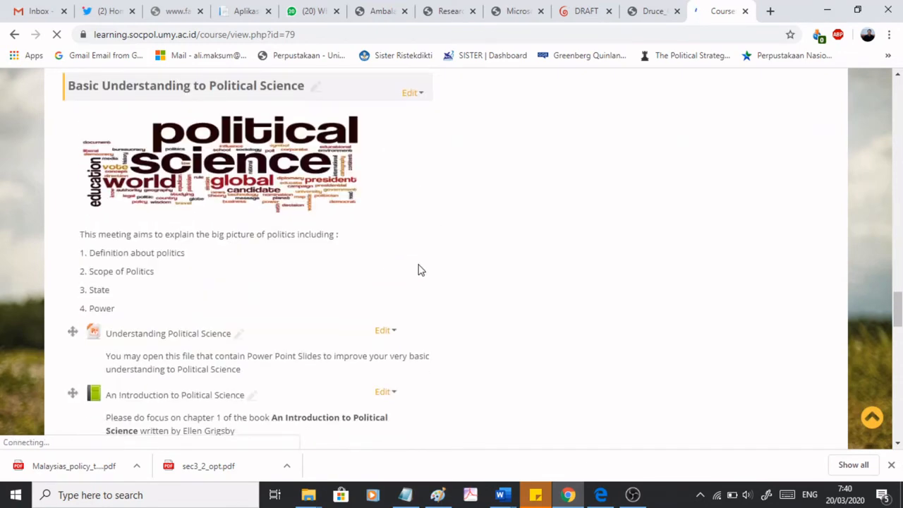
pyautogui.scroll(-6, 418, 270)
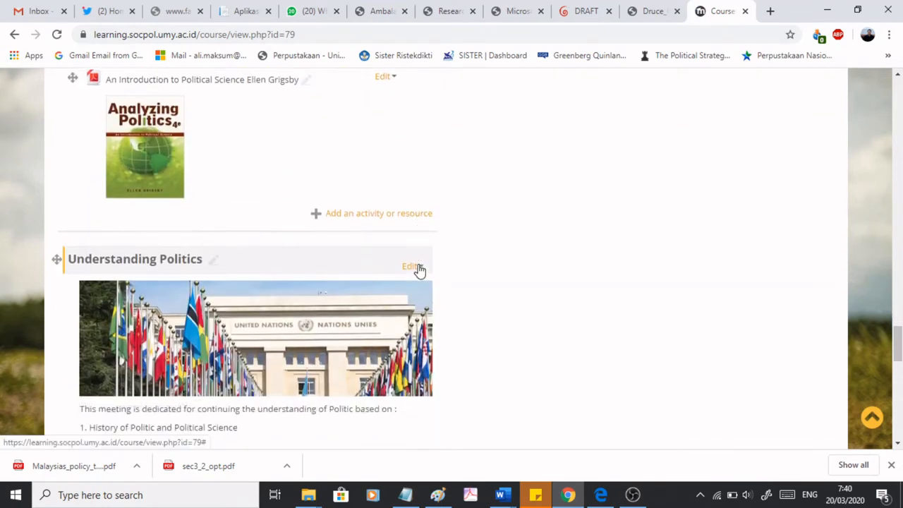
pyautogui.scroll(-3, 419, 269)
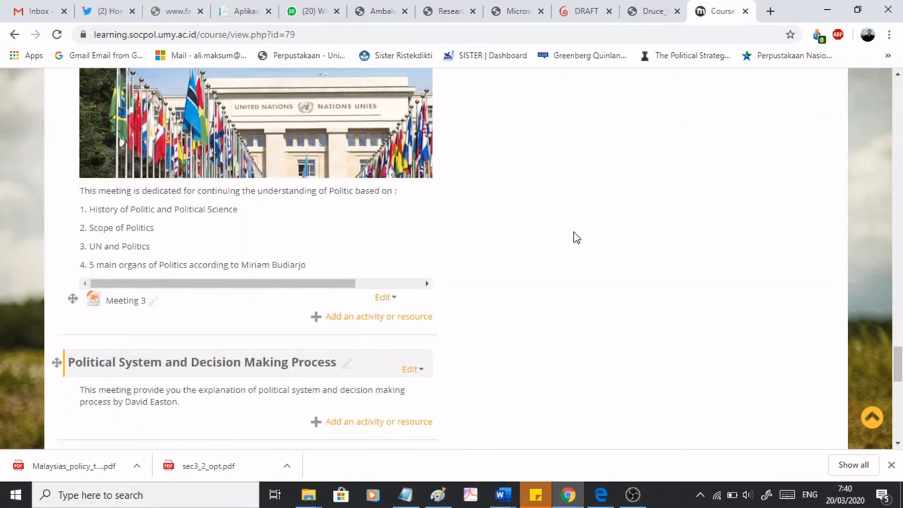
pyautogui.scroll(-4, 672, 258)
pyautogui.scroll(12, 673, 258)
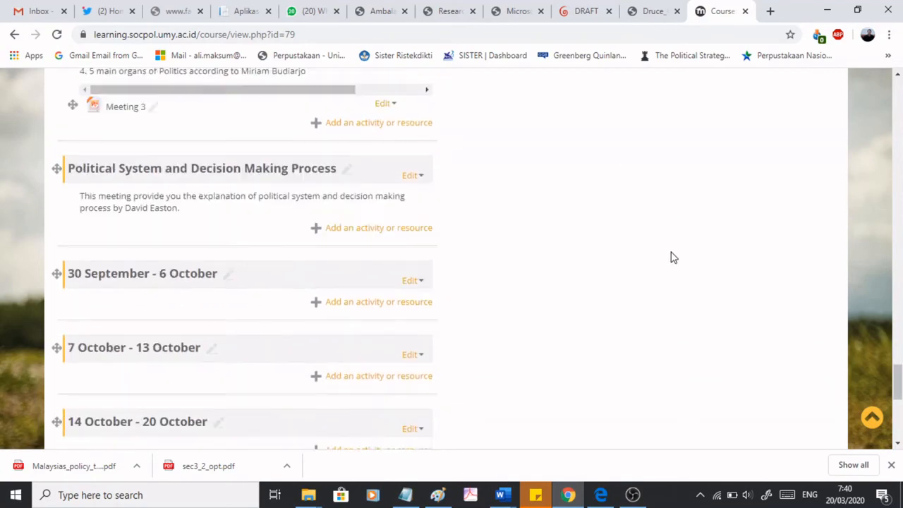
pyautogui.scroll(20, 673, 257)
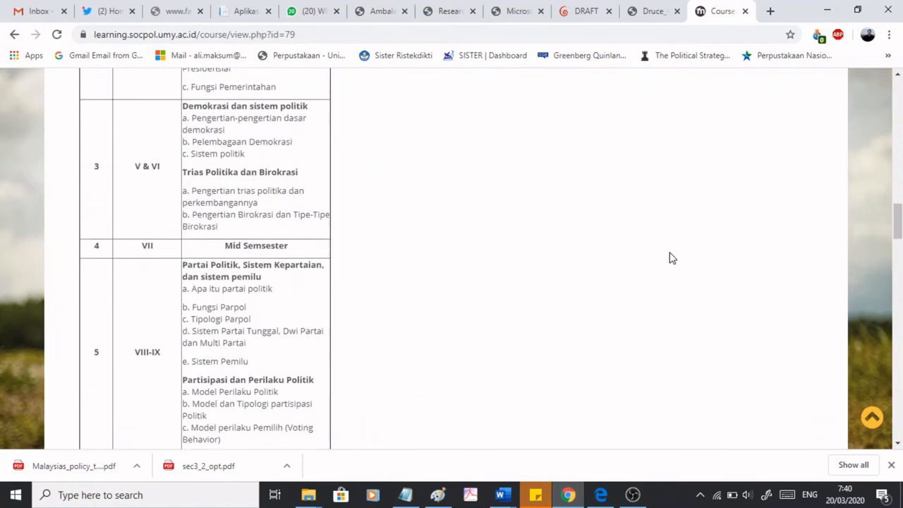
pyautogui.scroll(10, 585, 270)
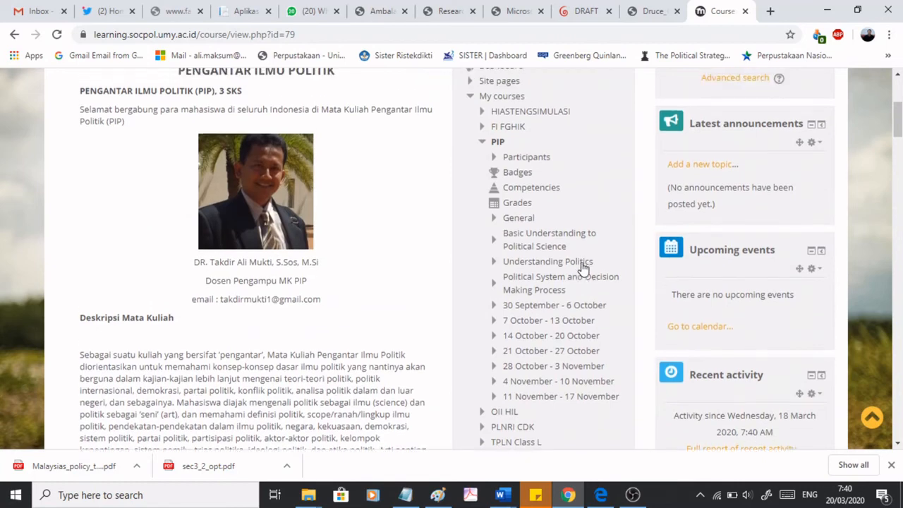
pyautogui.scroll(-2, 585, 266)
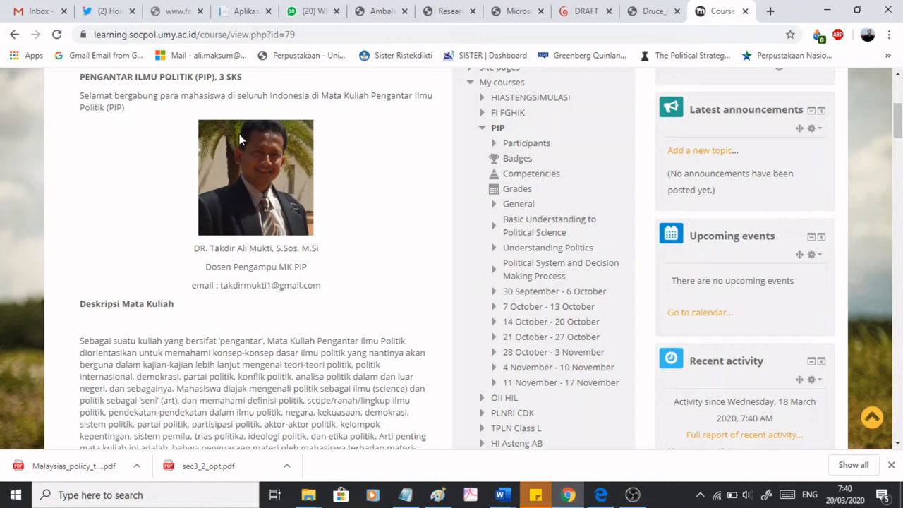
# - Open the FI FGHIK course and look through its topic sections and assignments
pyautogui.click(506, 114)
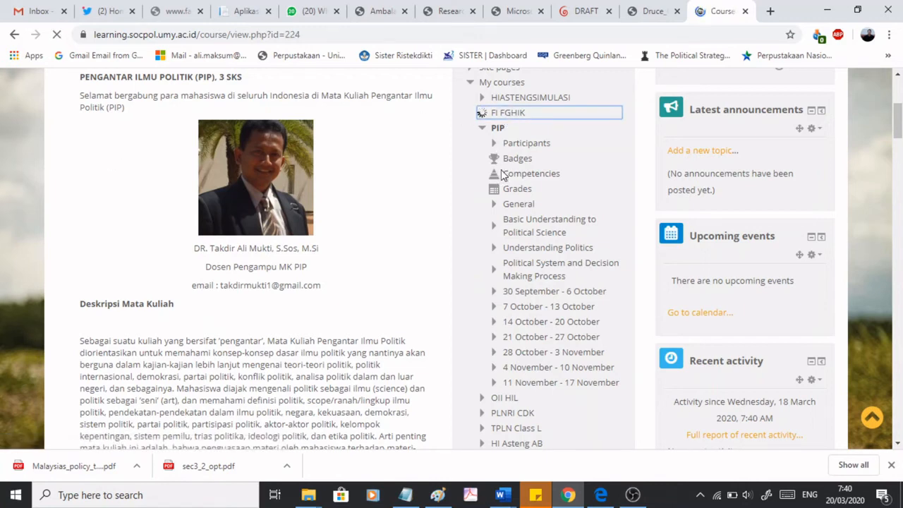
pyautogui.scroll(-3, 429, 238)
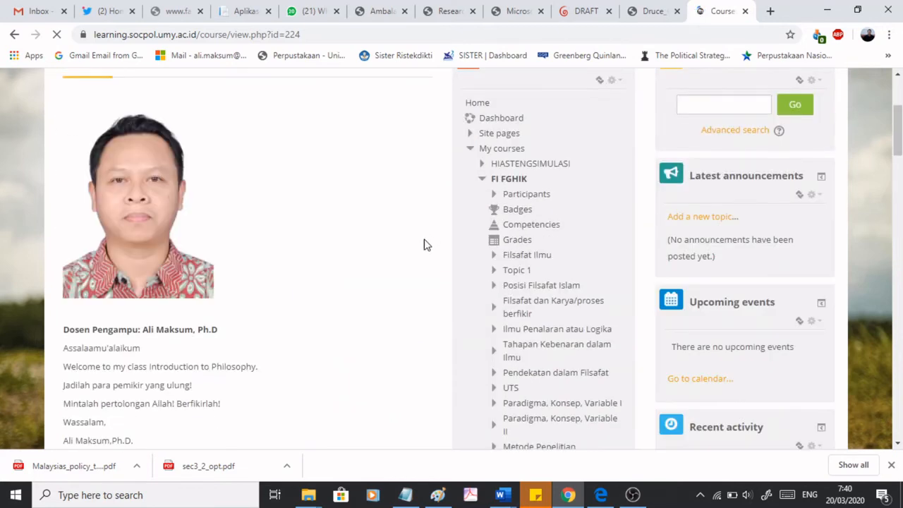
pyautogui.scroll(-7, 426, 244)
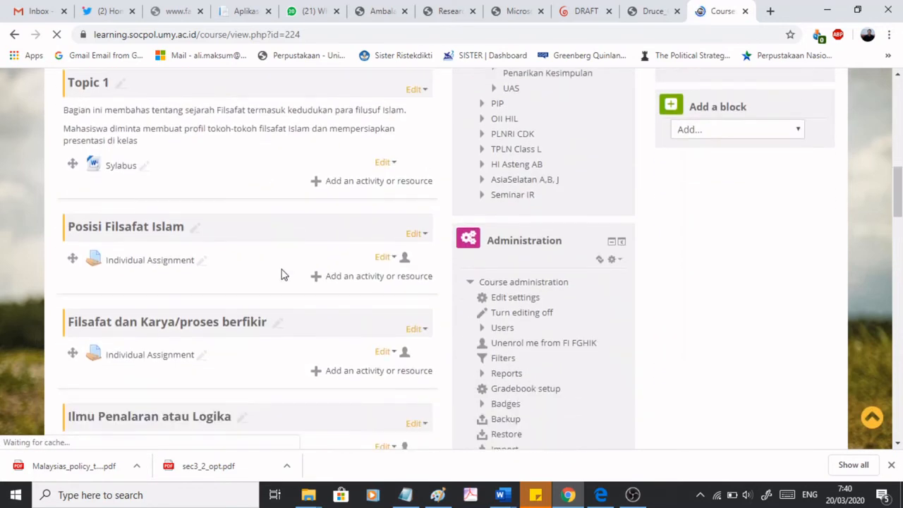
pyautogui.scroll(-1, 279, 274)
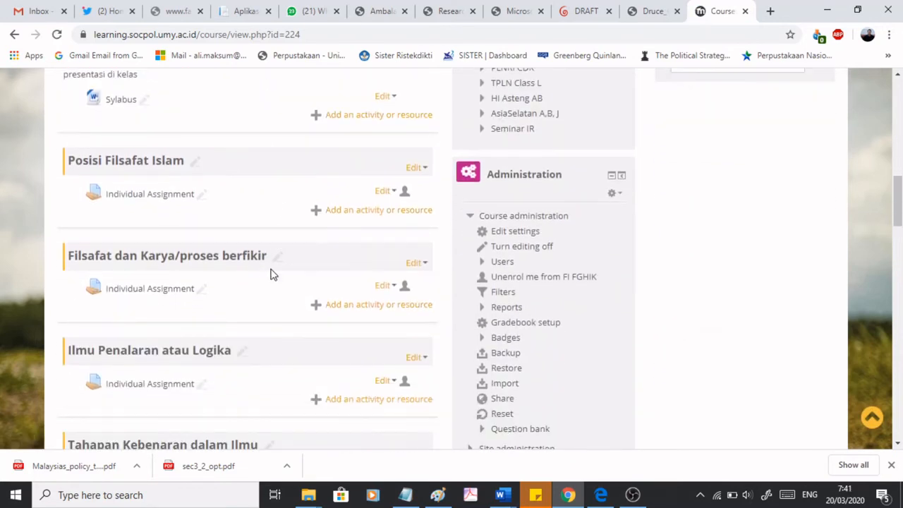
# - Open the Individual Assignment in the Posisi Filsafat Islam section and view all its submissions
pyautogui.click(128, 201)
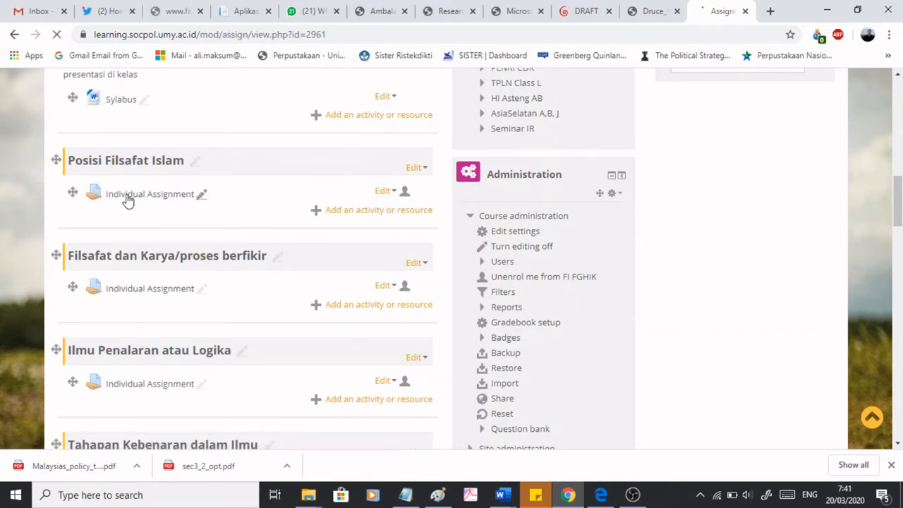
pyautogui.scroll(-3, 264, 288)
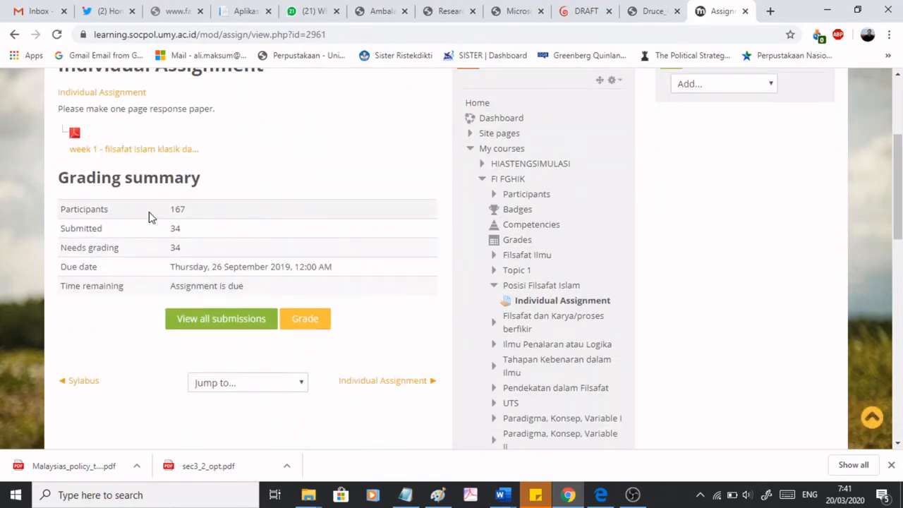
pyautogui.click(219, 322)
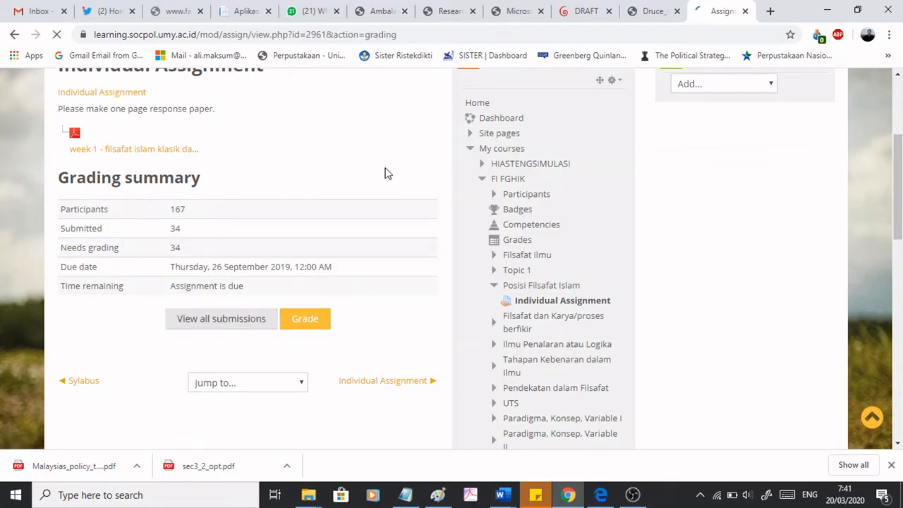
# - Look through the students' submissions to the Individual Assignment, including the status, grade and comment columns of the grading table
pyautogui.scroll(-4, 387, 172)
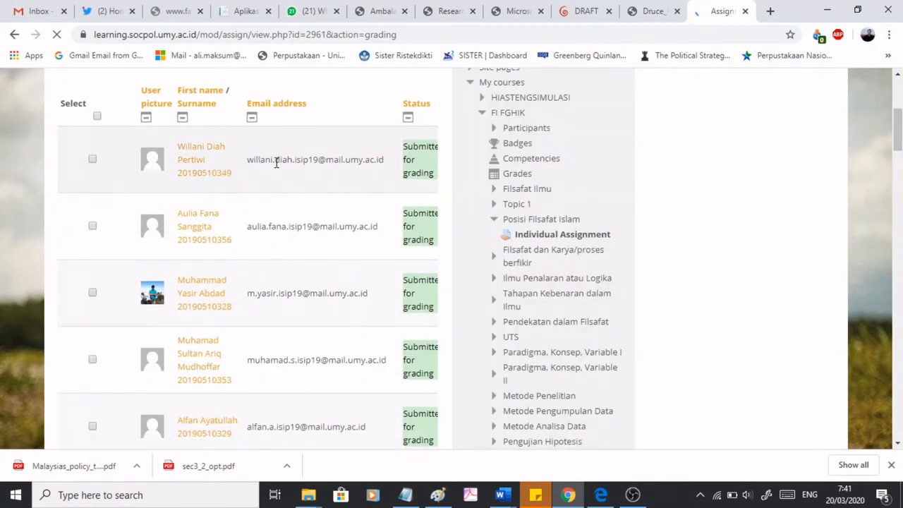
pyautogui.scroll(-15, 316, 178)
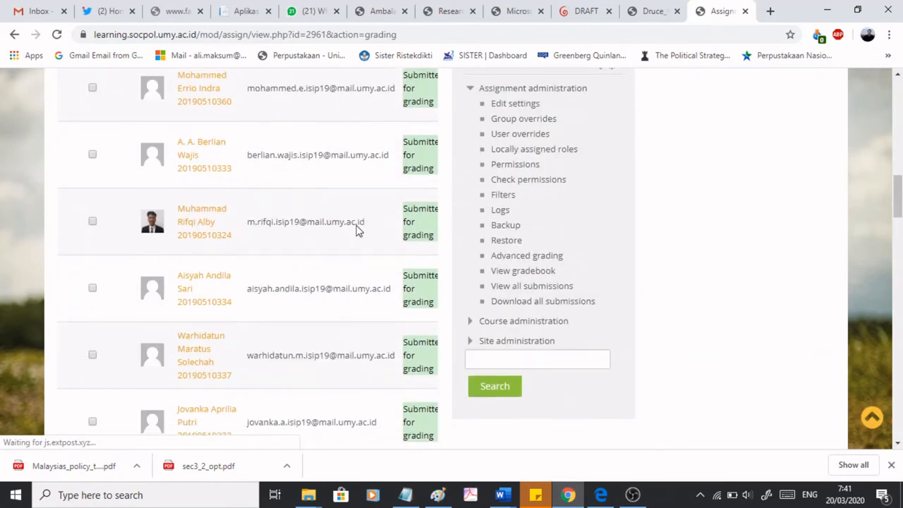
pyautogui.scroll(-15, 356, 232)
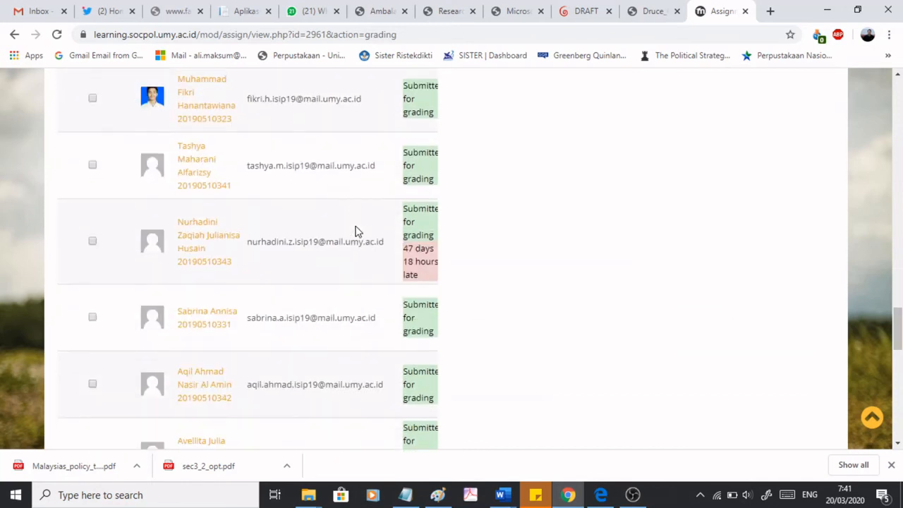
pyautogui.scroll(-4, 357, 232)
pyautogui.scroll(1, 321, 219)
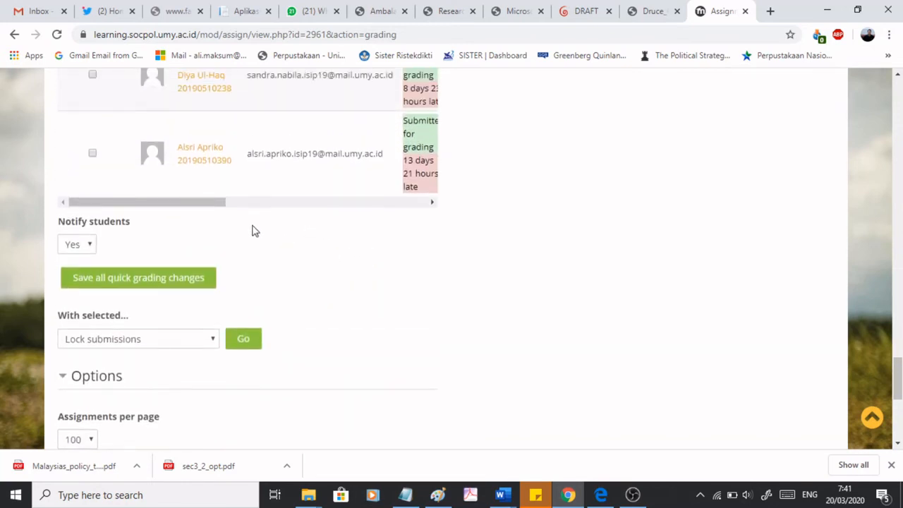
pyautogui.moveTo(207, 203); pyautogui.dragTo(306, 195)
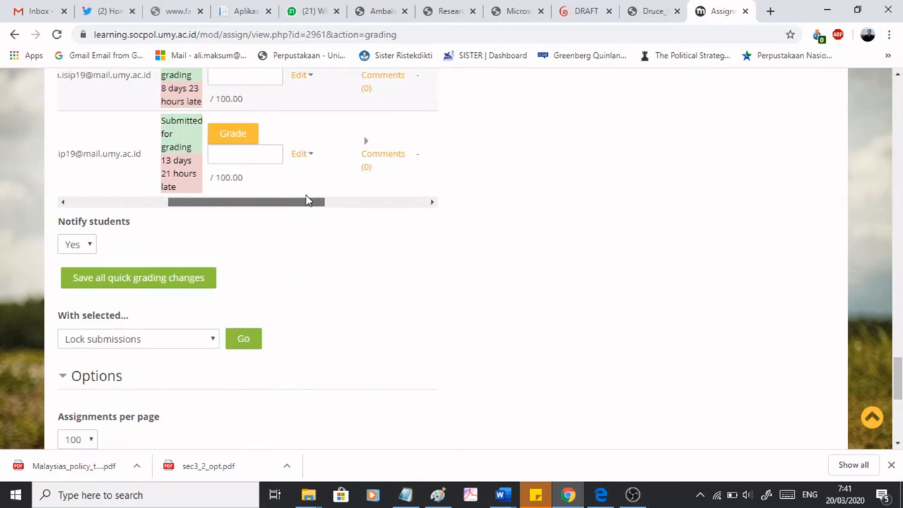
pyautogui.scroll(8, 464, 224)
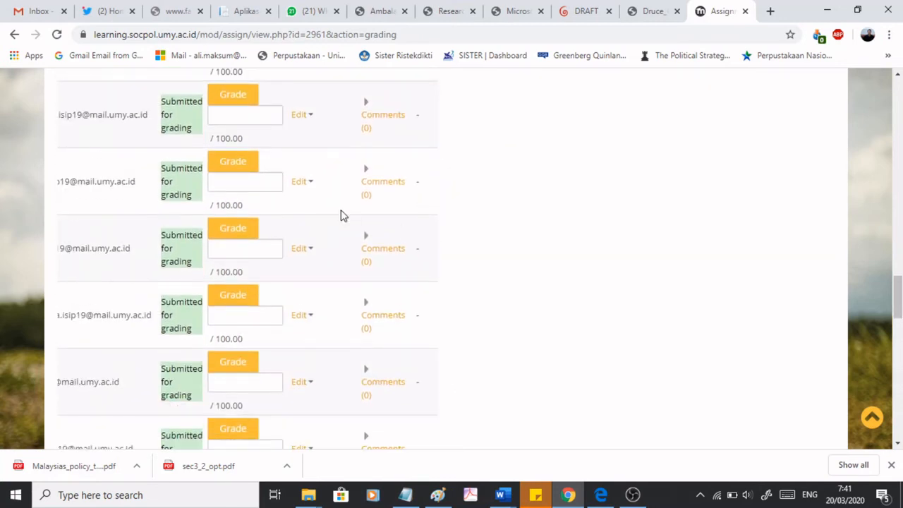
pyautogui.scroll(10, 335, 215)
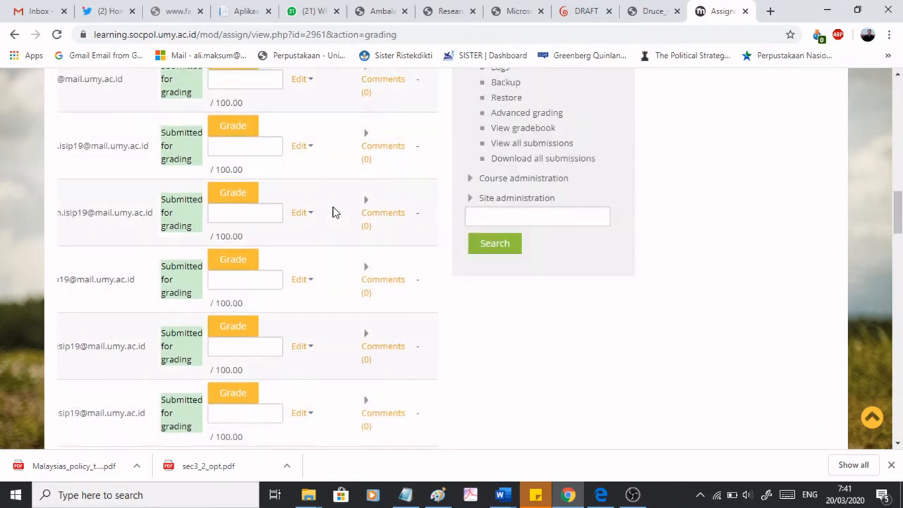
pyautogui.scroll(10, 335, 210)
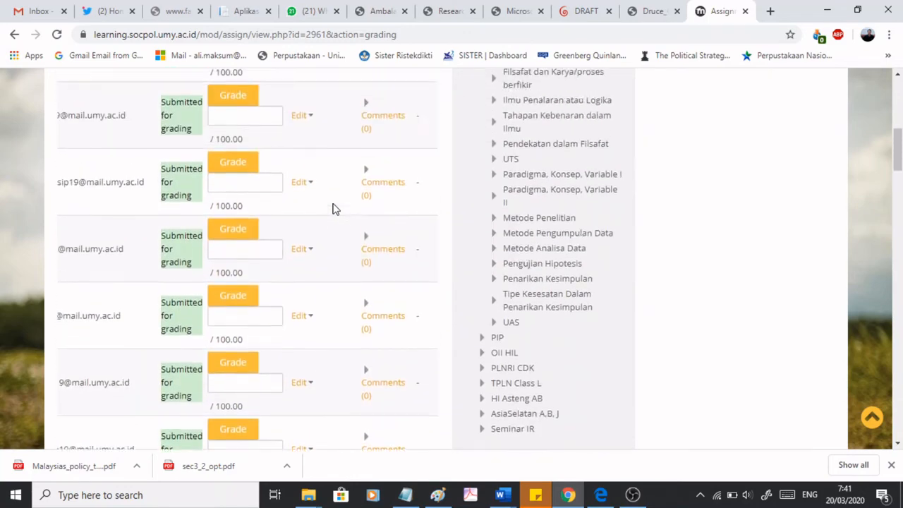
# - Give the first listed submission a grade of 80 and save all quick grading changes
pyautogui.scroll(3, 335, 207)
pyautogui.scroll(-2, 282, 218)
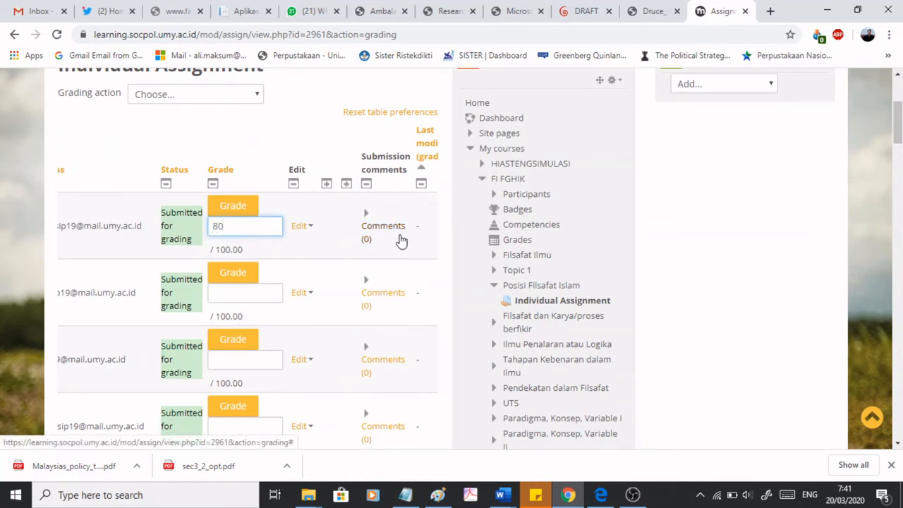
pyautogui.scroll(-10, 264, 306)
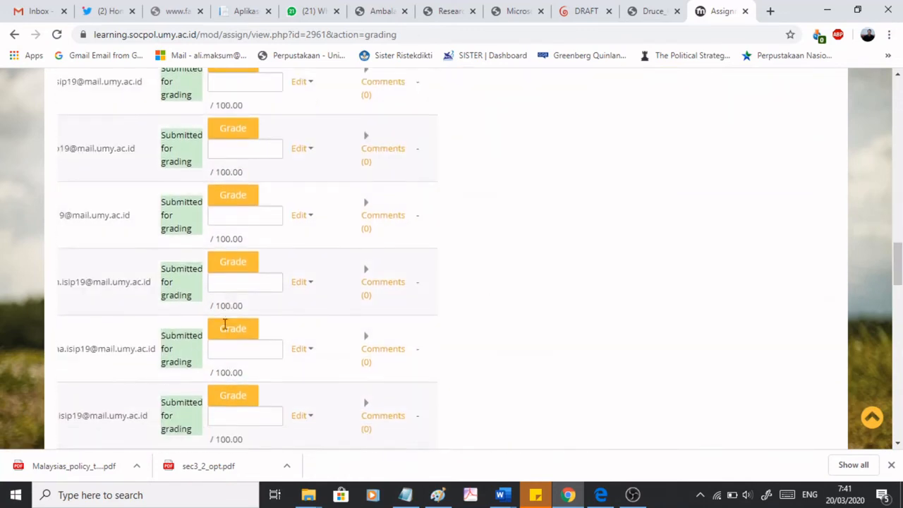
pyautogui.scroll(-15, 224, 325)
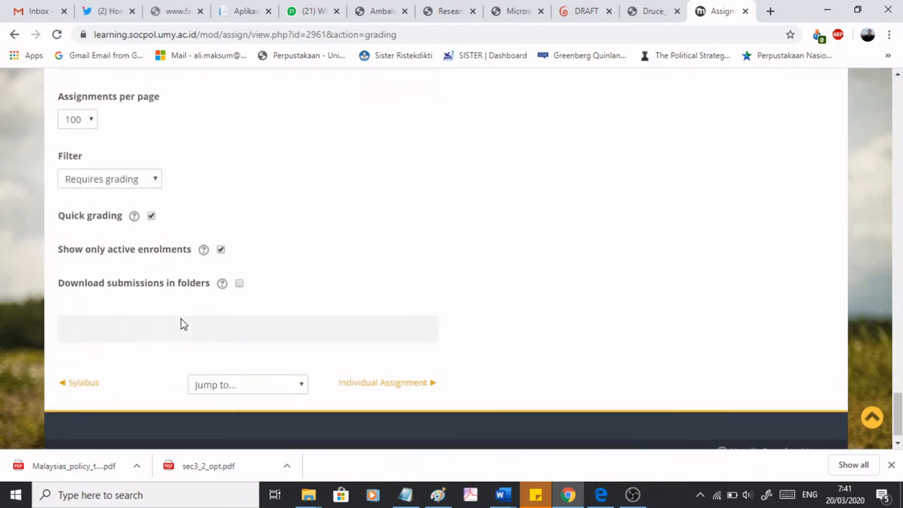
pyautogui.scroll(5, 180, 324)
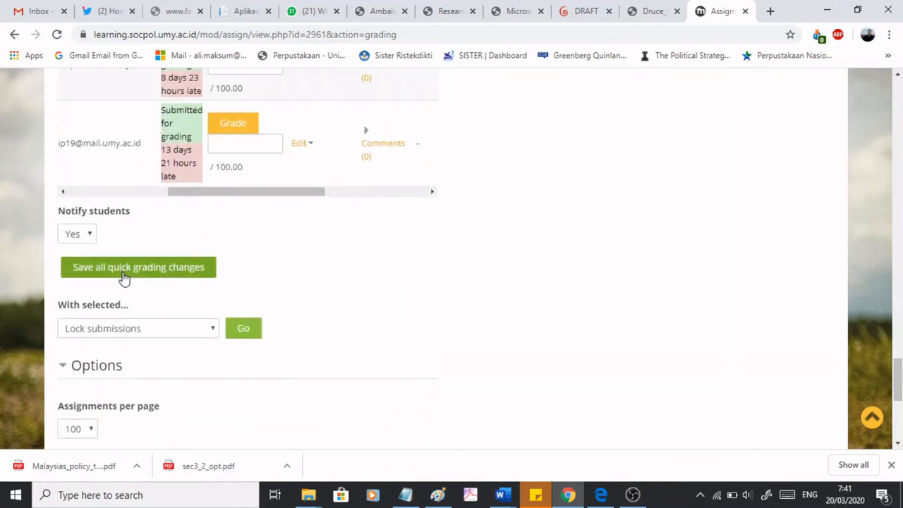
pyautogui.click(124, 276)
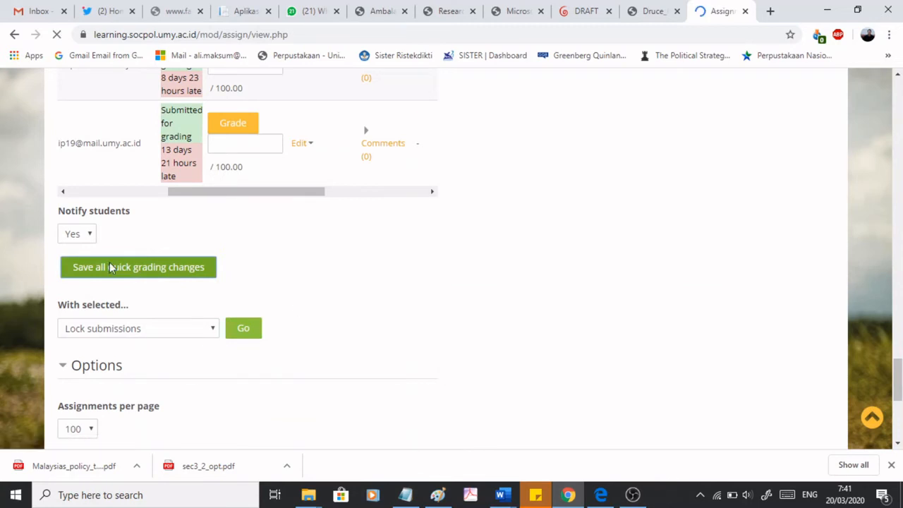
pyautogui.scroll(-1, 225, 275)
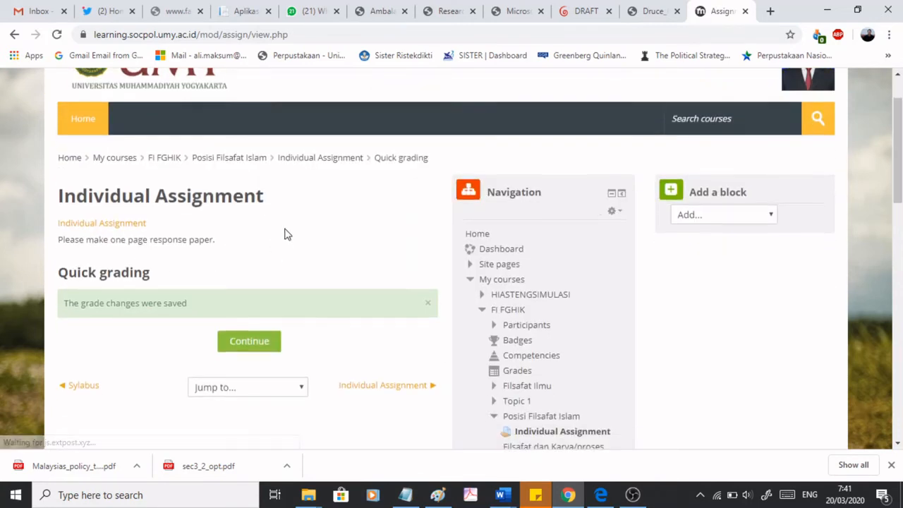
pyautogui.scroll(-4, 282, 235)
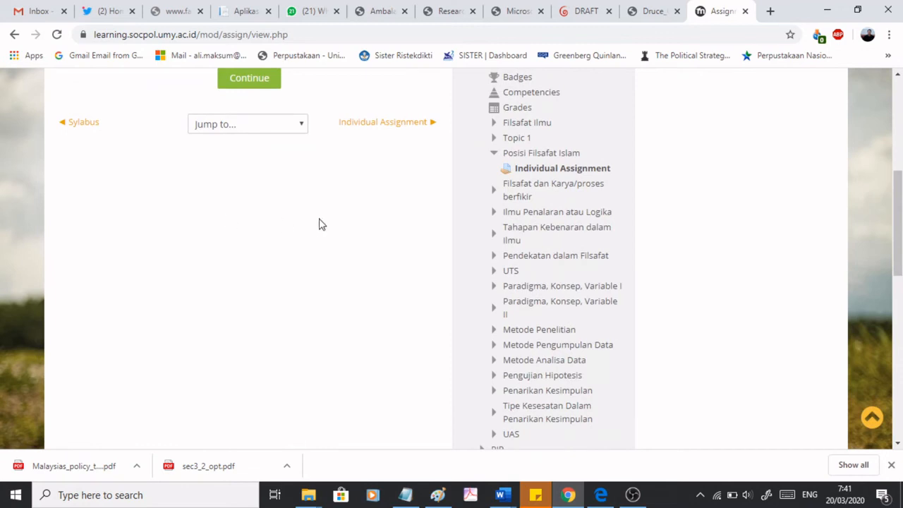
pyautogui.scroll(5, 319, 225)
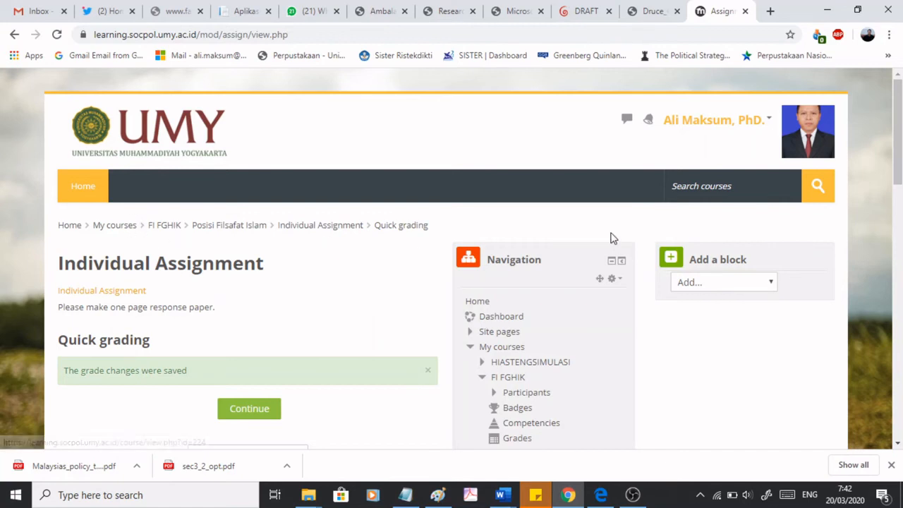
# - Open the HIASTENGSIMULASI course and review the resources and activities in the Politics in Malaysia and Singapore section
pyautogui.scroll(-2, 538, 301)
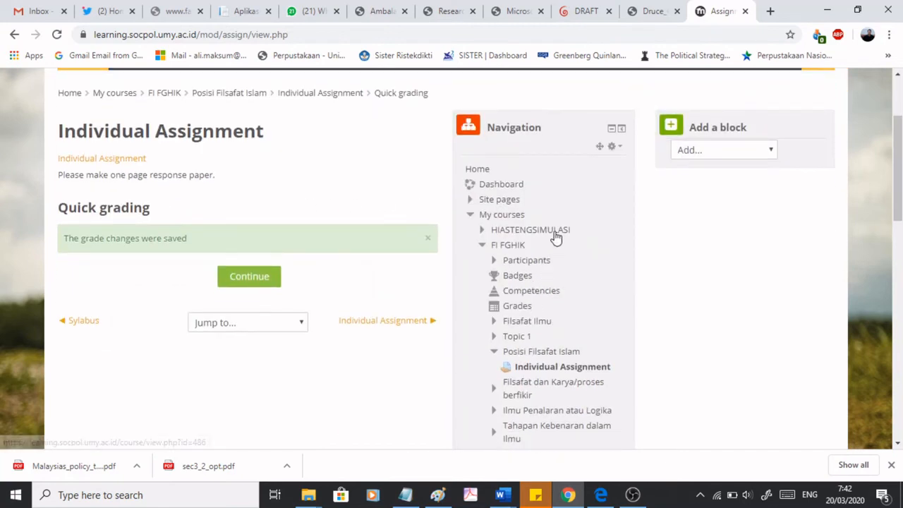
pyautogui.click(555, 233)
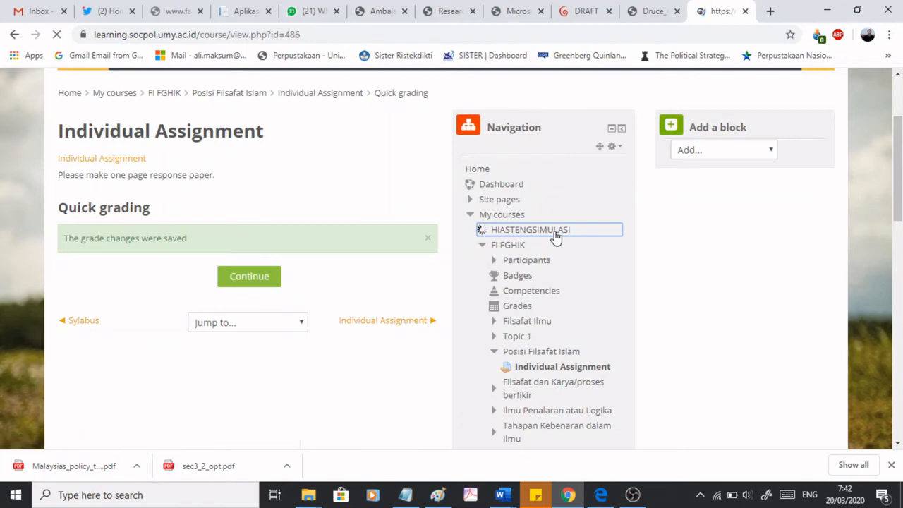
pyautogui.scroll(-8, 381, 268)
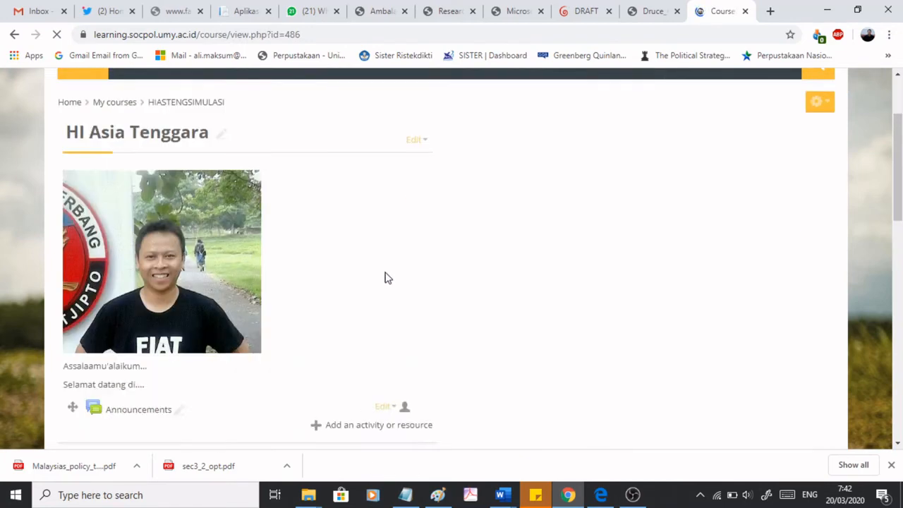
pyautogui.scroll(-2, 374, 269)
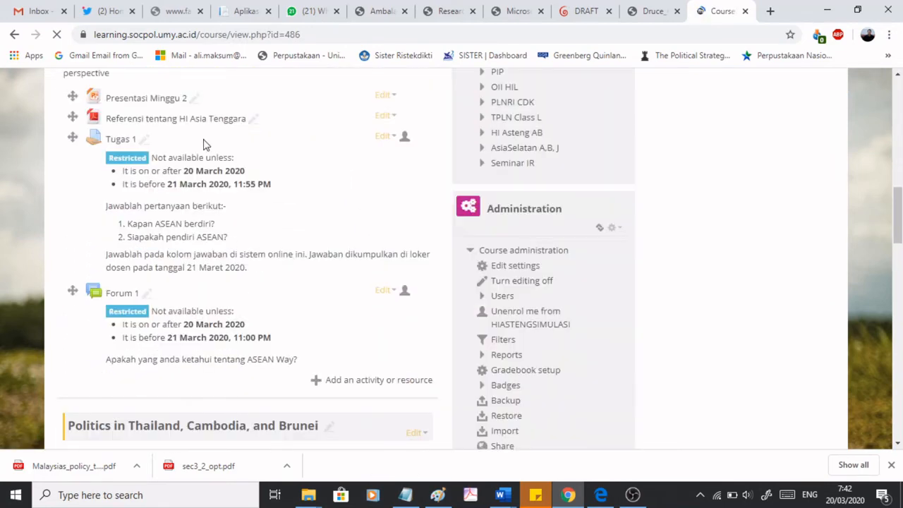
pyautogui.scroll(-1, 243, 218)
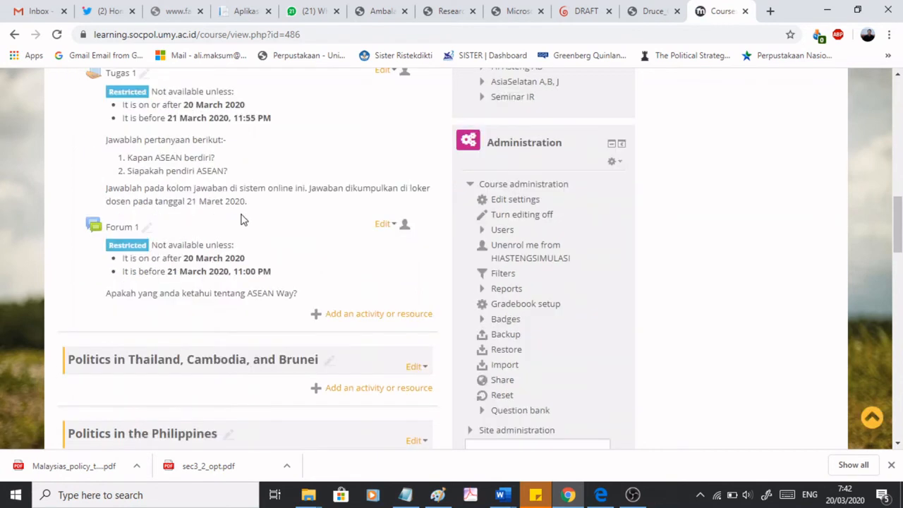
pyautogui.scroll(1, 159, 185)
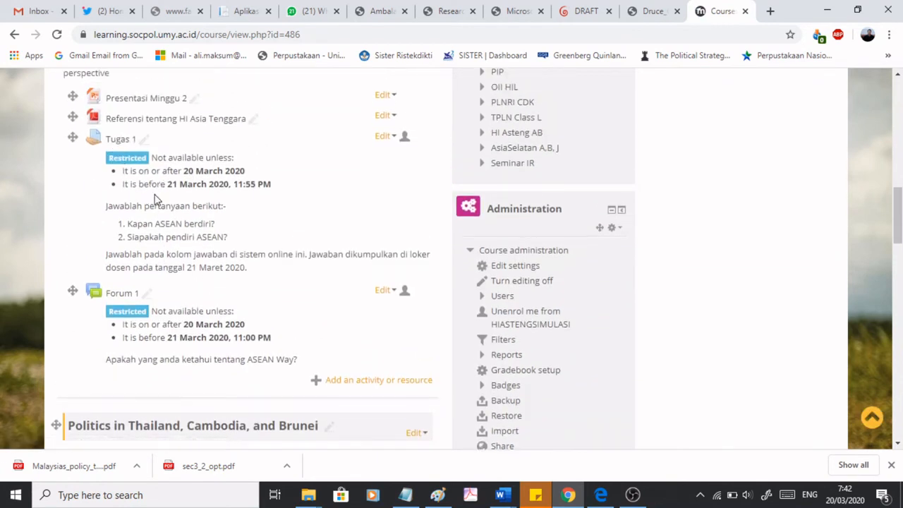
pyautogui.scroll(1, 155, 199)
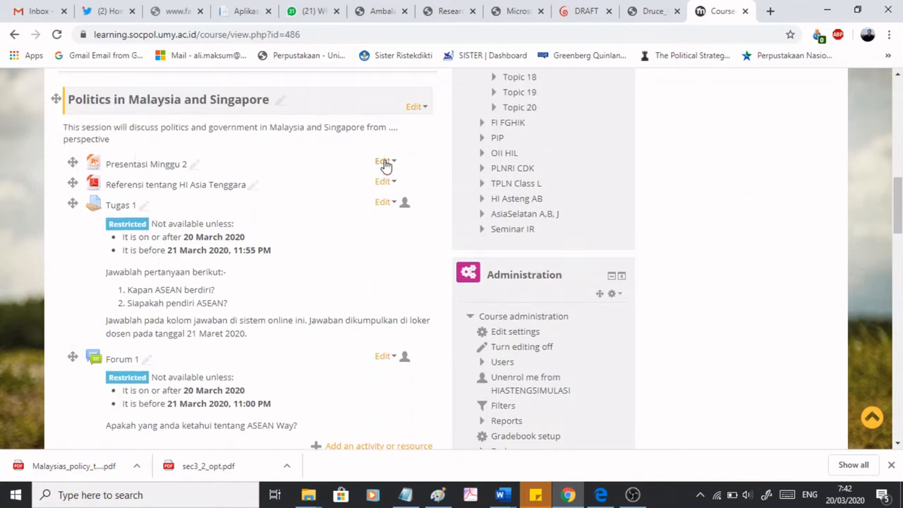
# - Start adding a URL resource to the Politics in Malaysia and Singapore section
pyautogui.scroll(-2, 390, 210)
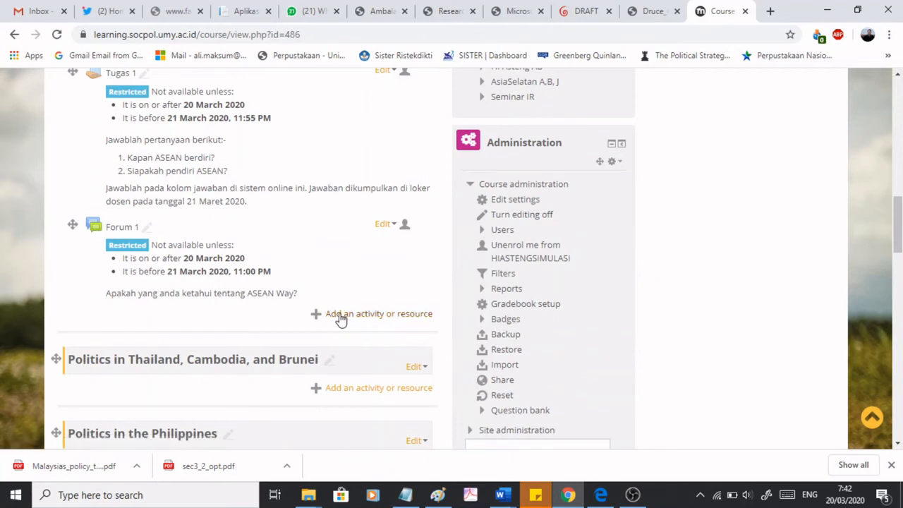
pyautogui.click(342, 319)
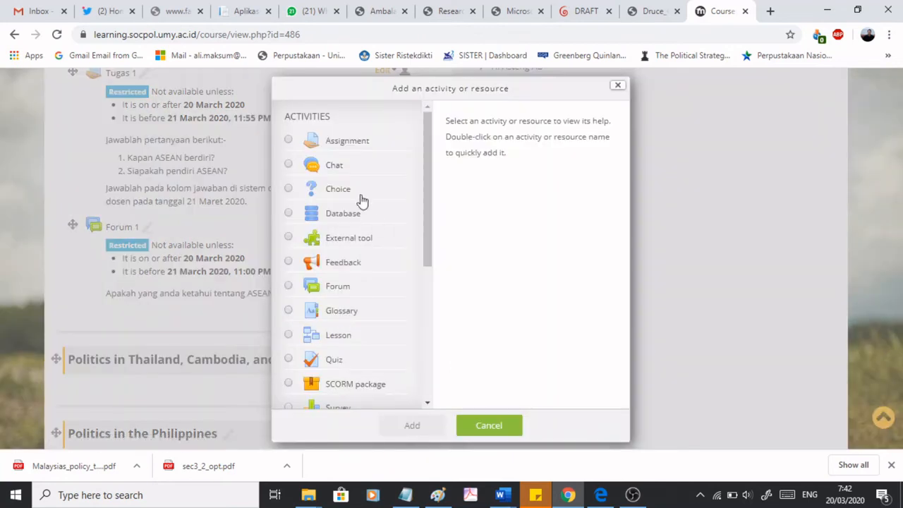
pyautogui.scroll(-3, 353, 227)
pyautogui.scroll(-2, 353, 236)
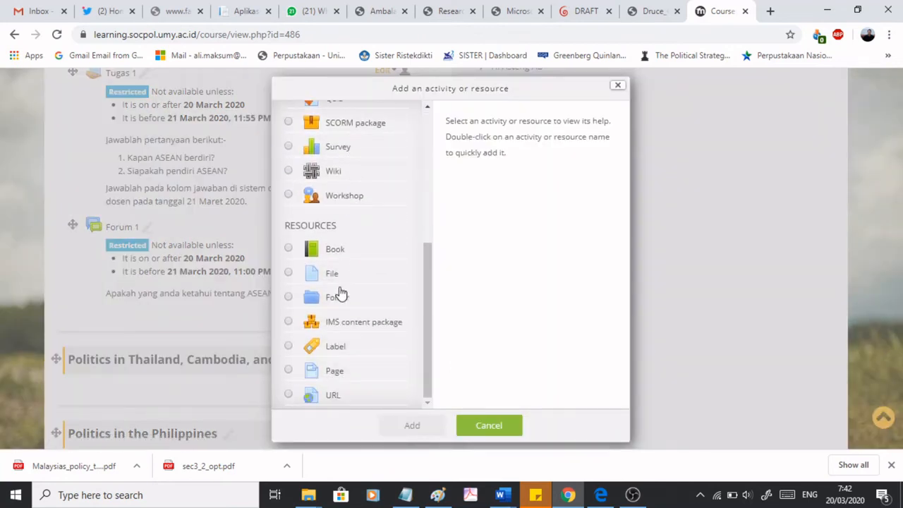
pyautogui.click(333, 397)
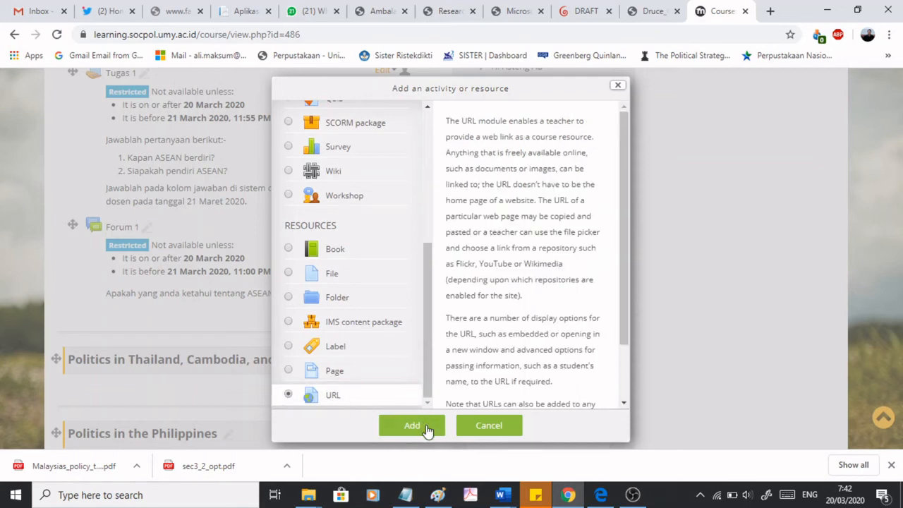
pyautogui.click(427, 426)
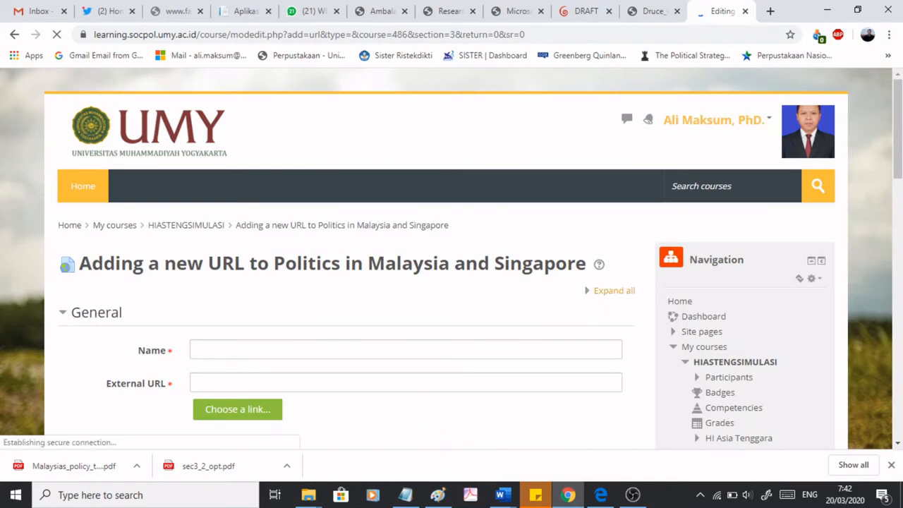
pyautogui.scroll(-1, 295, 281)
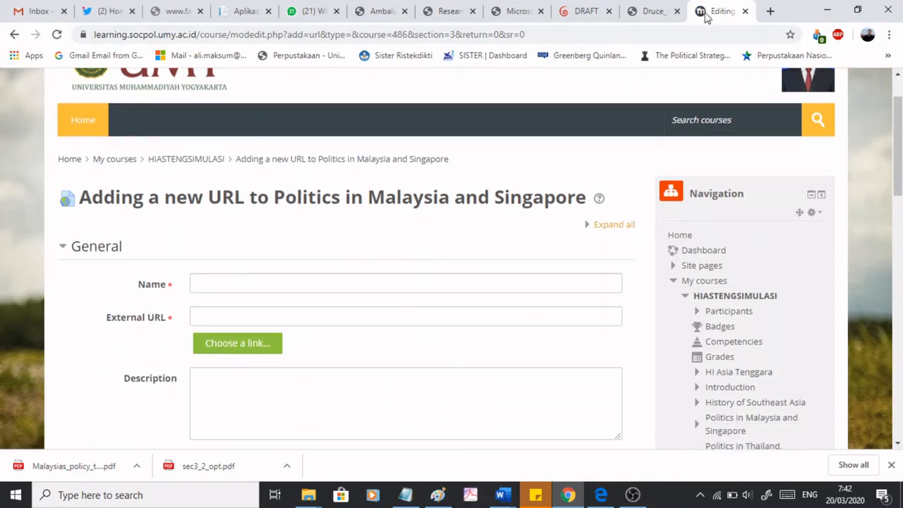
# - Open YouTube in a new browser tab and search for "donald trump saudi speech"
pyautogui.click(770, 11)
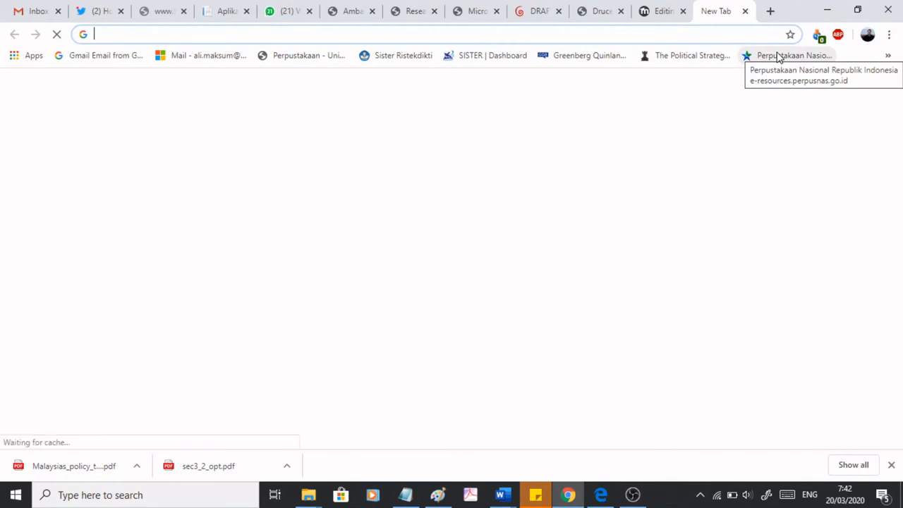
pyautogui.write('you')
pyautogui.click(777, 52)
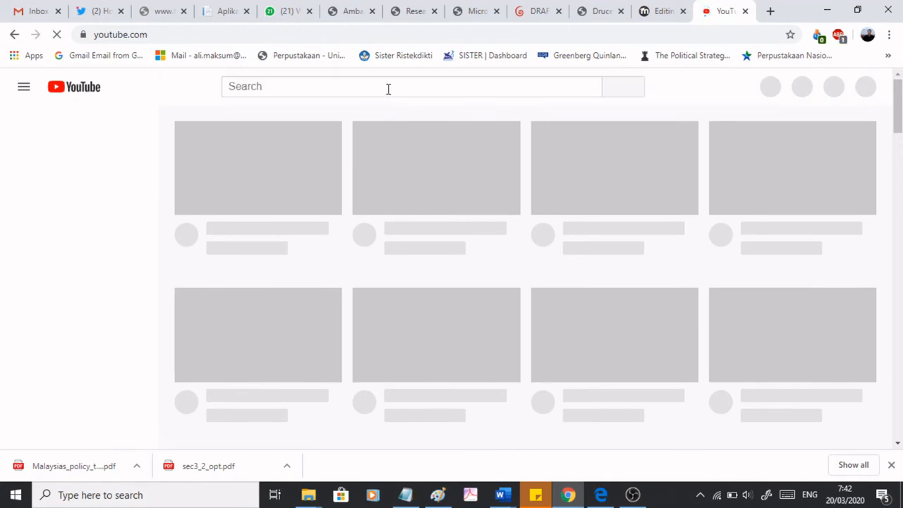
pyautogui.click(388, 88)
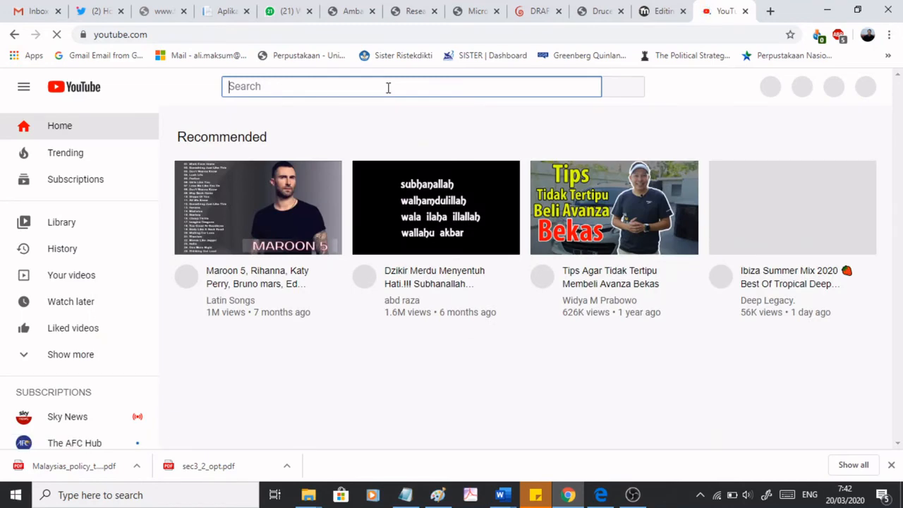
pyautogui.write('donald t')
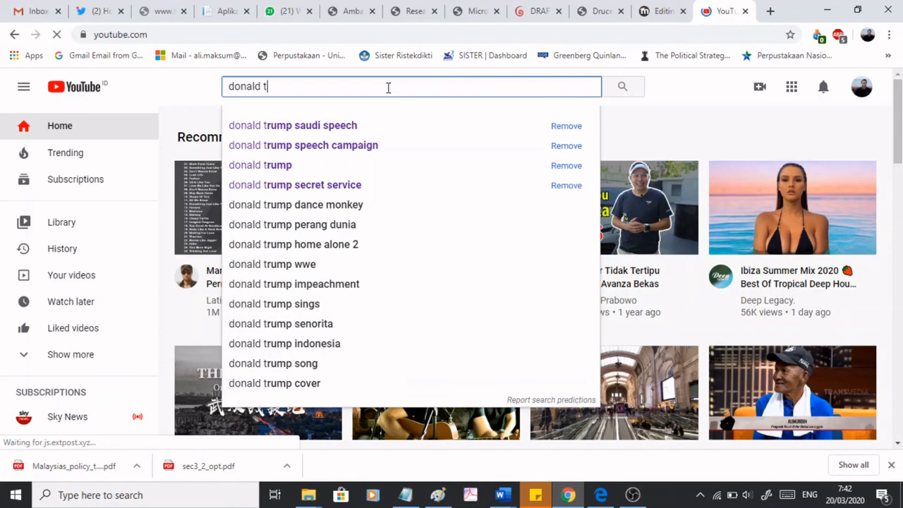
pyautogui.press('Down')
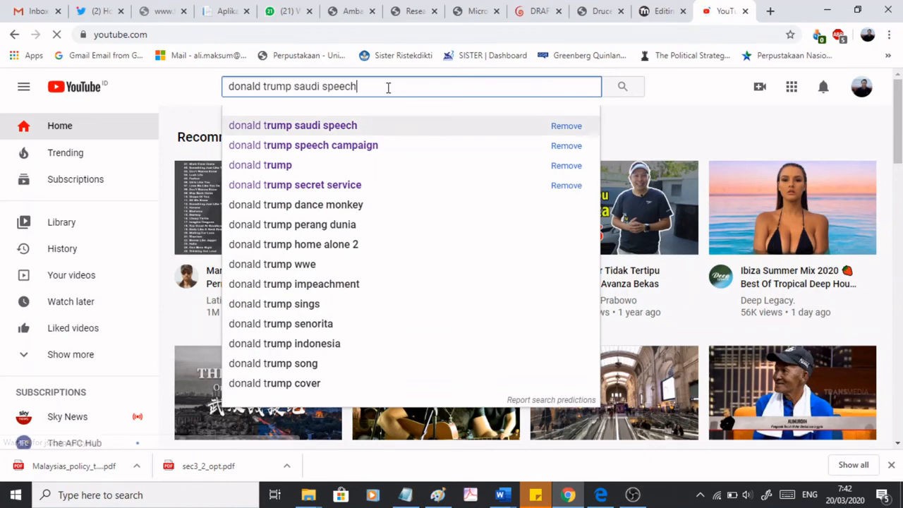
pyautogui.press('Return')
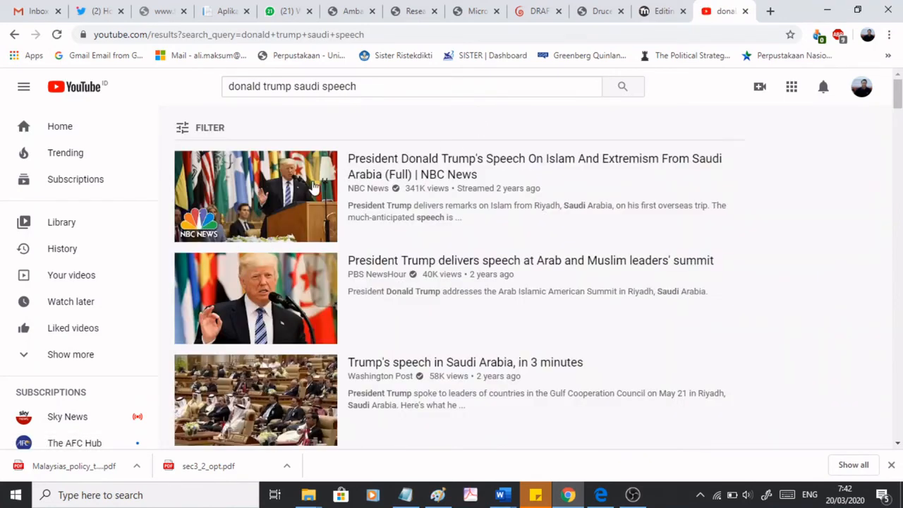
# - Open the PBS NewsHour video "President Trump delivers speech at Arab and Muslim leaders' summit", copy its web address, and return to the Moodle URL form
pyautogui.moveTo(278, 192)
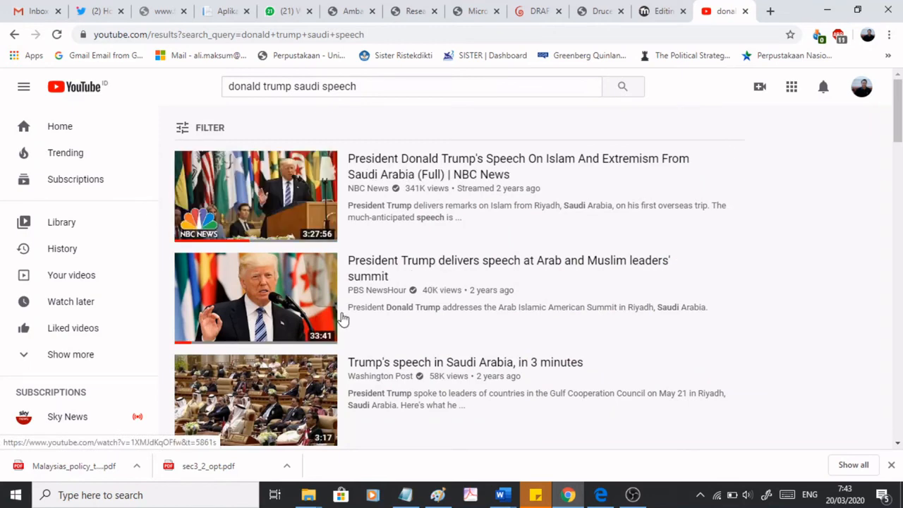
pyautogui.click(261, 286)
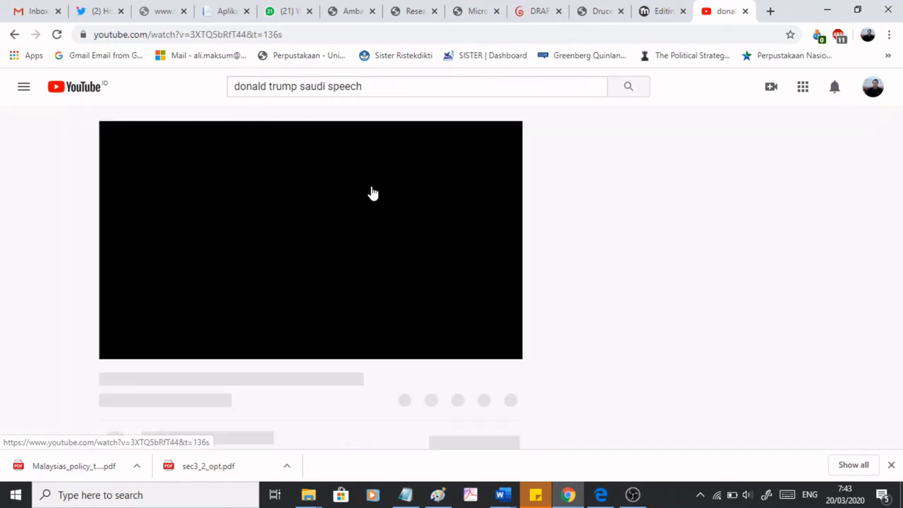
pyautogui.click(358, 34)
pyautogui.hotkey('ctrl', 'c')
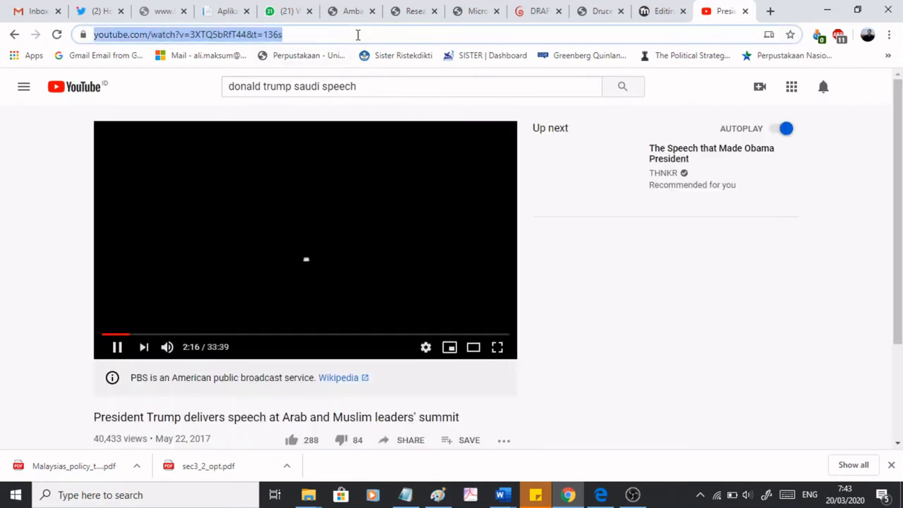
pyautogui.click(746, 12)
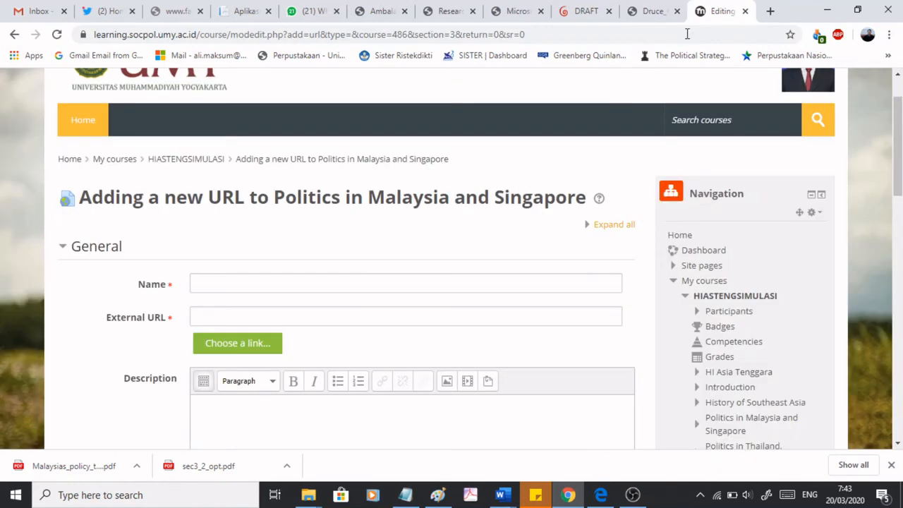
# - Name the URL resource "Presentasi Donald Trump", paste the copied YouTube link as its external URL, and save it to the course
pyautogui.click(345, 279)
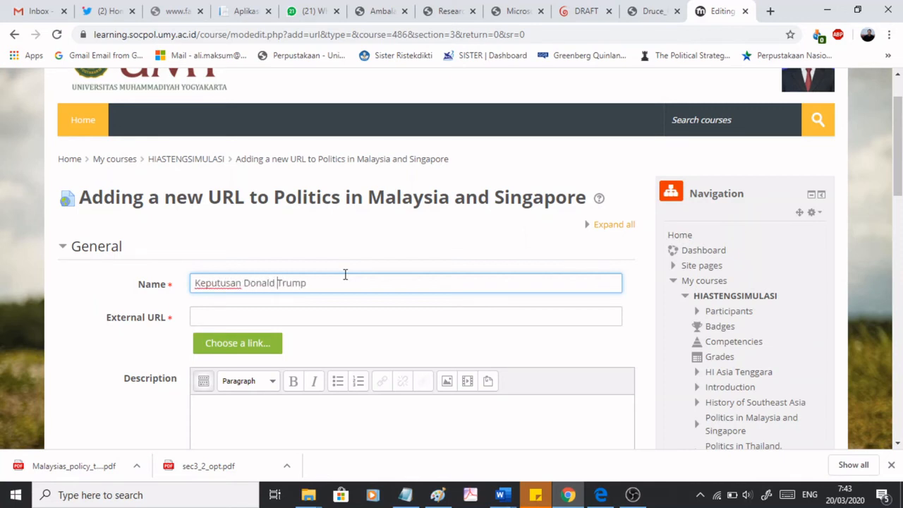
pyautogui.hotkey('ctrl', 'shift', 'Right')
pyautogui.write('Presenta')
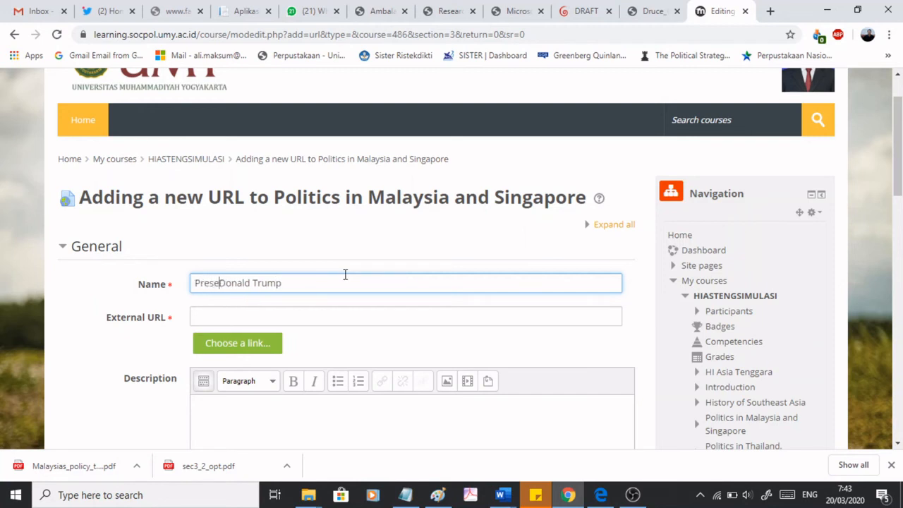
pyautogui.write('si')
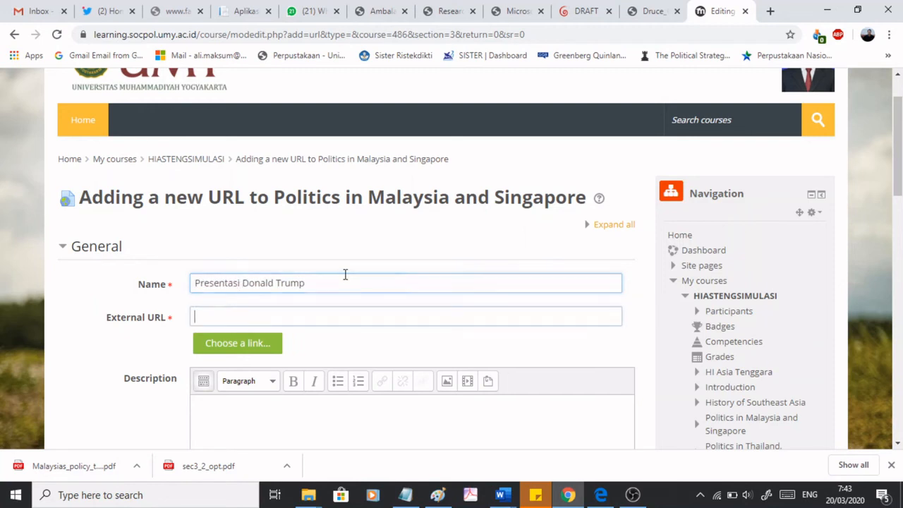
pyautogui.press('Tab')
pyautogui.hotkey('ctrl', 'v')
pyautogui.scroll(-9, 333, 199)
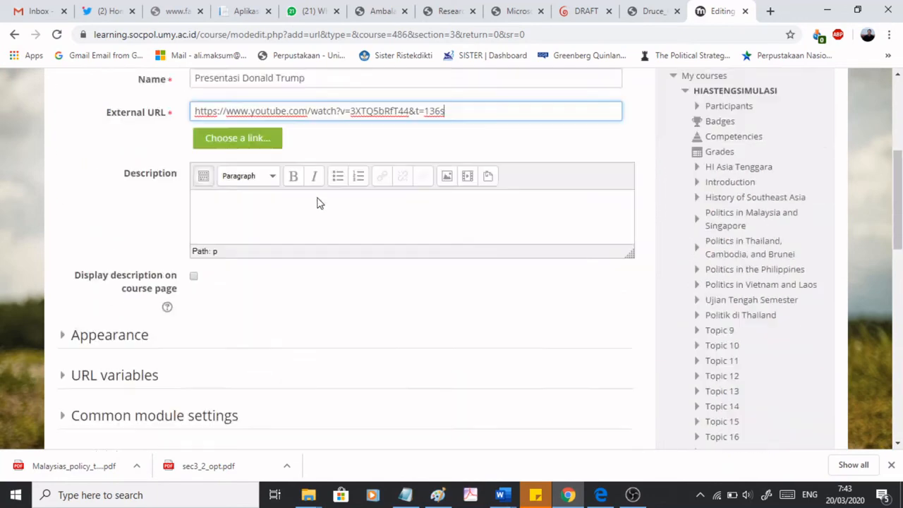
pyautogui.click(274, 224)
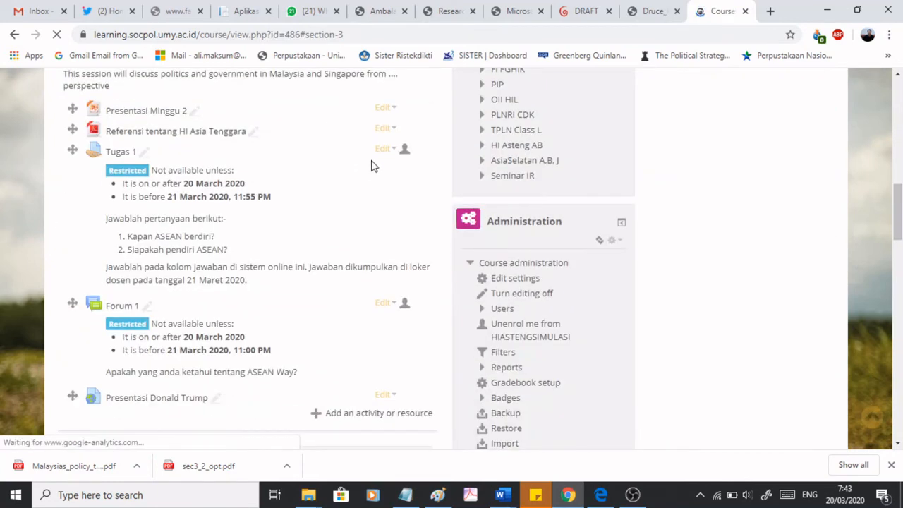
# - Open the settings of the Presentasi Donald Trump resource in the Politics in Malaysia and Singapore section
pyautogui.scroll(-4, 339, 185)
pyautogui.scroll(1, 205, 203)
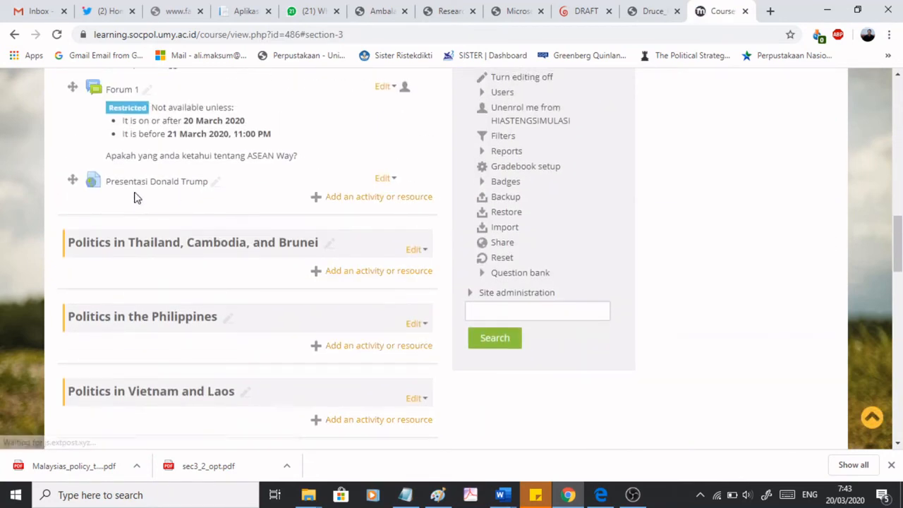
pyautogui.scroll(4, 178, 190)
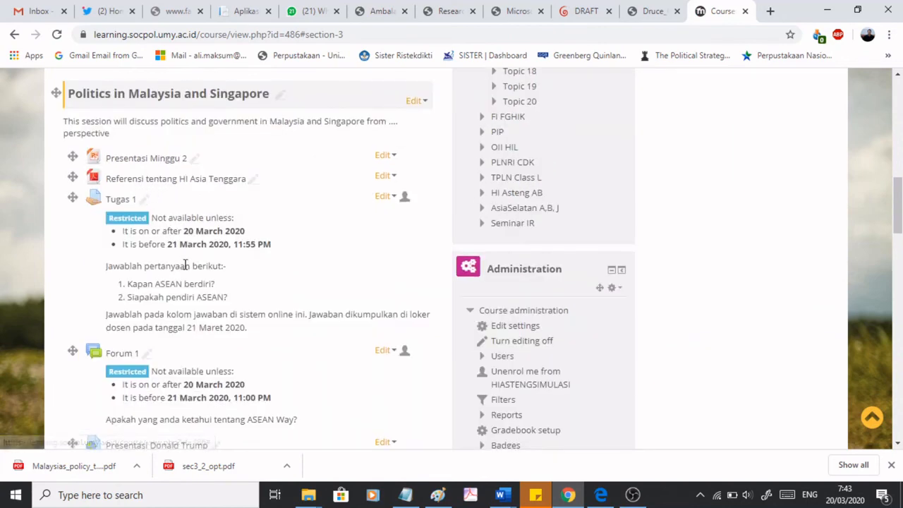
pyautogui.scroll(-3, 185, 265)
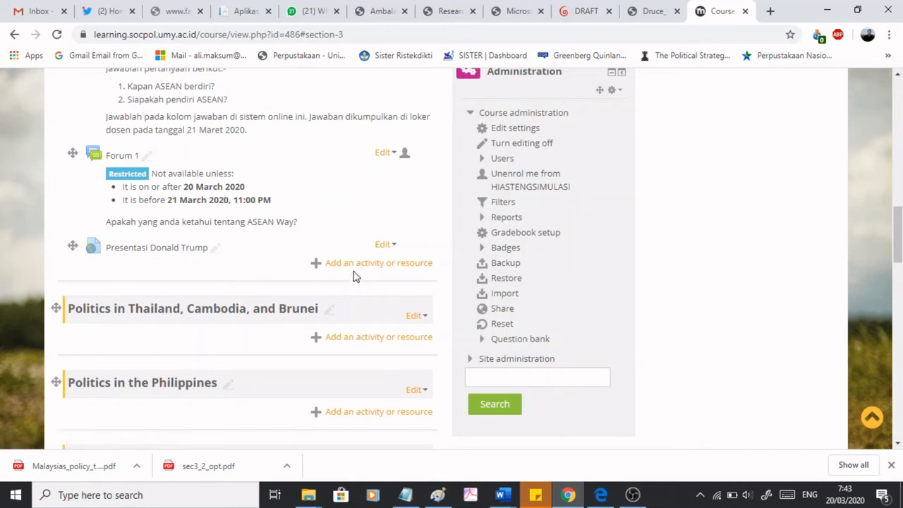
pyautogui.click(384, 247)
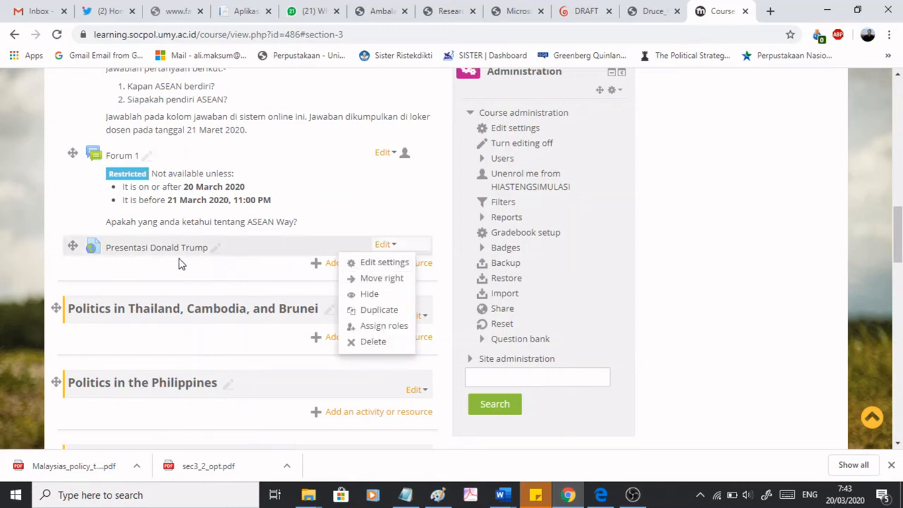
pyautogui.click(161, 277)
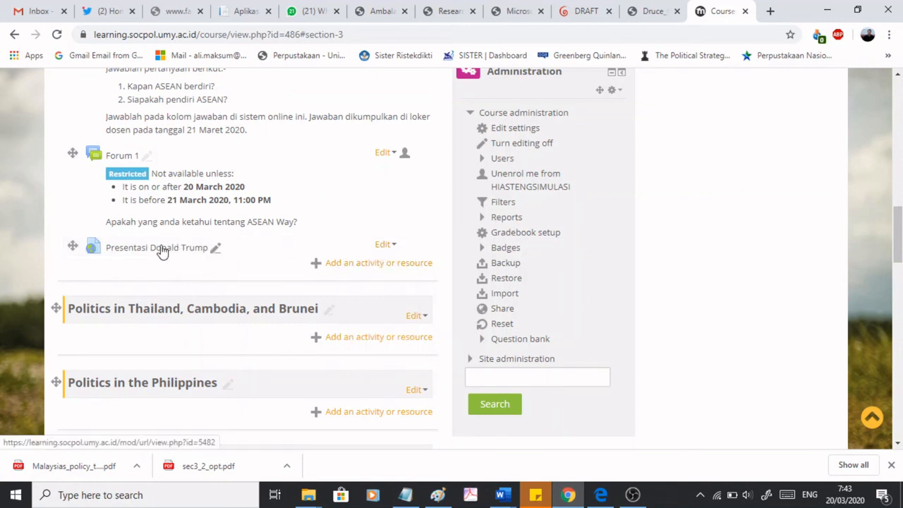
pyautogui.click(381, 247)
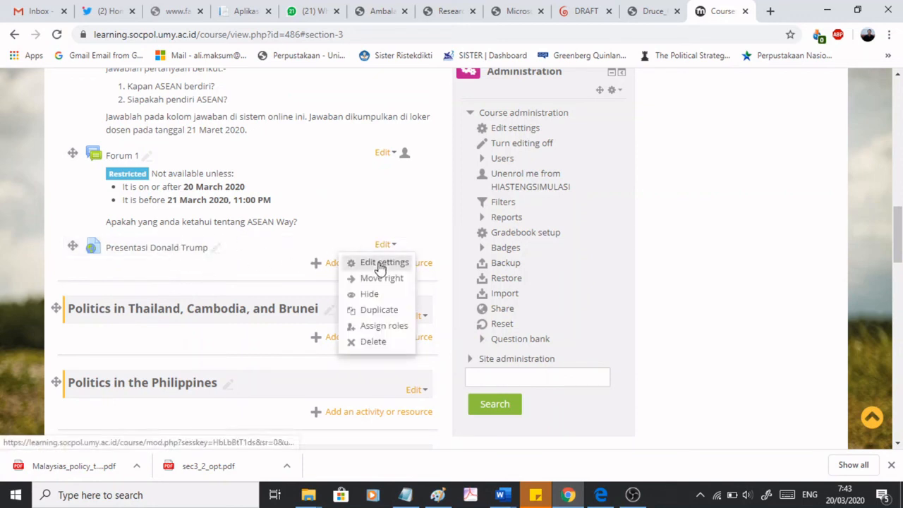
pyautogui.click(378, 261)
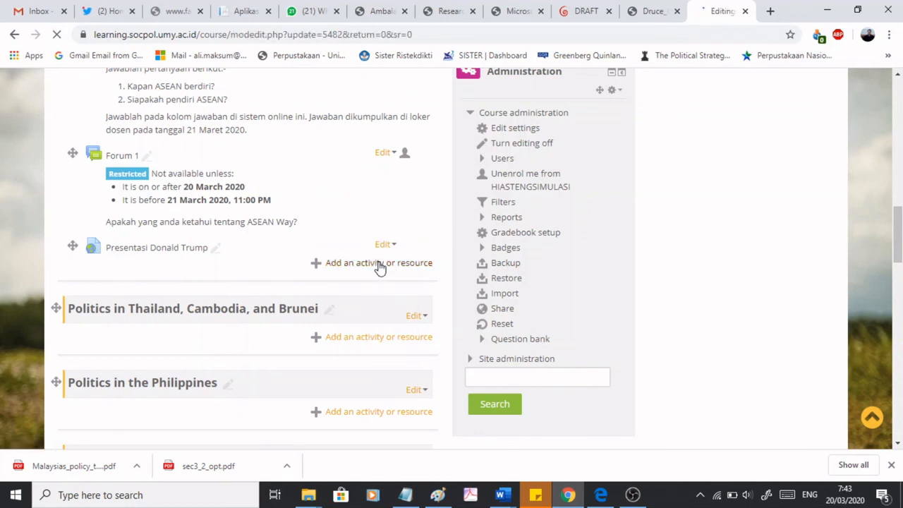
# - Describe the resource as "Silahkan di review presentasi tersebut dan buatlah makalah 2 lembar dalam bentul print out.", show it on the course page and save
pyautogui.scroll(-2, 379, 264)
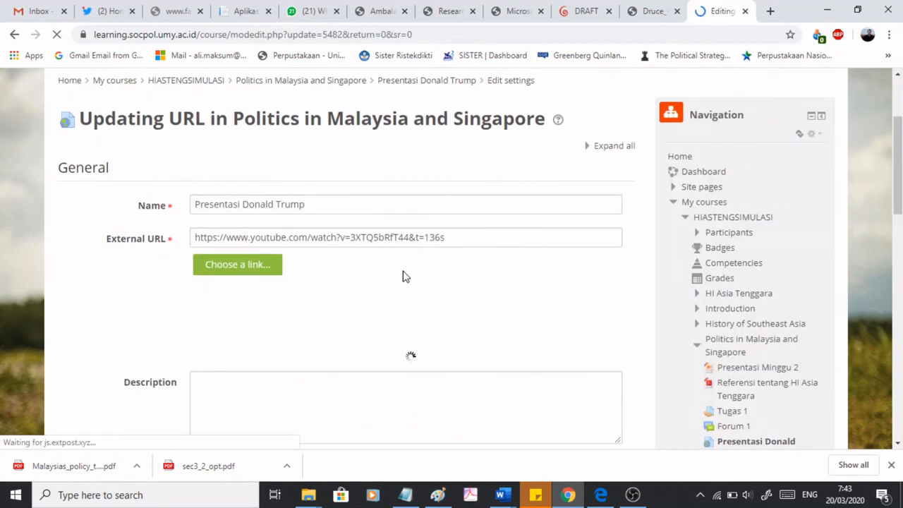
pyautogui.scroll(-3, 405, 277)
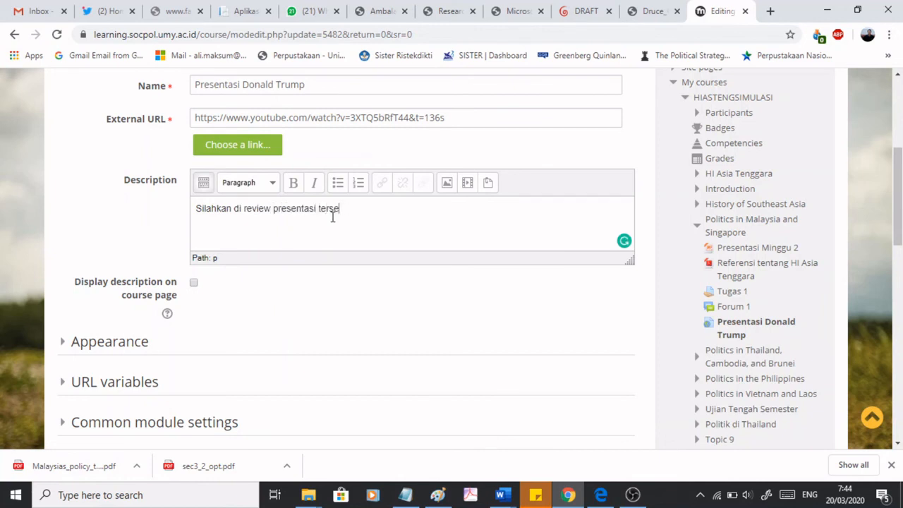
pyautogui.write('but dan bu')
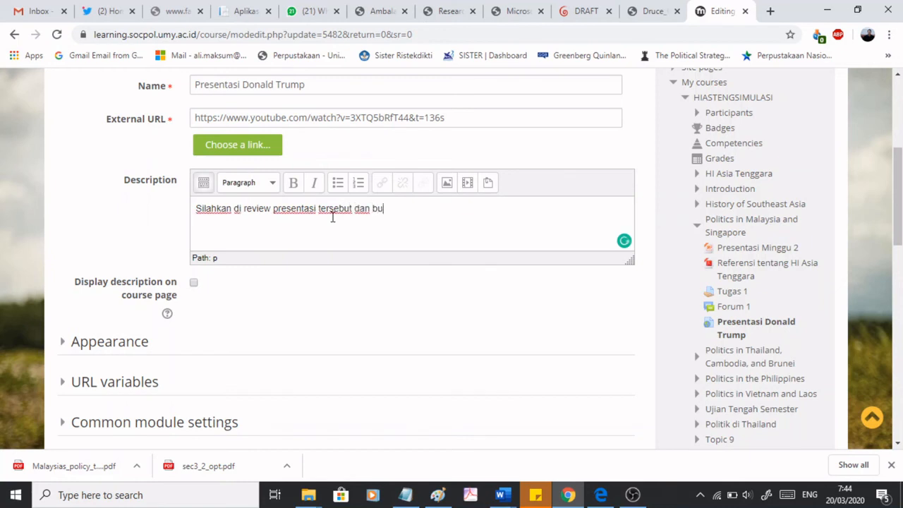
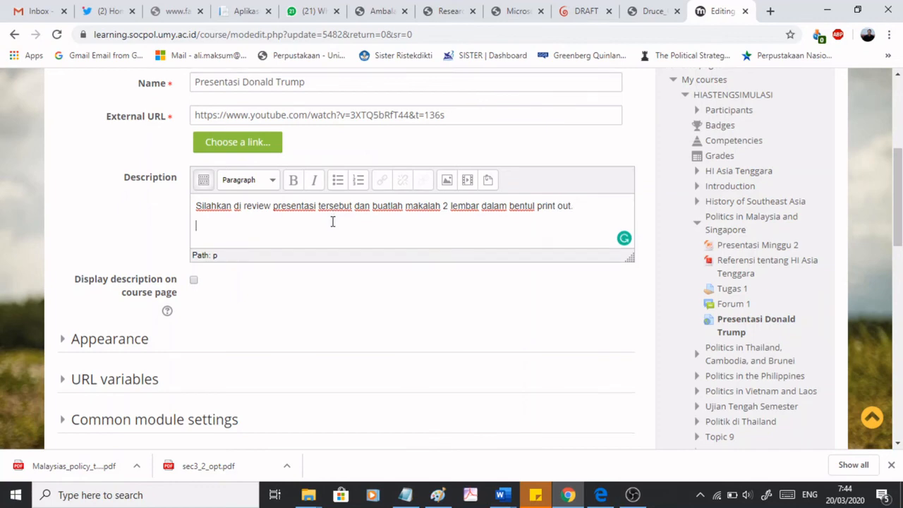
pyautogui.scroll(-5, 333, 217)
pyautogui.scroll(5, 329, 210)
pyautogui.scroll(1, 244, 220)
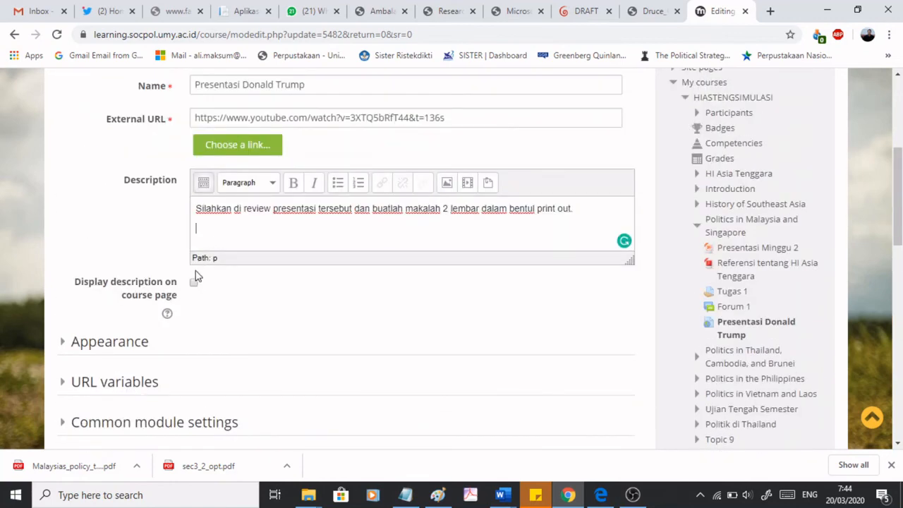
pyautogui.scroll(-5, 287, 265)
pyautogui.click(303, 277)
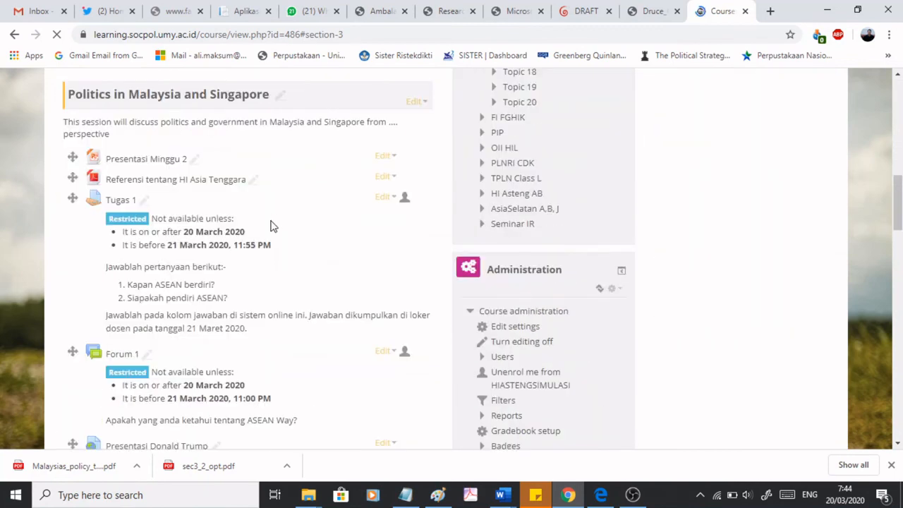
# - Start a new topic in the HI Asia Tenggara course's announcements
pyautogui.scroll(-2, 272, 227)
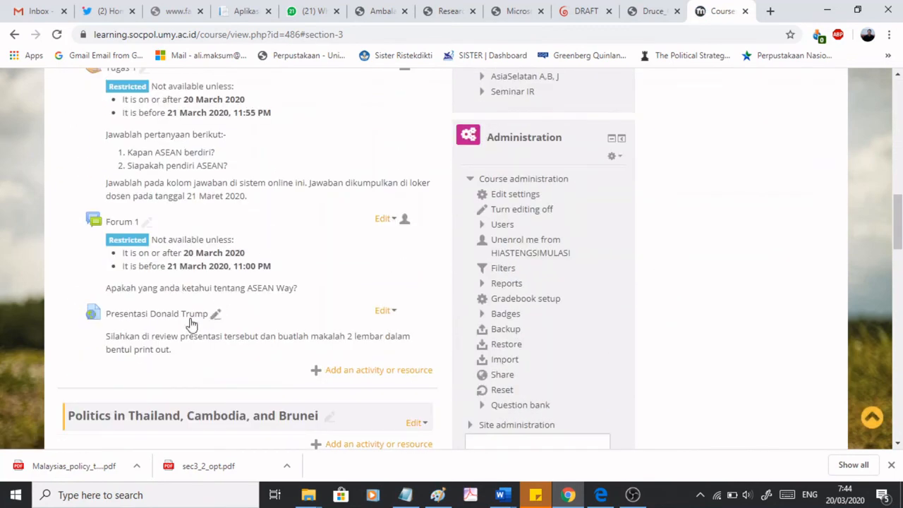
pyautogui.scroll(2, 319, 304)
pyautogui.scroll(-1, 276, 312)
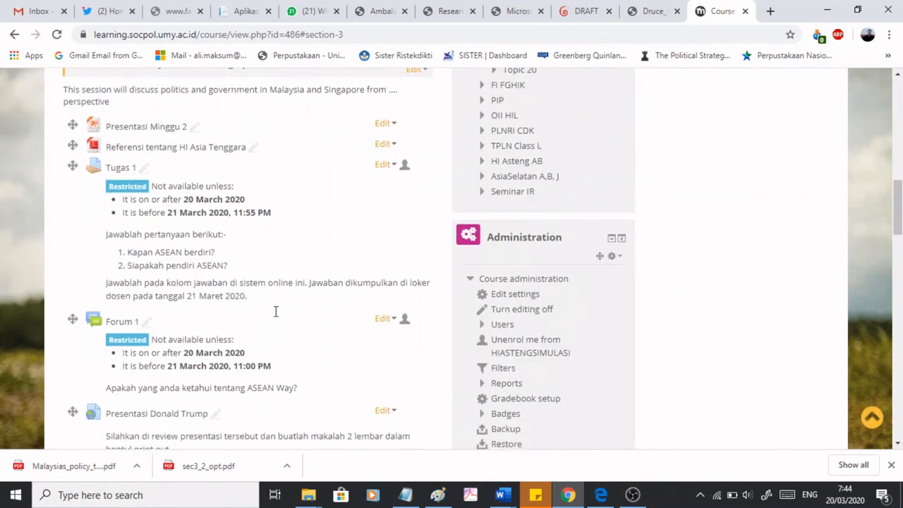
pyautogui.scroll(9, 276, 318)
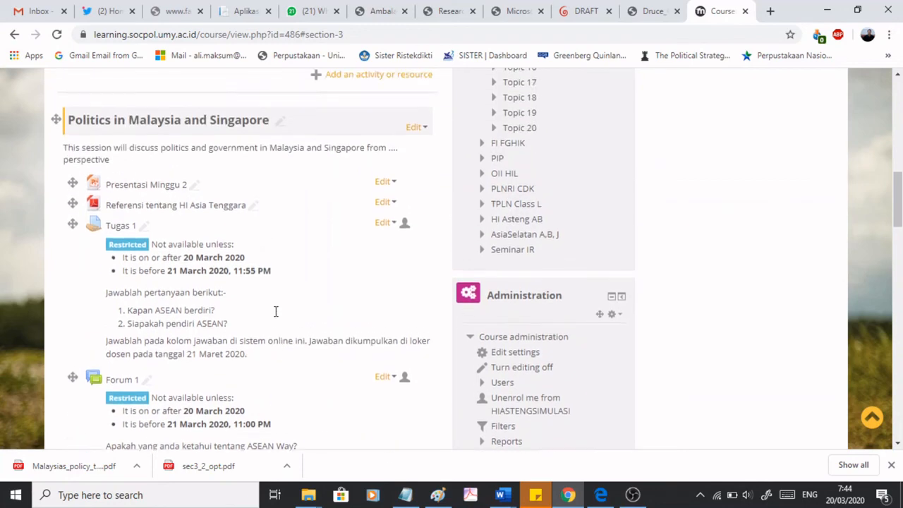
pyautogui.scroll(4, 275, 317)
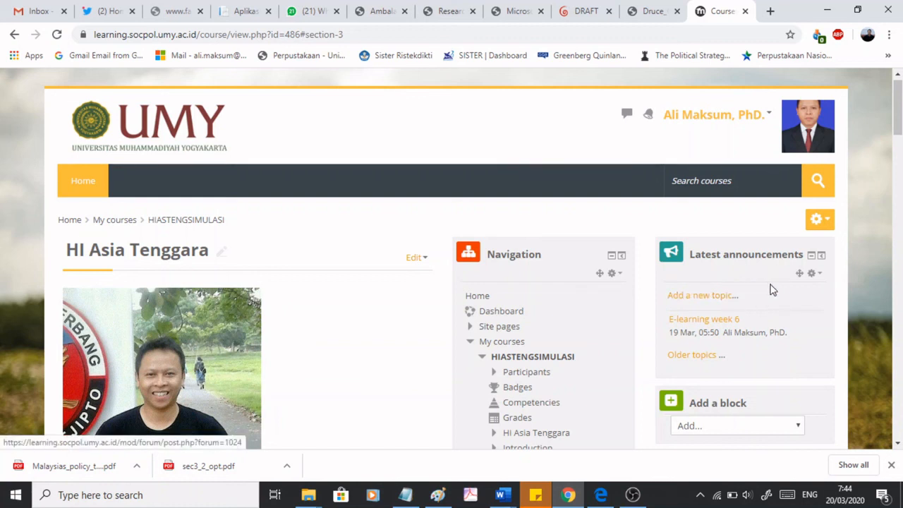
pyautogui.click(713, 301)
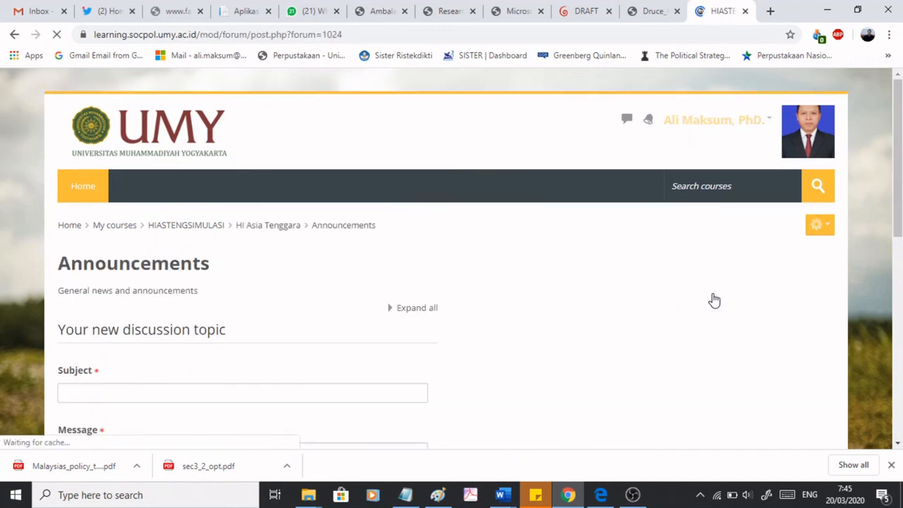
pyautogui.scroll(-2, 334, 350)
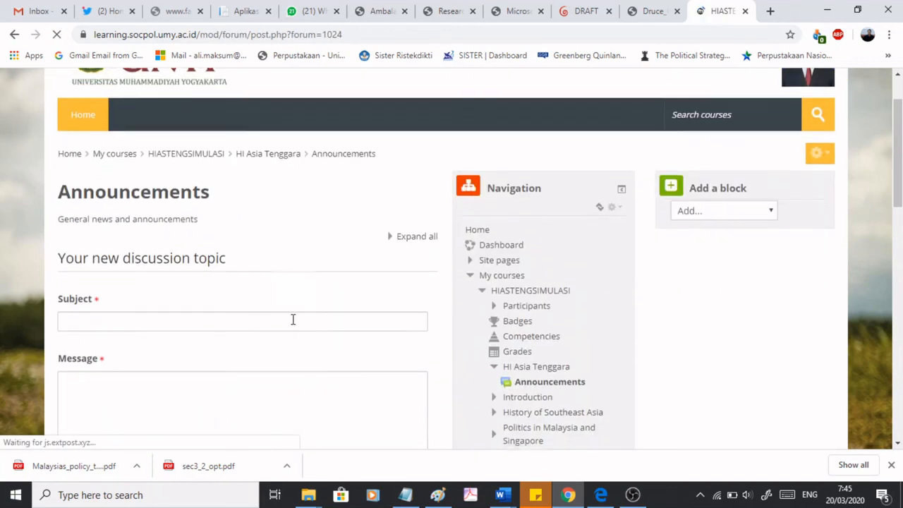
# - Give the new announcement topic the subject "Pengumuman sesi E-learning"
pyautogui.click(238, 261)
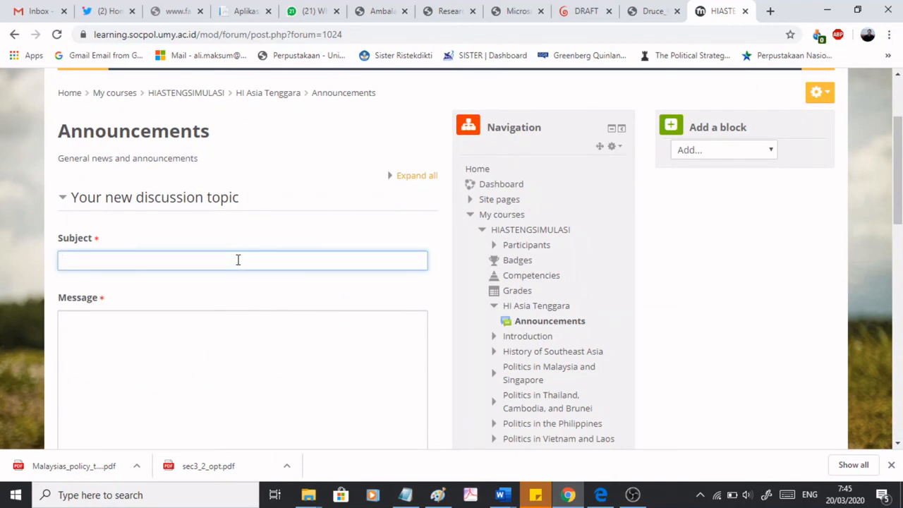
pyautogui.write('Pengu')
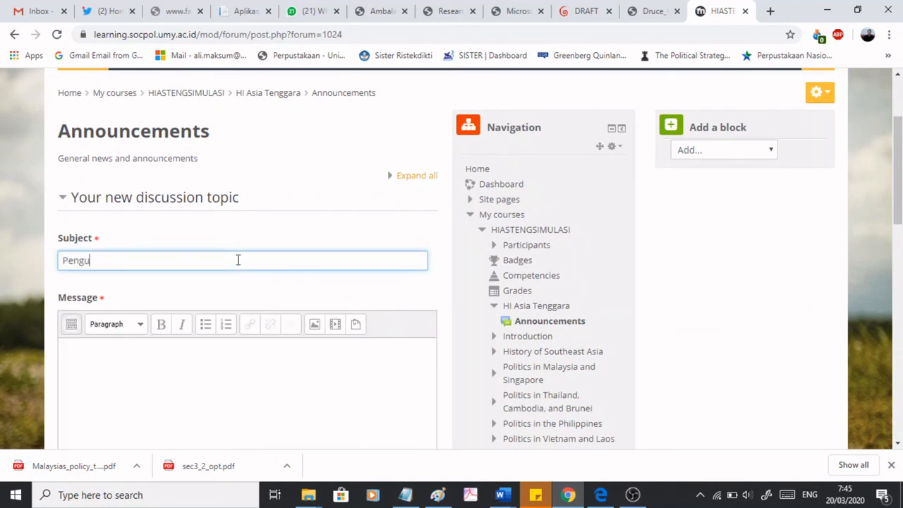
pyautogui.write('muman sesi E-learning')
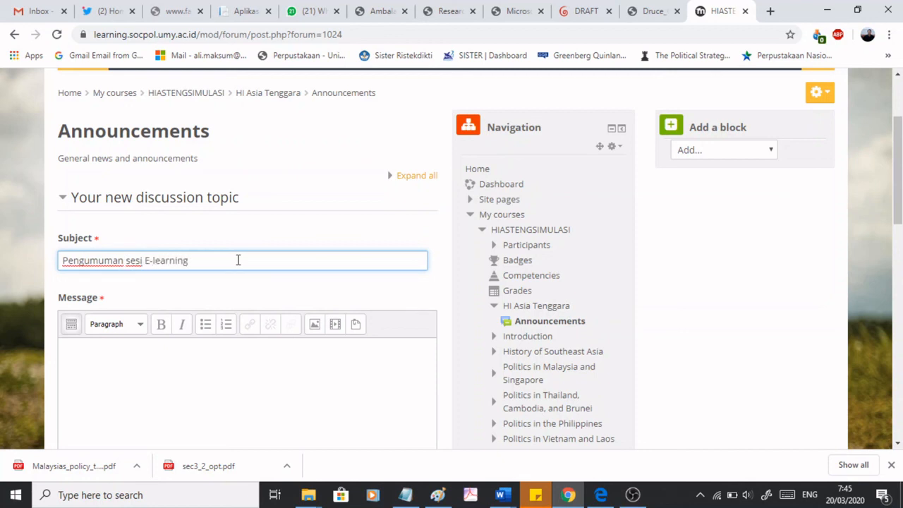
pyautogui.press('Tab')
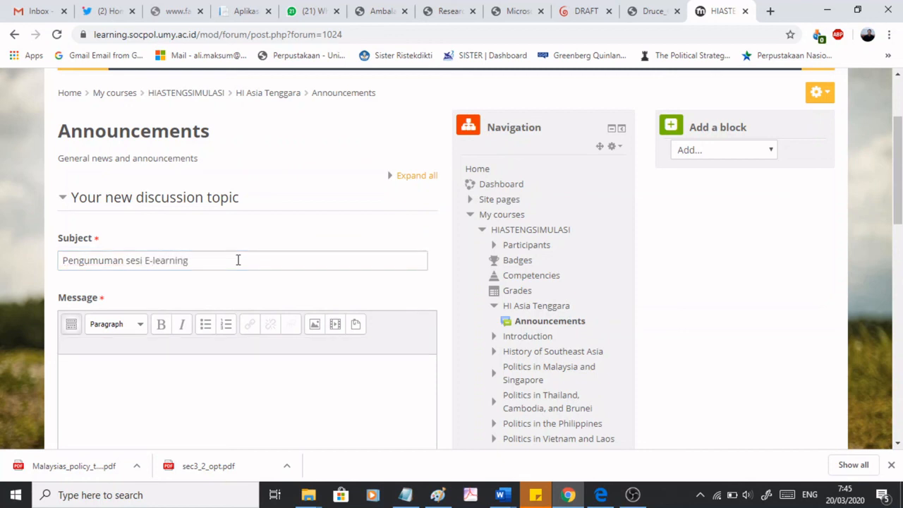
# - Write "Disebabkan oleh visur corona maka perkuliahaan minggu ini dilakukan secara online" as the announcement's message and post it to the forum
pyautogui.scroll(-1, 309, 251)
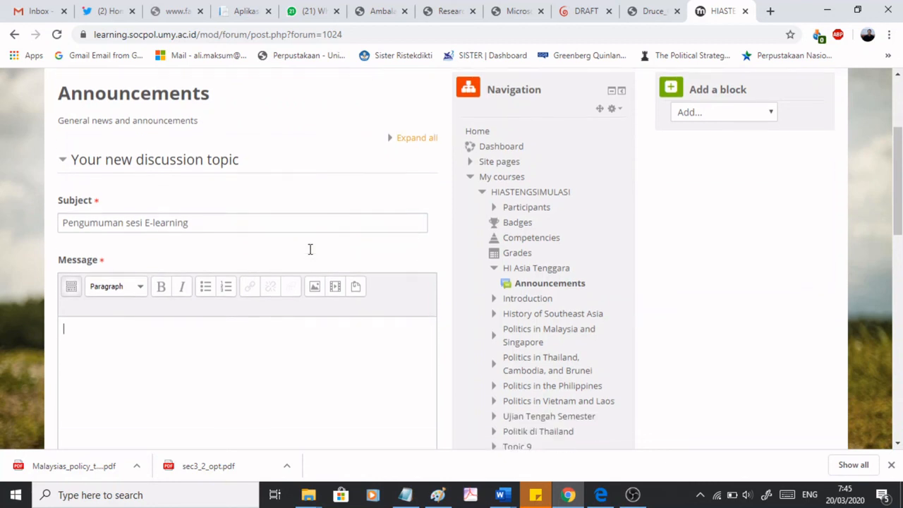
pyautogui.write('Disebabkan')
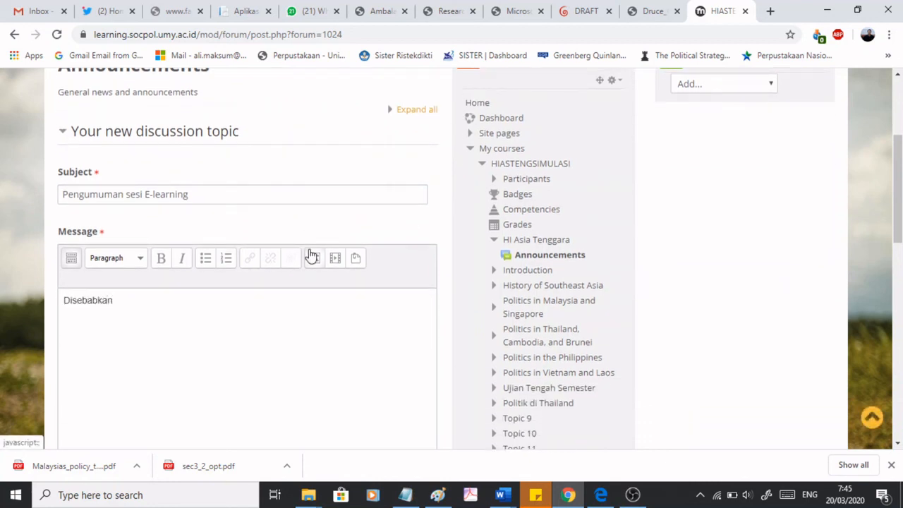
pyautogui.write(' oleh visur corona maka per')
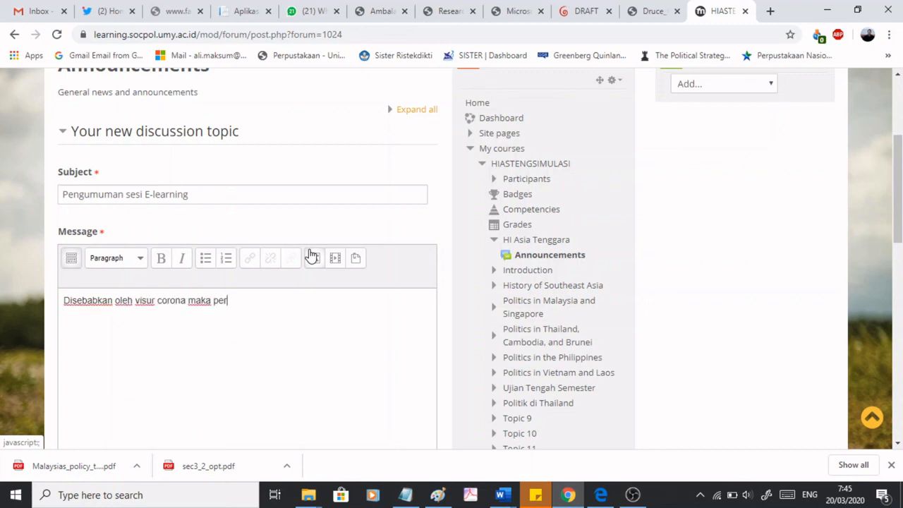
pyautogui.press('BackSpace')
pyautogui.press('BackSpace')
pyautogui.press('BackSpace')
pyautogui.write('kuliahaan min')
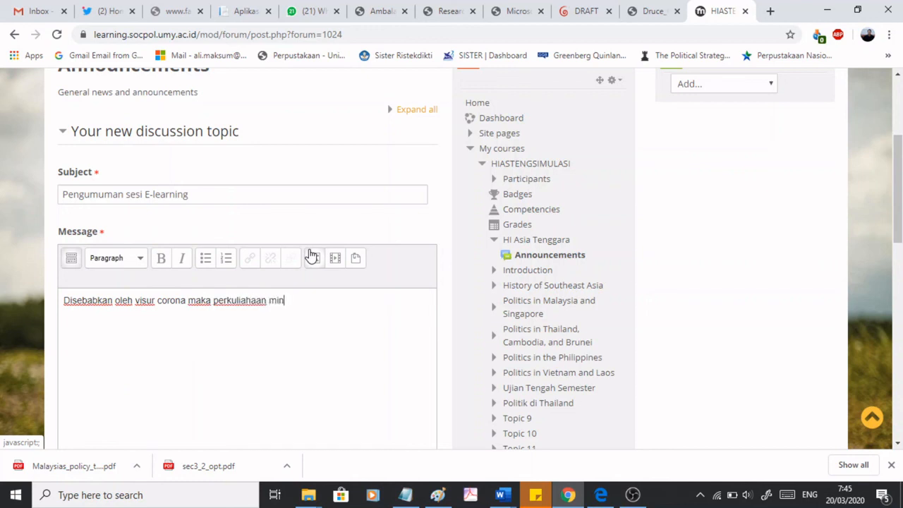
pyautogui.write('ggu ini dilakukan secara ')
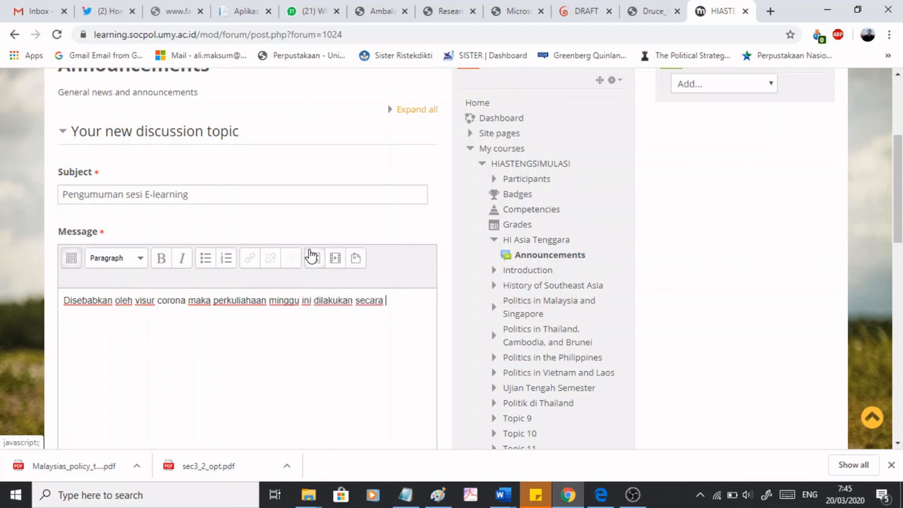
pyautogui.write('online')
pyautogui.scroll(-6, 299, 280)
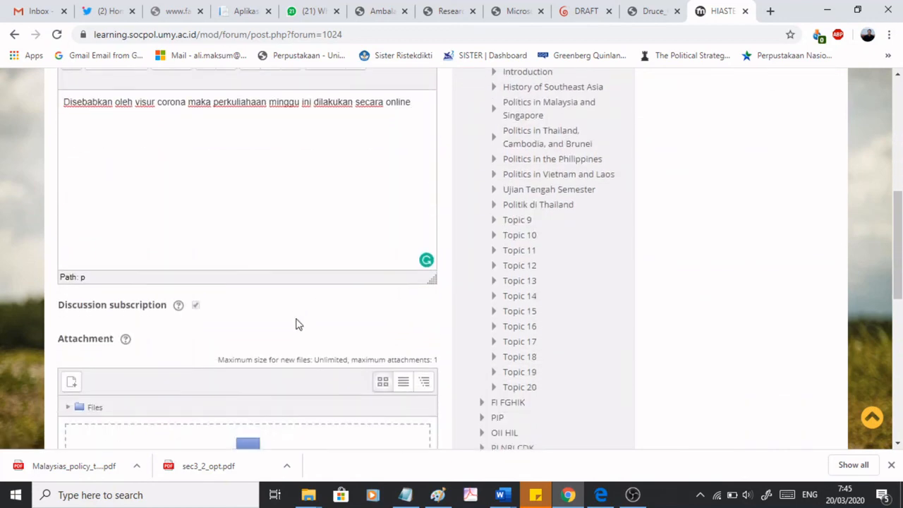
pyautogui.scroll(-4, 222, 288)
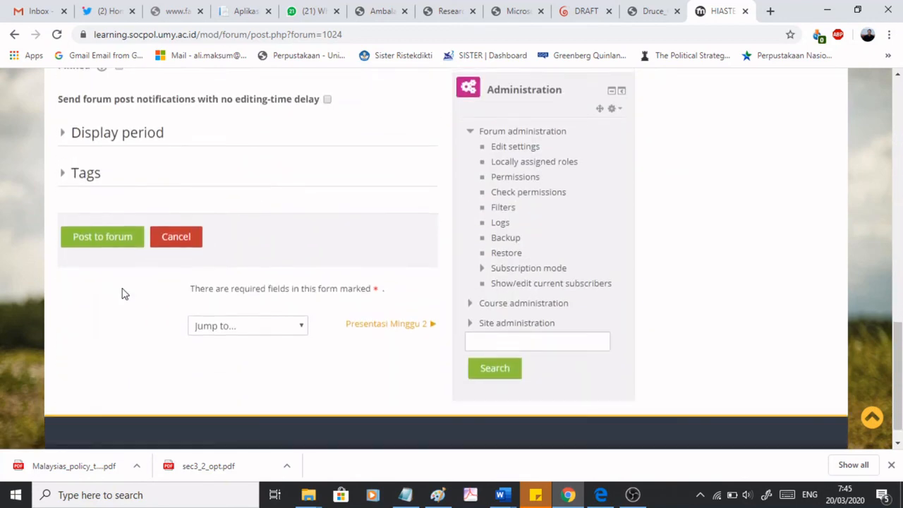
pyautogui.click(101, 216)
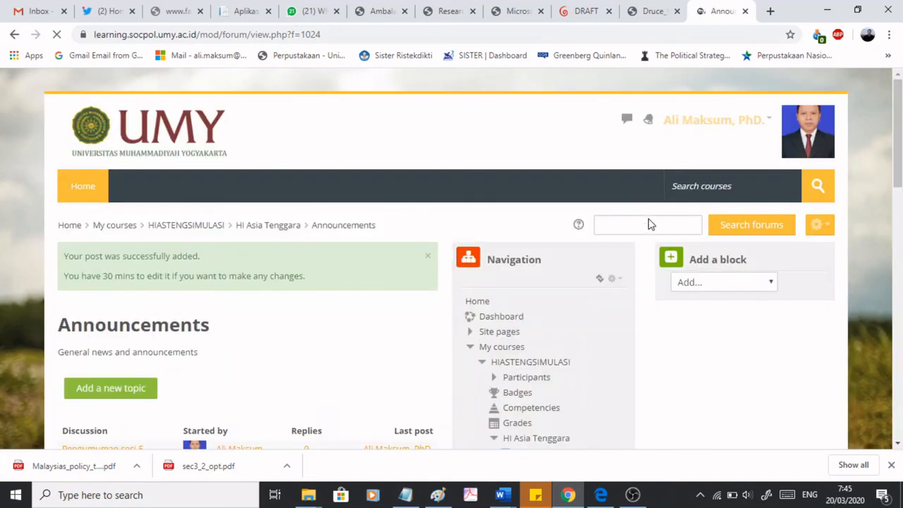
# - Return to the HIASTENGSIMULASI course page and review its latest announcements and topic sections
pyautogui.click(195, 227)
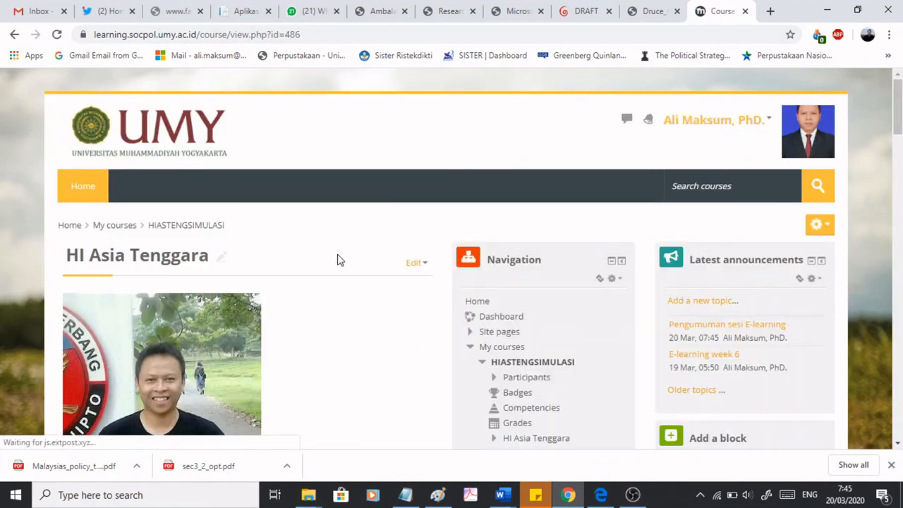
pyautogui.scroll(-1, 388, 268)
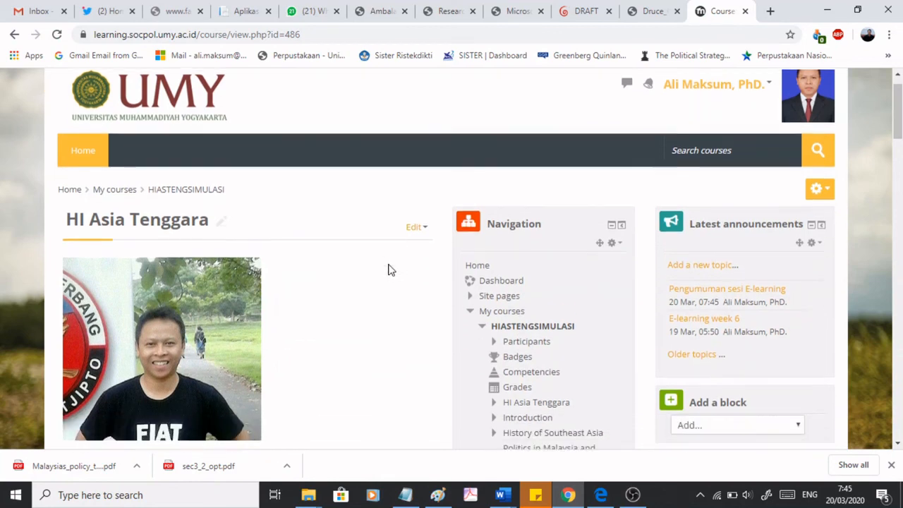
pyautogui.scroll(-4, 387, 302)
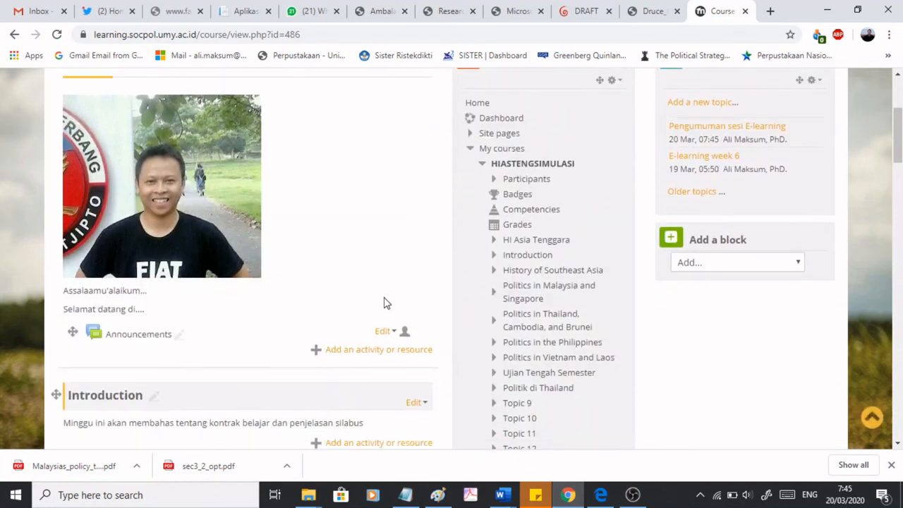
pyautogui.scroll(-2, 387, 302)
pyautogui.scroll(7, 387, 302)
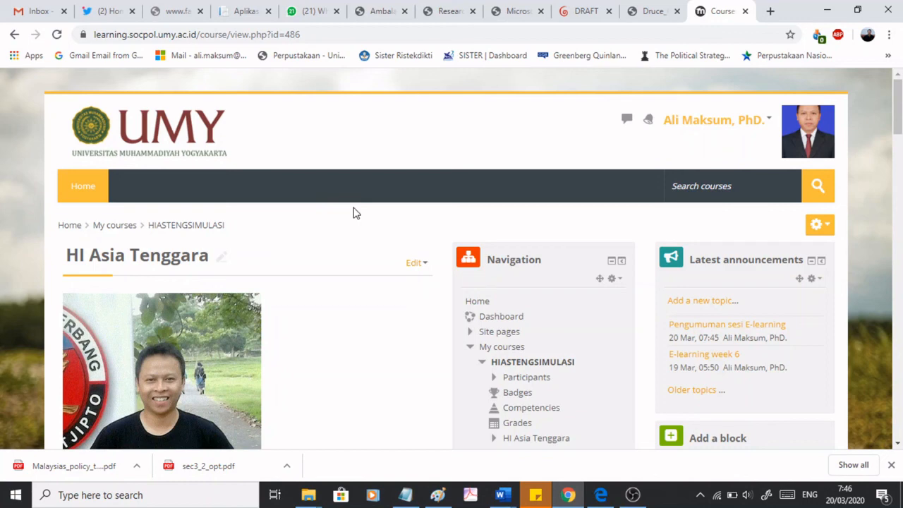
pyautogui.scroll(-3, 377, 249)
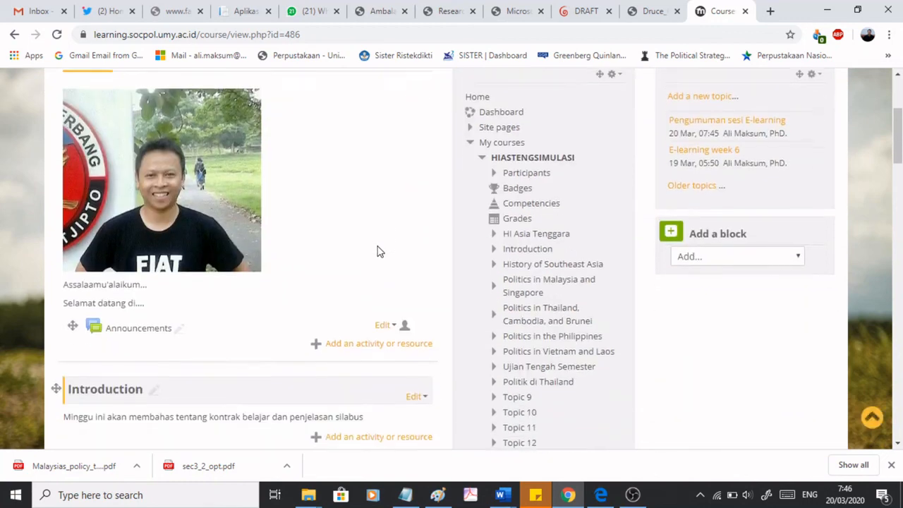
pyautogui.scroll(-3, 376, 250)
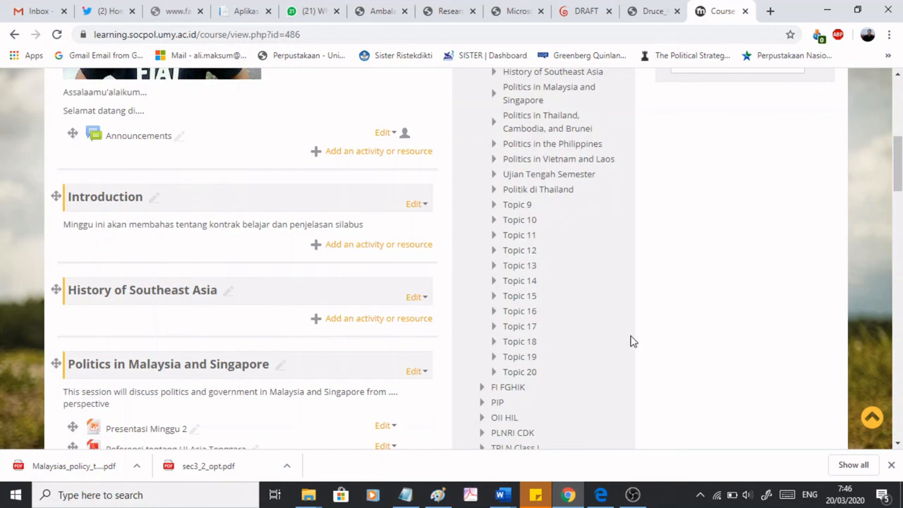
pyautogui.scroll(6, 632, 342)
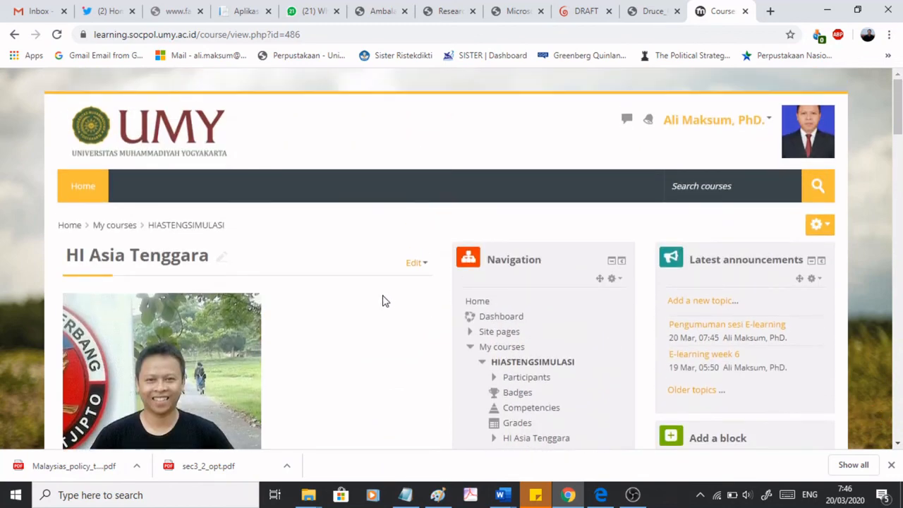